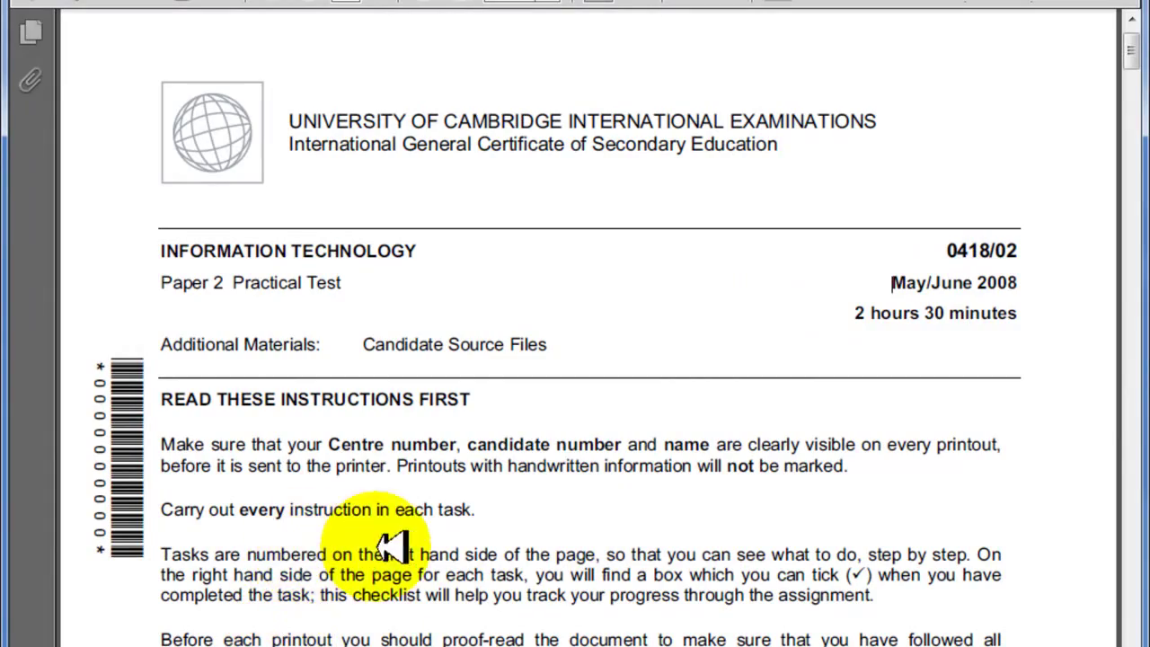
Step: Scroll the exam paper down from the cover to page 3's tasks 6–14
{"action": "left_click_drag", "start_coordinate": [1133, 52], "coordinate": [1129, 216]}
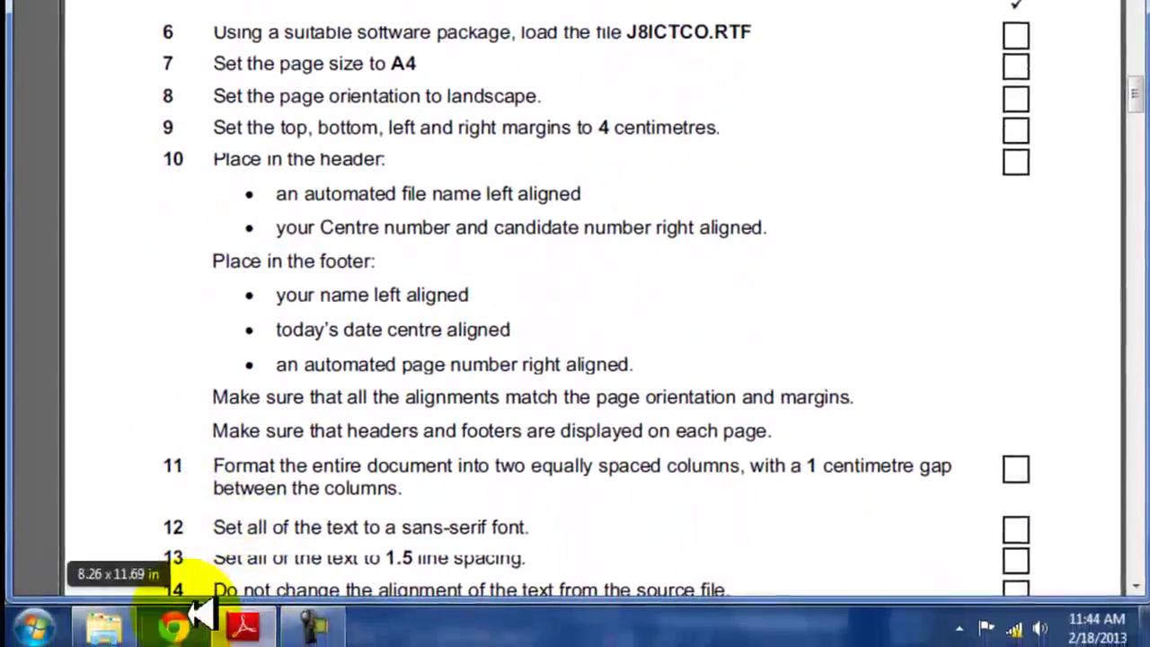
Step: Open j8ictco from Explorer and save it to the Desktop as a Word Document in the new format
{"action": "left_click", "coordinate": [103, 623]}
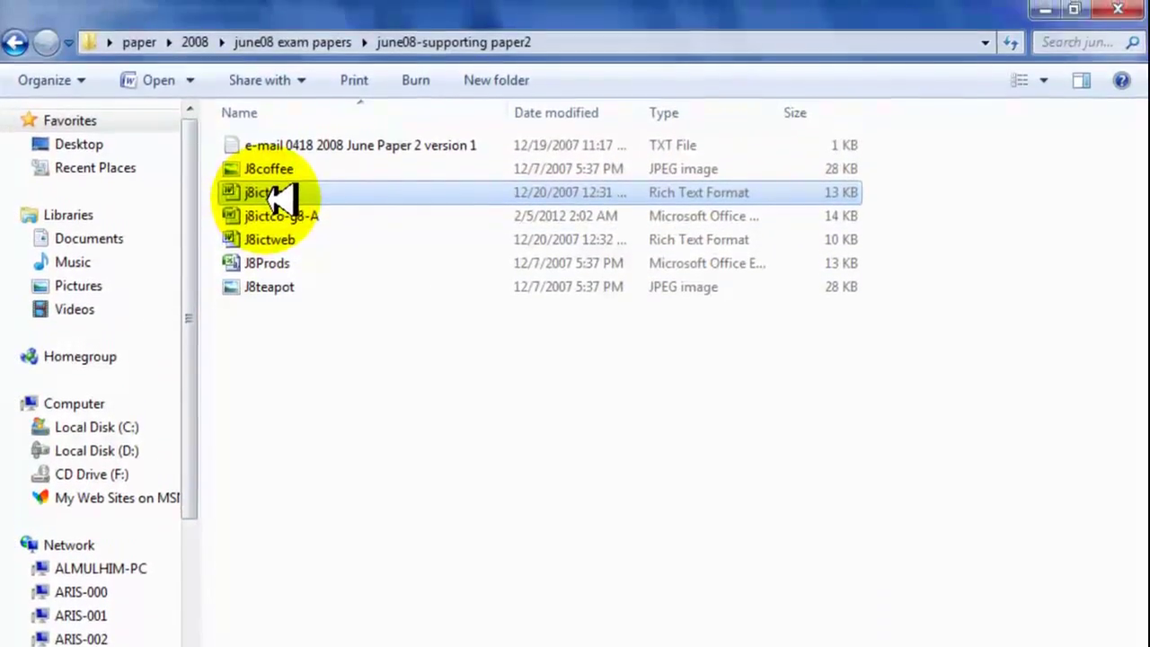
{"action": "double_click", "coordinate": [270, 191]}
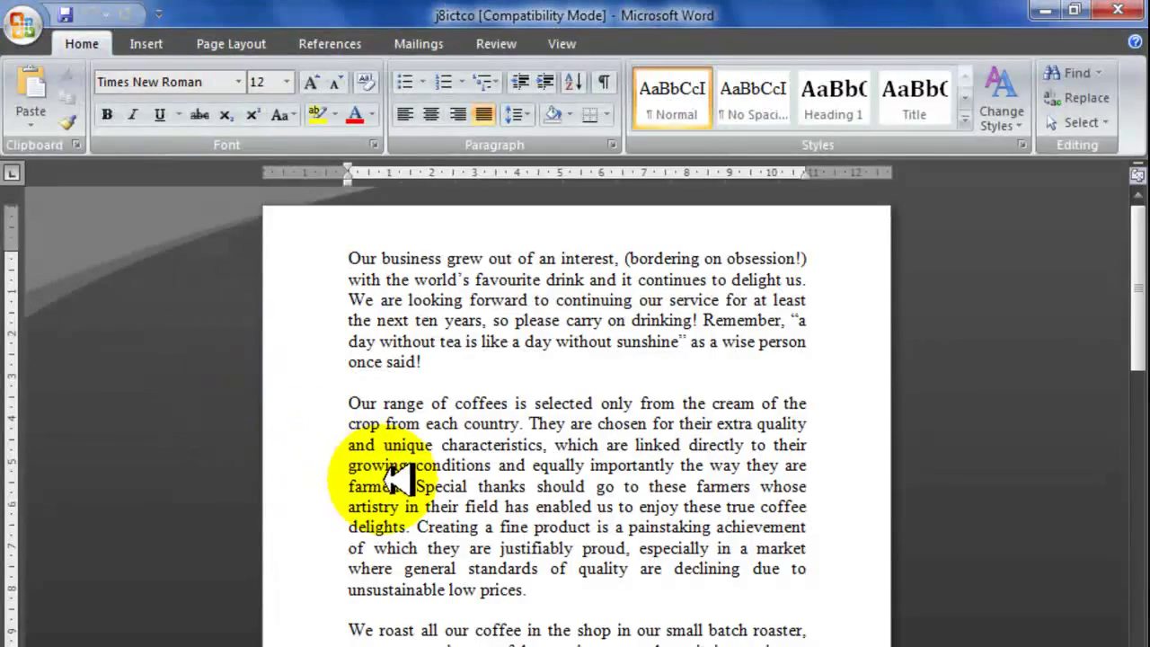
{"action": "left_click", "coordinate": [23, 18]}
{"action": "mouse_move", "coordinate": [63, 272]}
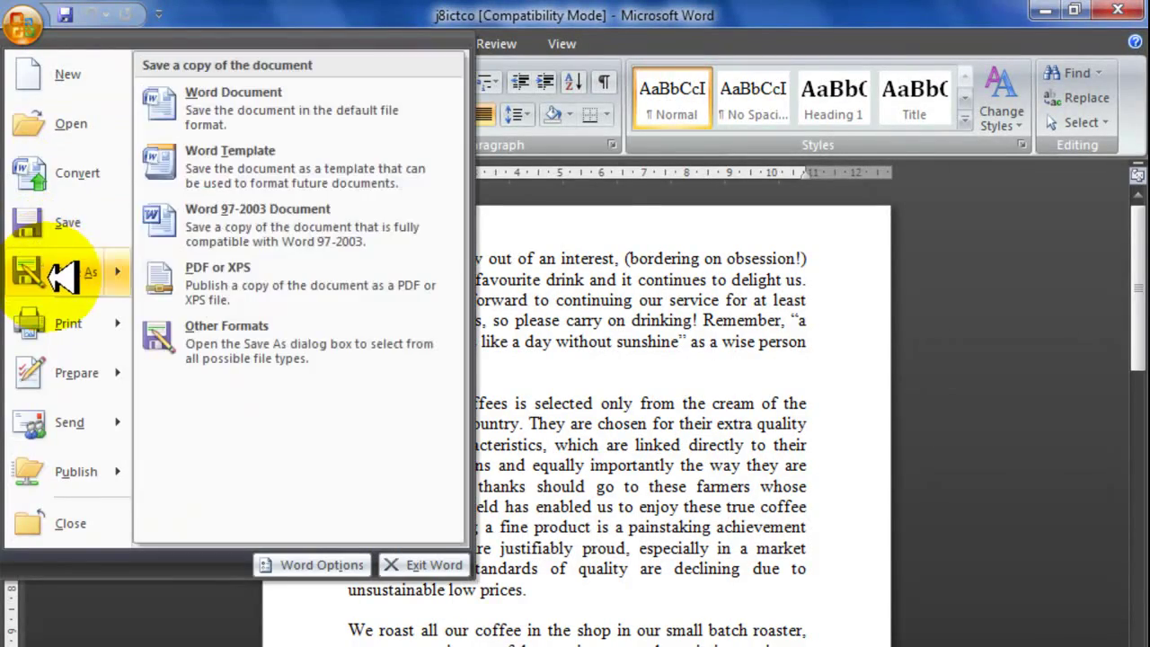
{"action": "left_click", "coordinate": [241, 108]}
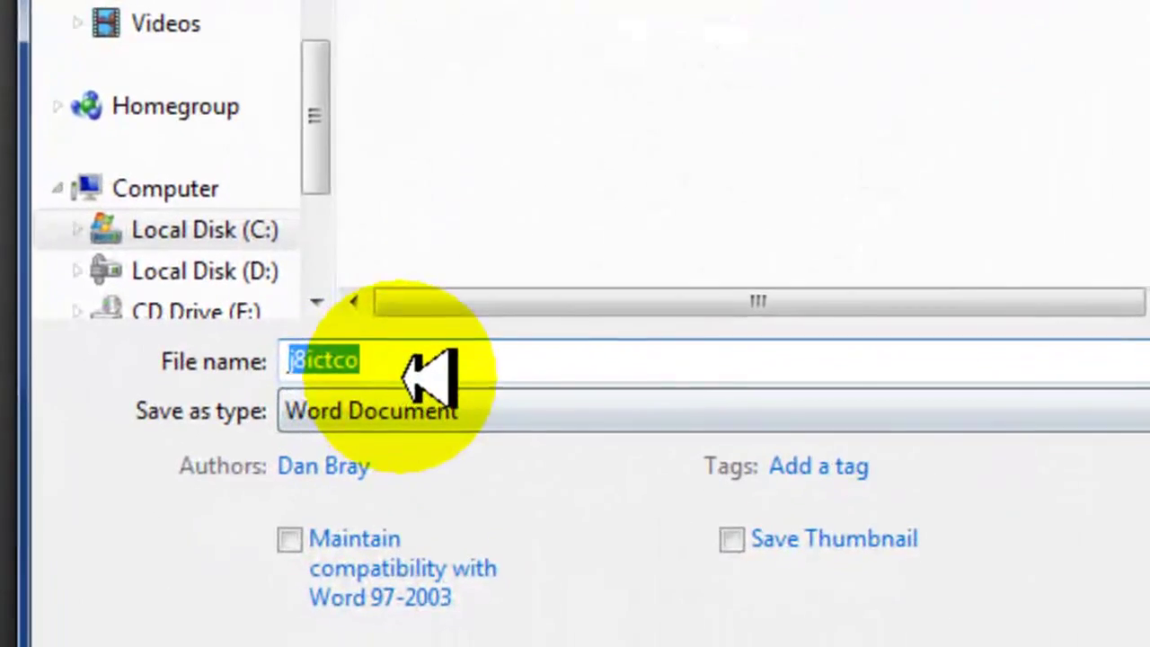
{"action": "left_click", "coordinate": [404, 377]}
{"action": "left_click_drag", "start_coordinate": [288, 286], "coordinate": [288, 259]}
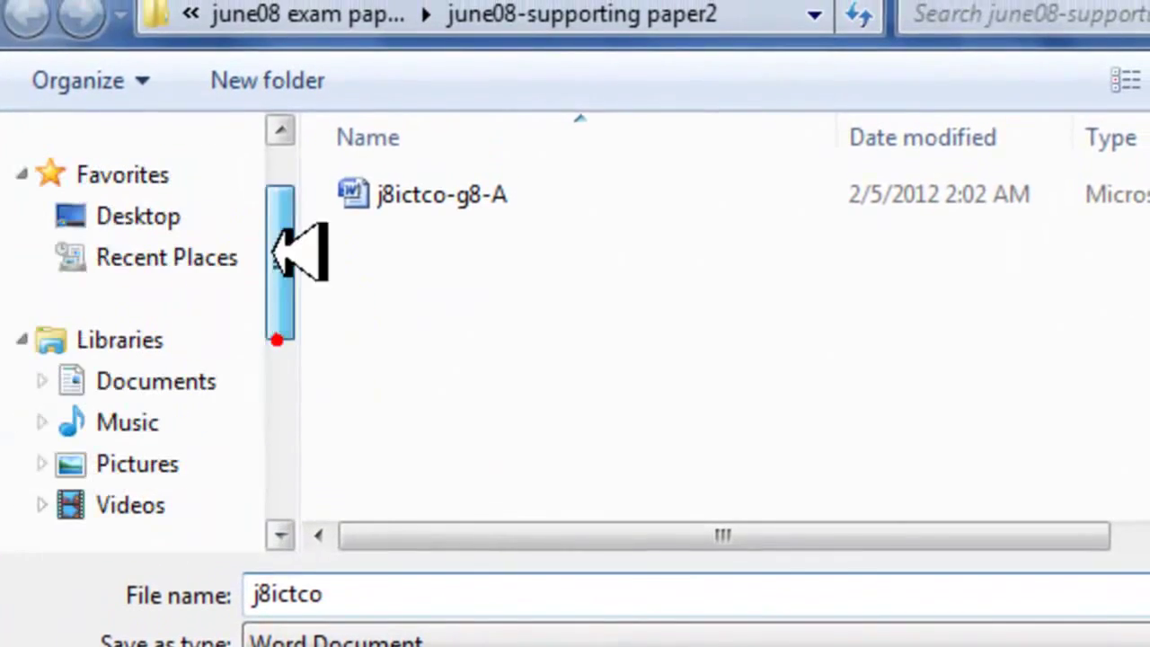
{"action": "left_click", "coordinate": [154, 216]}
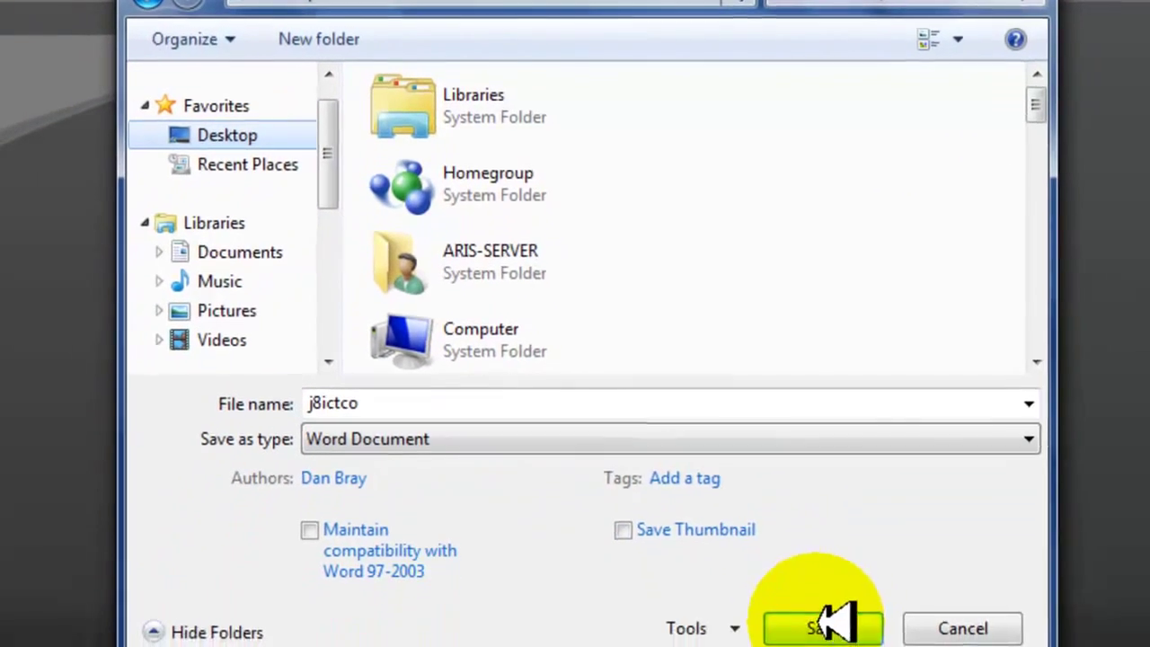
{"action": "left_click", "coordinate": [367, 431]}
{"action": "left_click", "coordinate": [350, 461]}
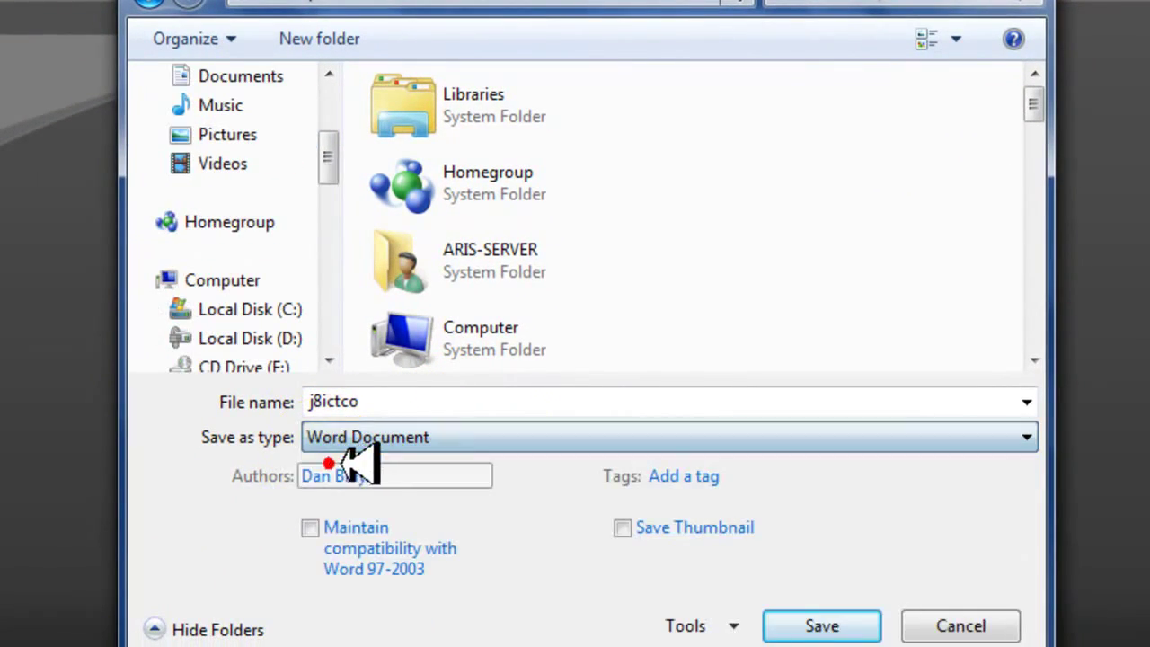
{"action": "left_click", "coordinate": [791, 618]}
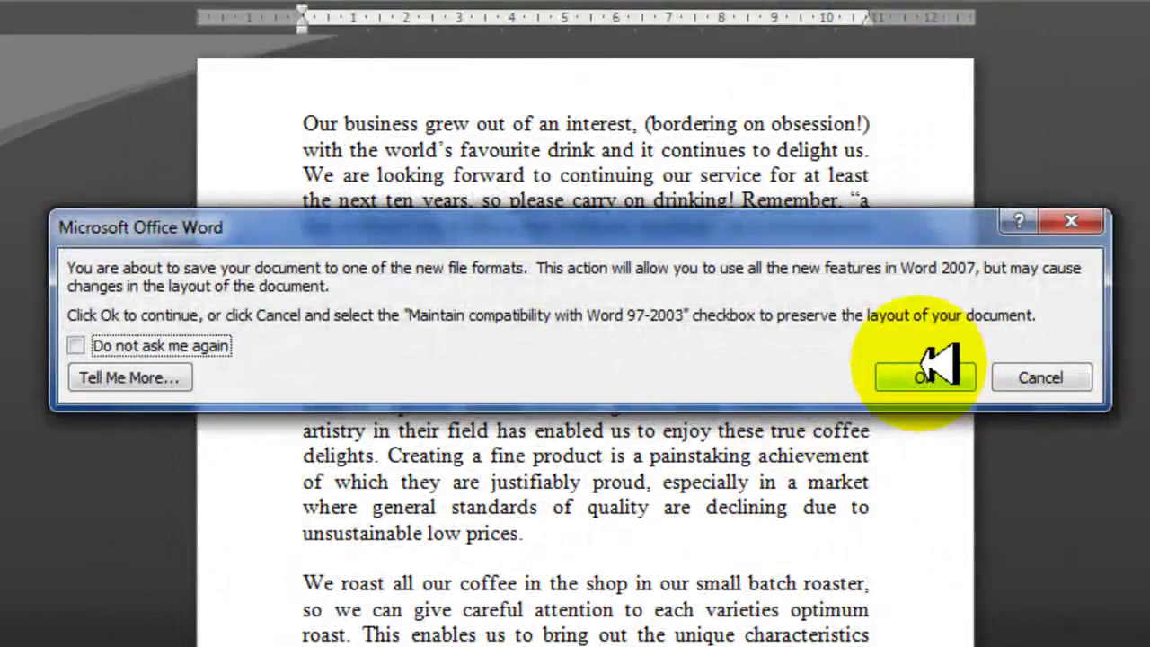
{"action": "left_click", "coordinate": [916, 372]}
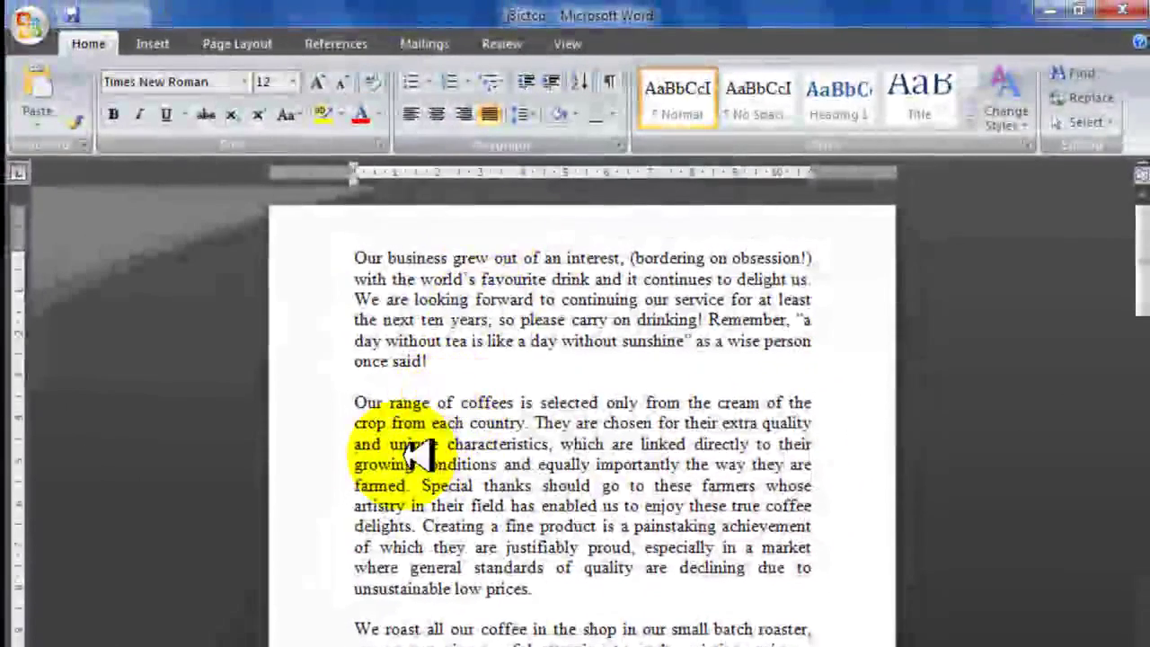
Step: After checking the exam paper, set the page orientation to Landscape
{"action": "key", "text": "alt+Tab"}
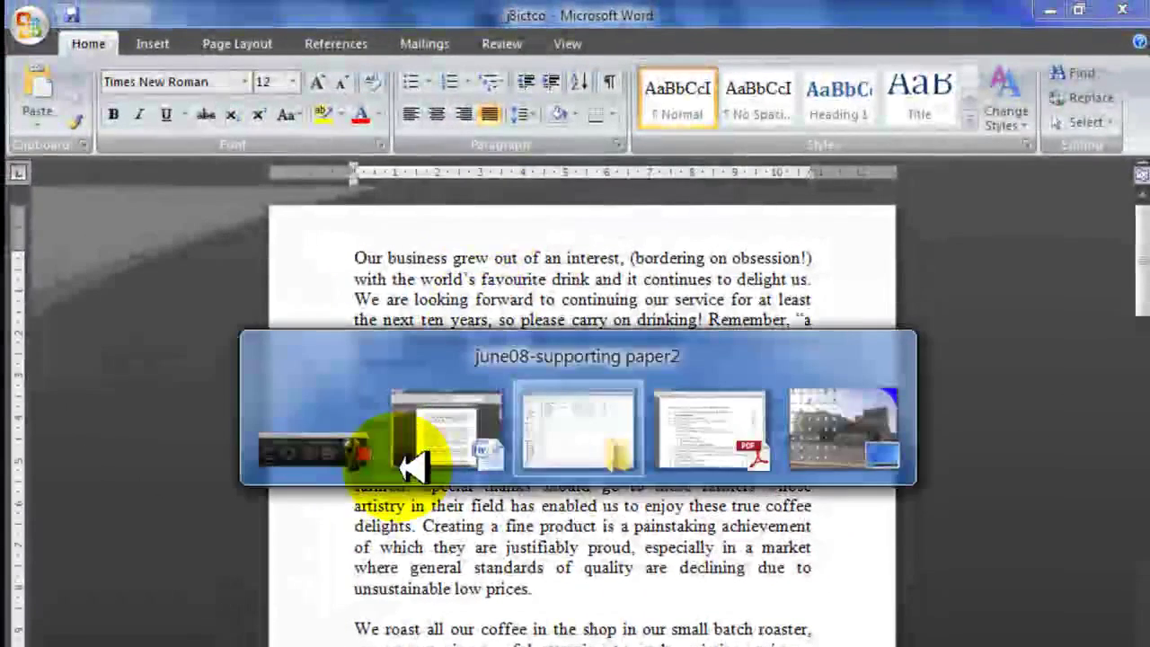
{"action": "key", "text": "Escape"}
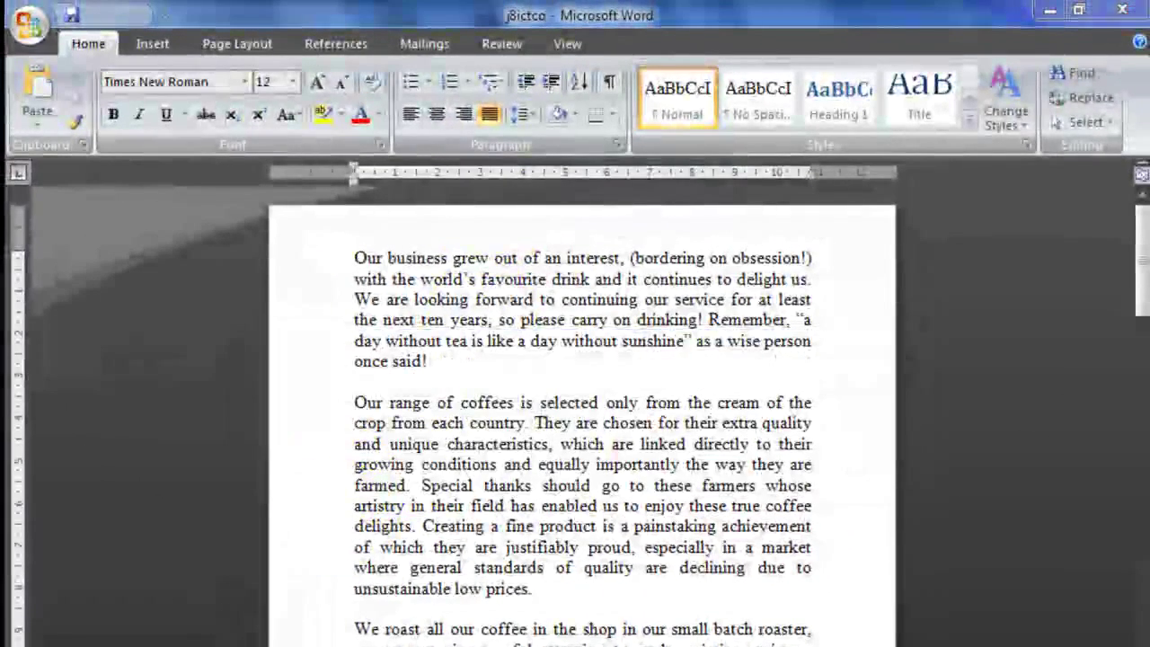
{"action": "key", "text": "alt+Tab"}
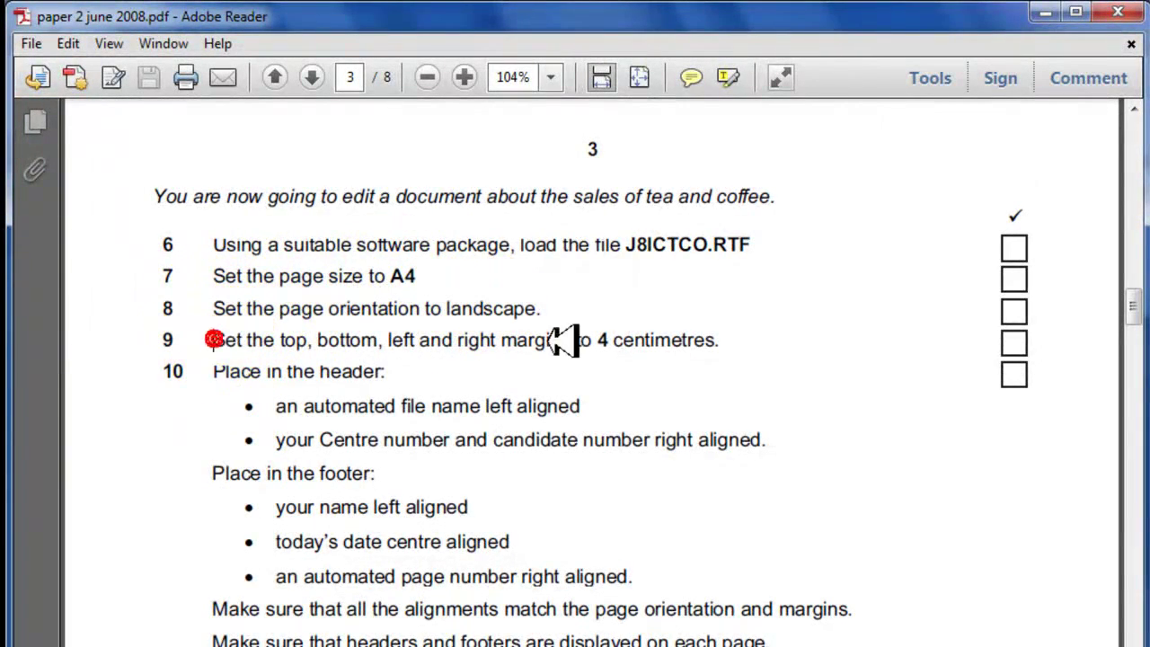
{"action": "key", "text": "alt+Tab"}
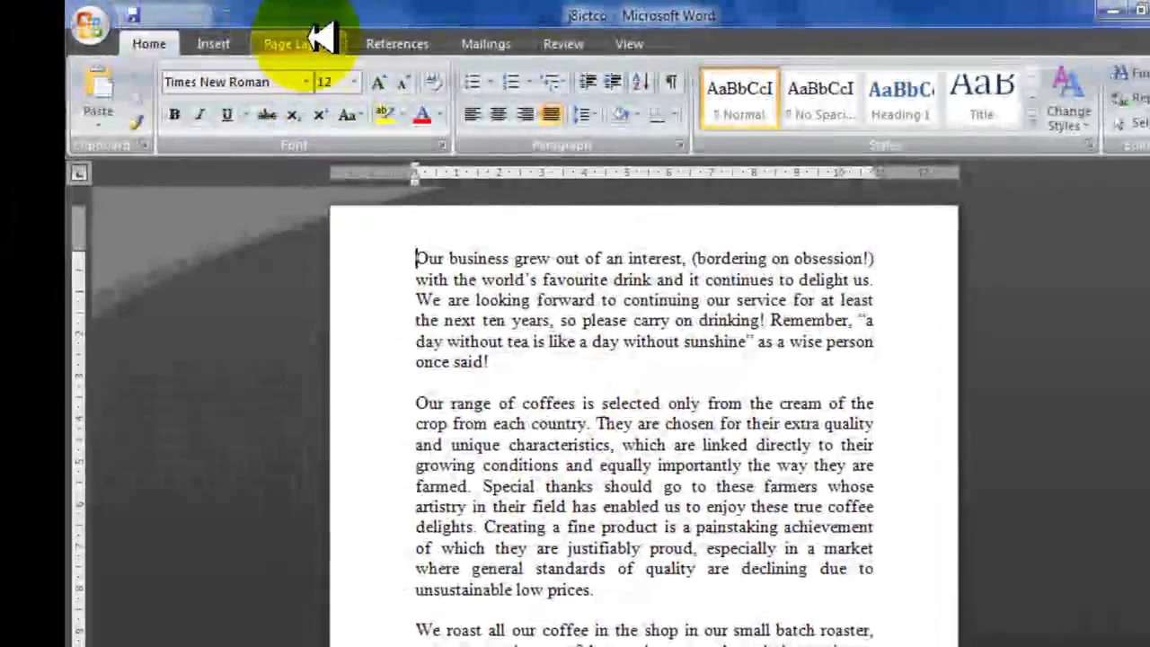
{"action": "left_click", "coordinate": [306, 39]}
{"action": "left_click", "coordinate": [290, 74]}
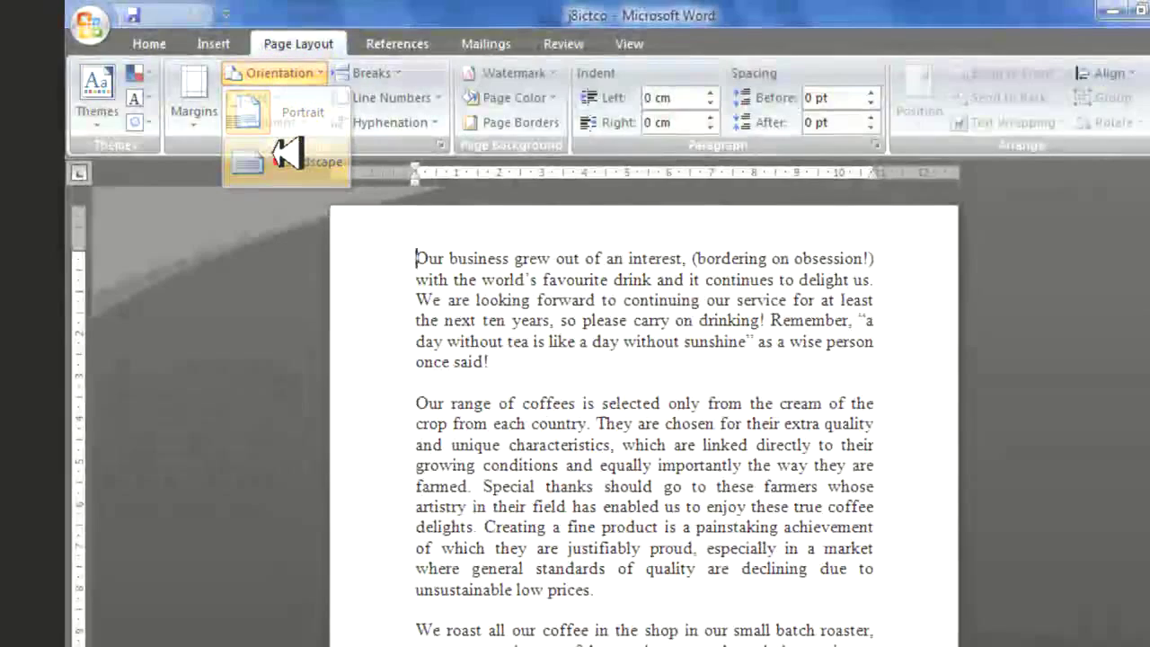
{"action": "left_click", "coordinate": [285, 159]}
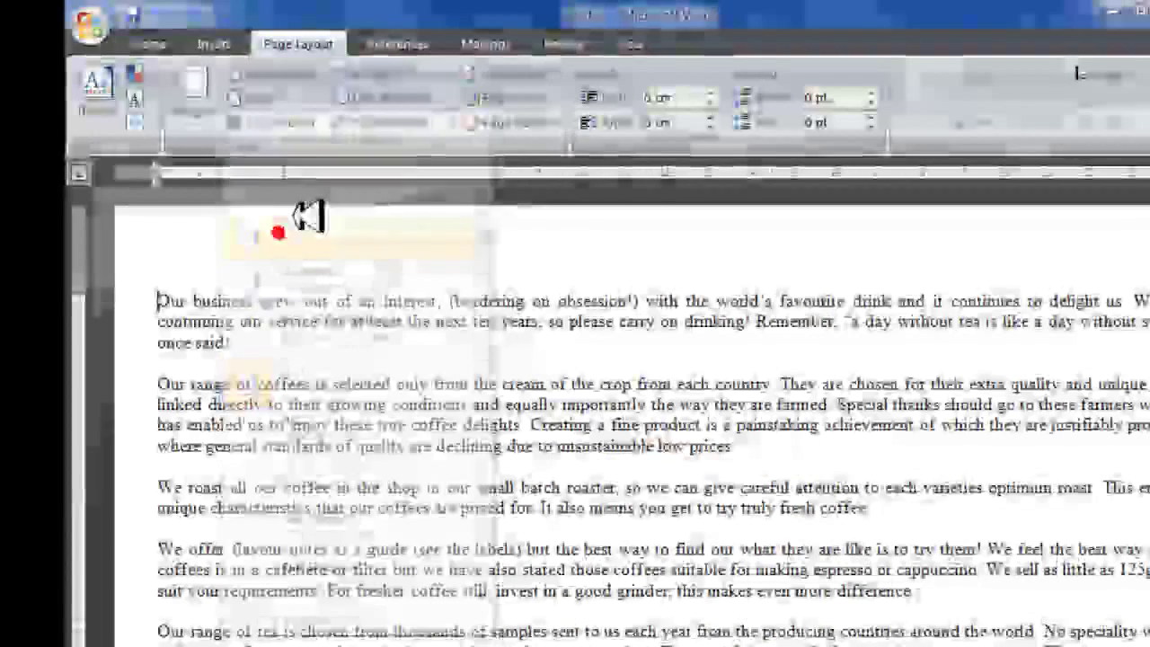
Step: Set the top and bottom margins to 4 cm in Page Setup and return to the exam paper
{"action": "left_click", "coordinate": [439, 144]}
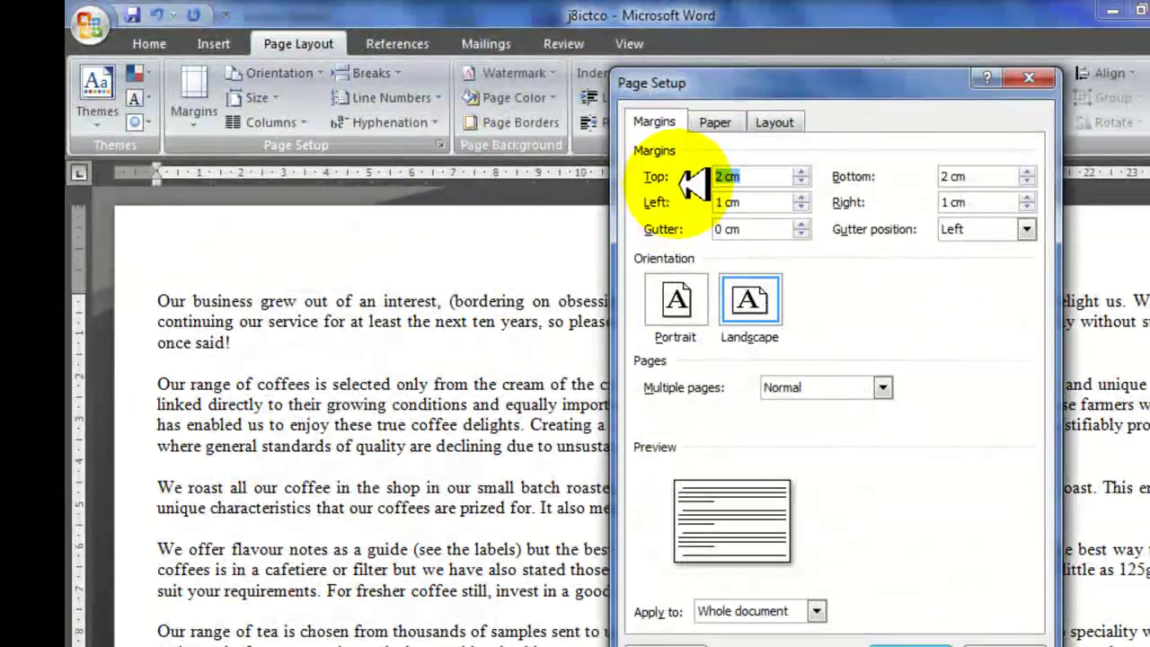
{"action": "type", "text": "cm"}
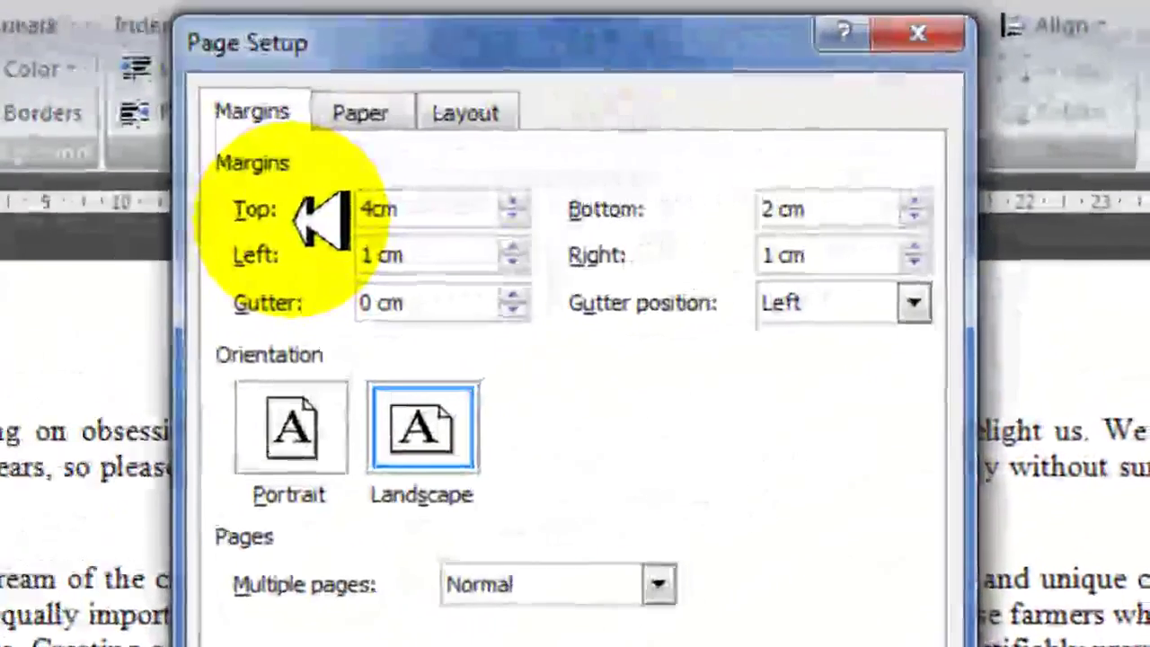
{"action": "key", "text": "Tab"}
{"action": "type", "text": "4"}
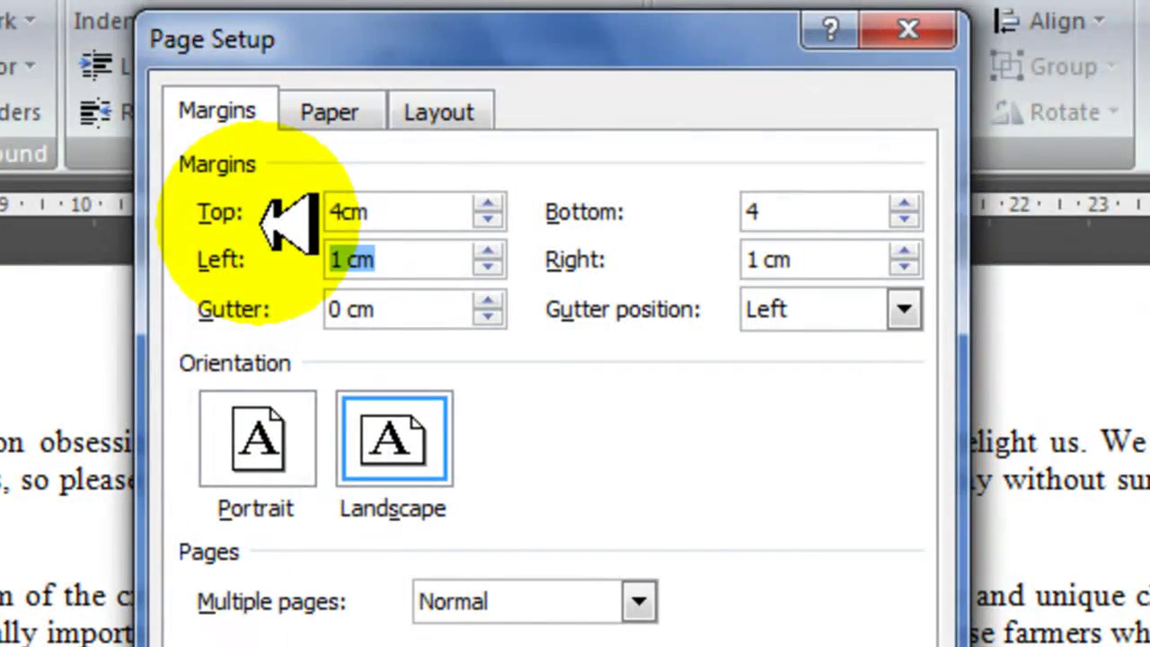
{"action": "type", "text": "4"}
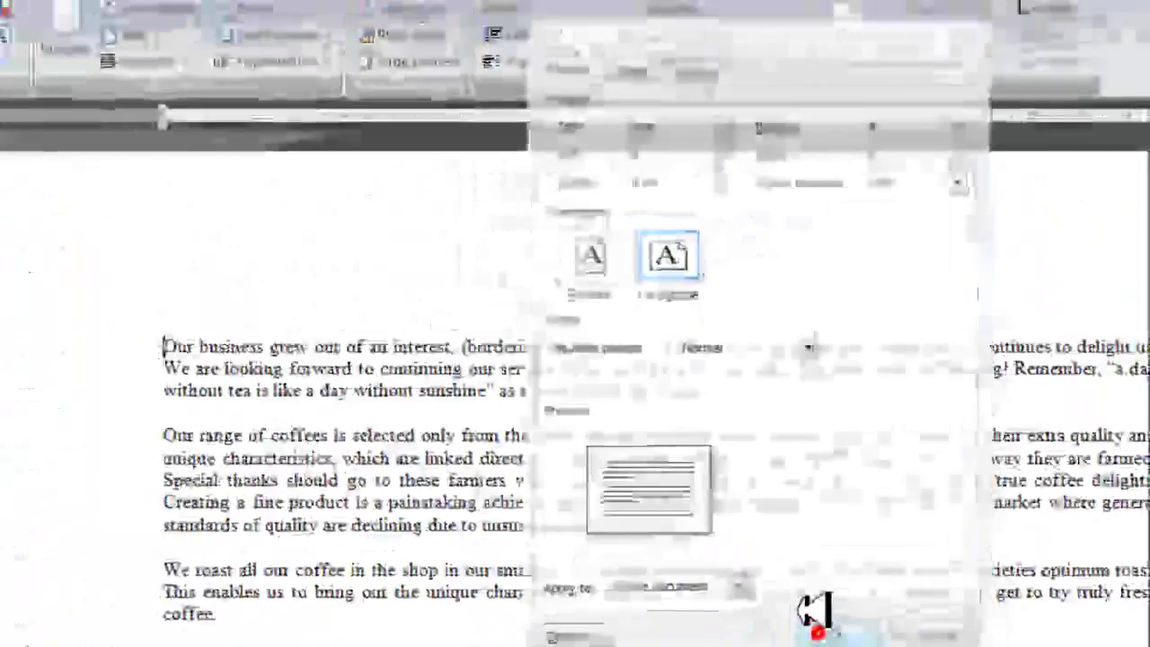
{"action": "left_click", "coordinate": [676, 543]}
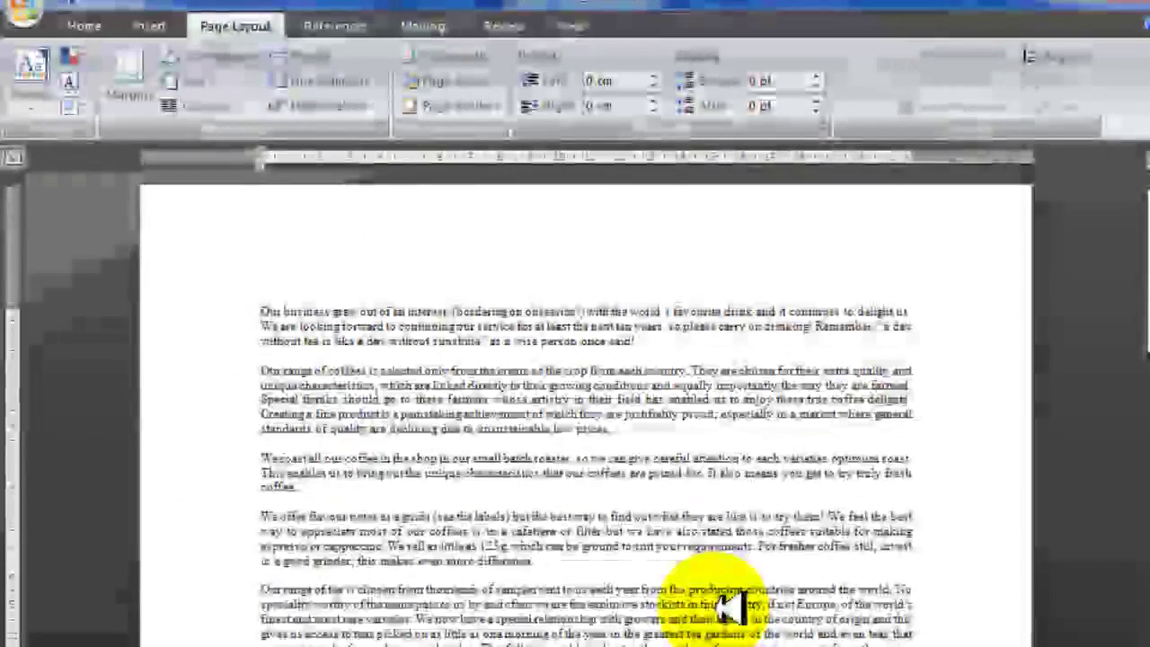
{"action": "key", "text": "alt+Tab"}
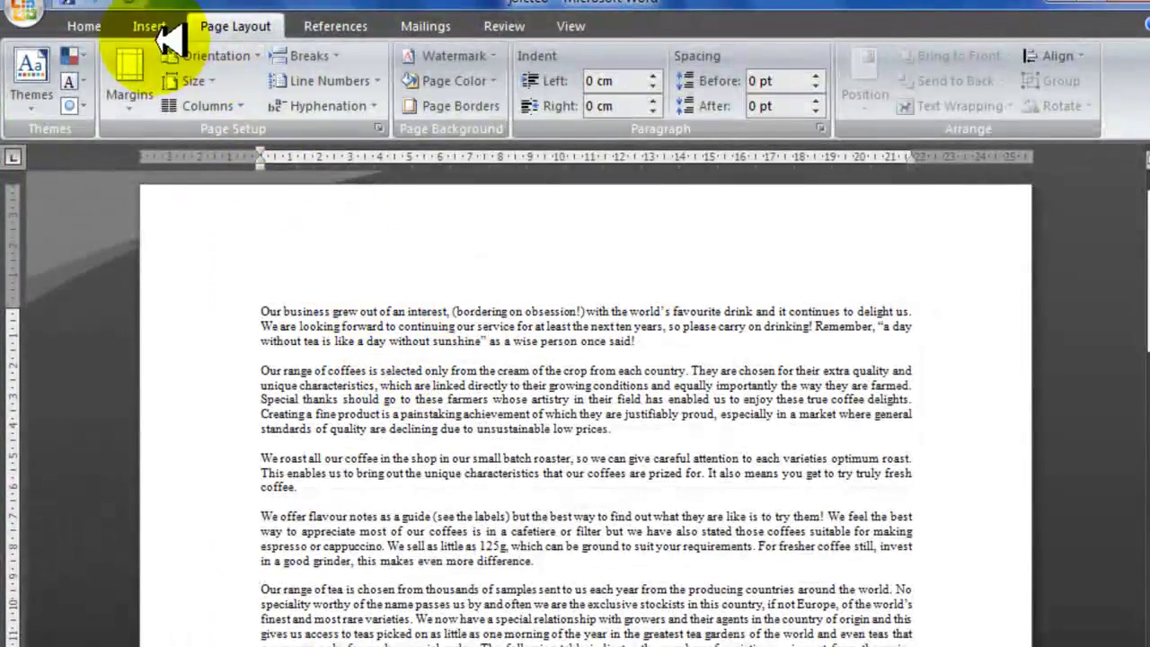
Step: Insert a Blank (Three Columns) header, checking the header requirements in the exam paper
{"action": "left_click", "coordinate": [154, 27]}
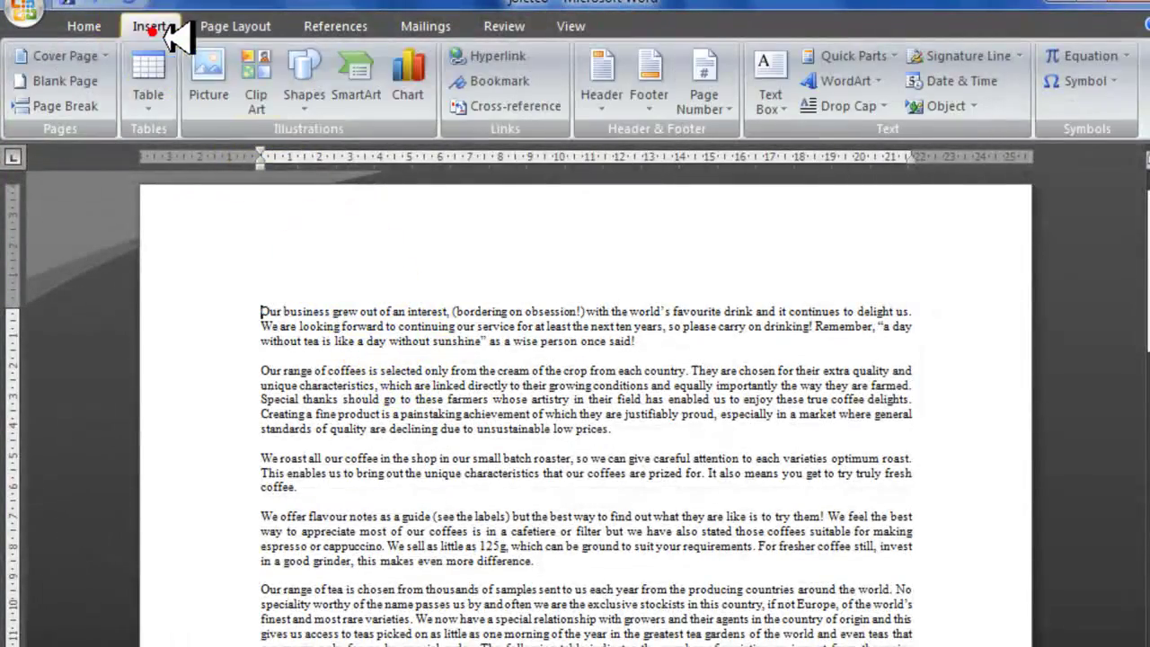
{"action": "left_click", "coordinate": [604, 105]}
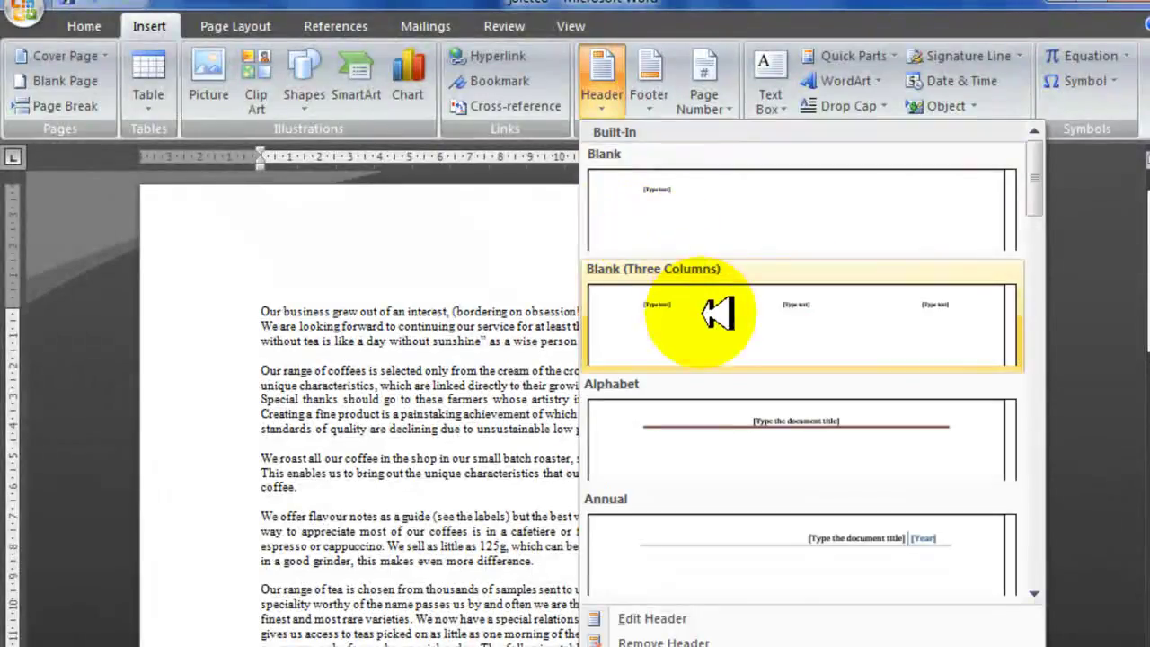
{"action": "left_click", "coordinate": [708, 316]}
{"action": "key", "text": "alt+Tab"}
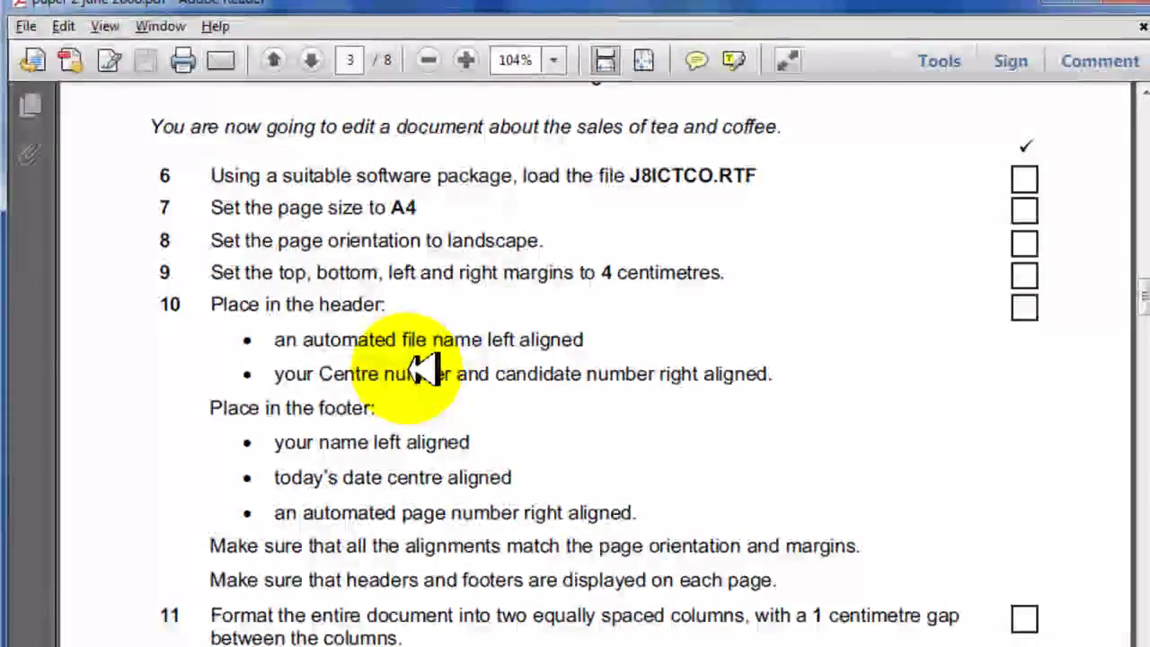
{"action": "key", "text": "alt+Tab"}
Step: Insert the FileName field into the header's left part
{"action": "left_click", "coordinate": [422, 416]}
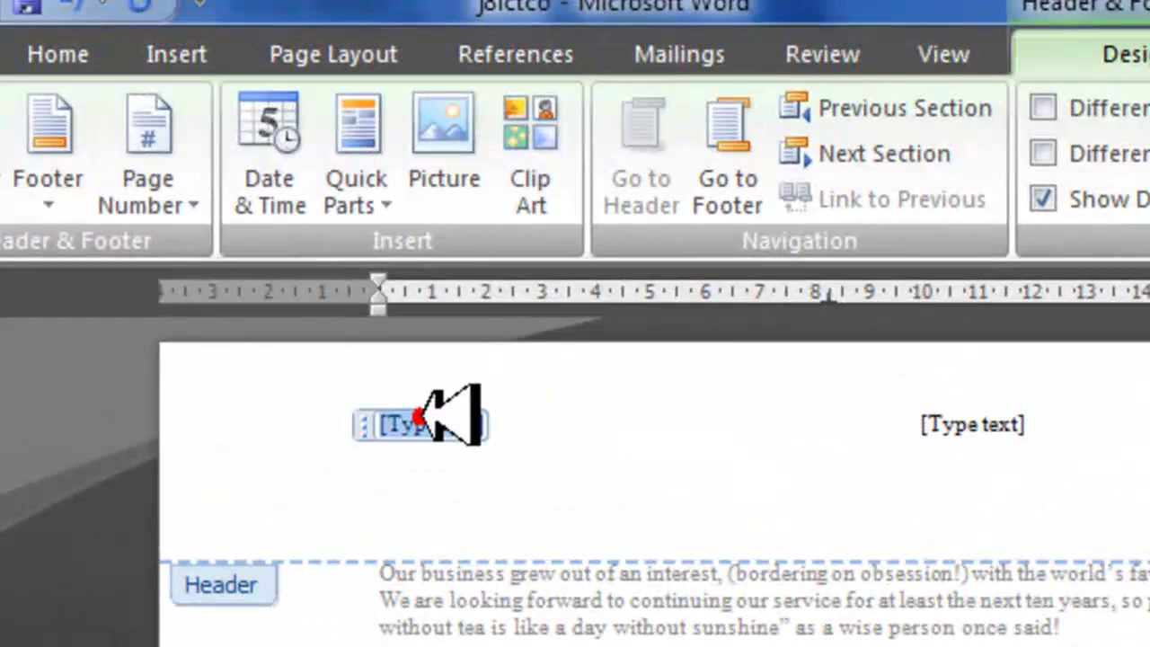
{"action": "left_click", "coordinate": [333, 209]}
{"action": "left_click", "coordinate": [381, 297]}
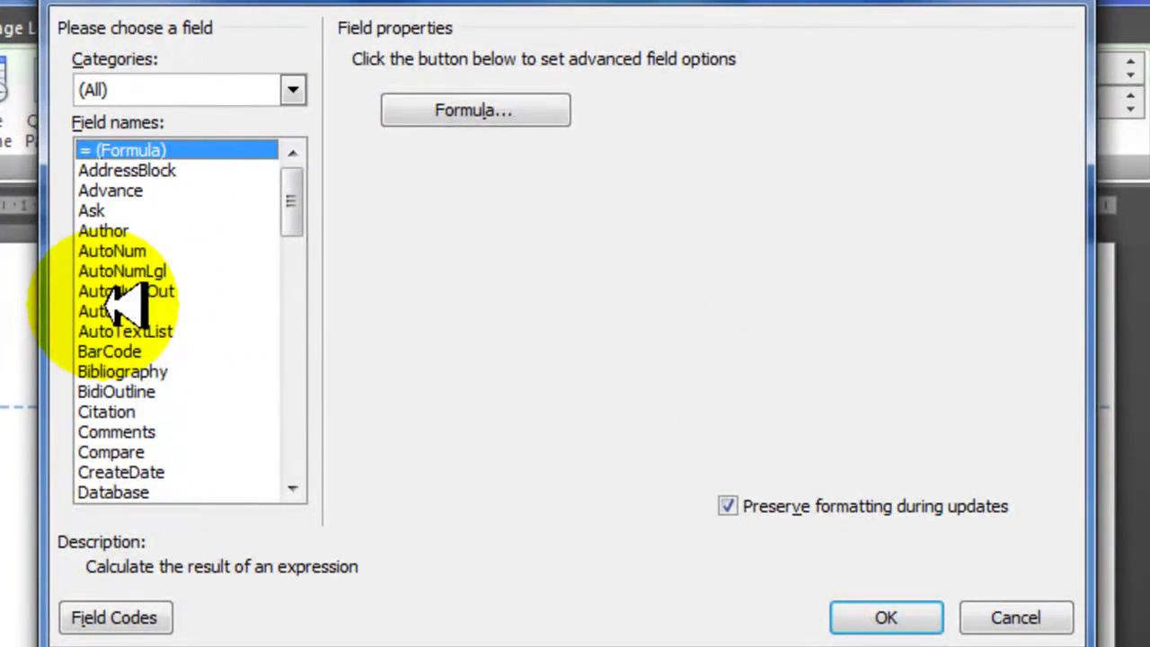
{"action": "key", "text": "f"}
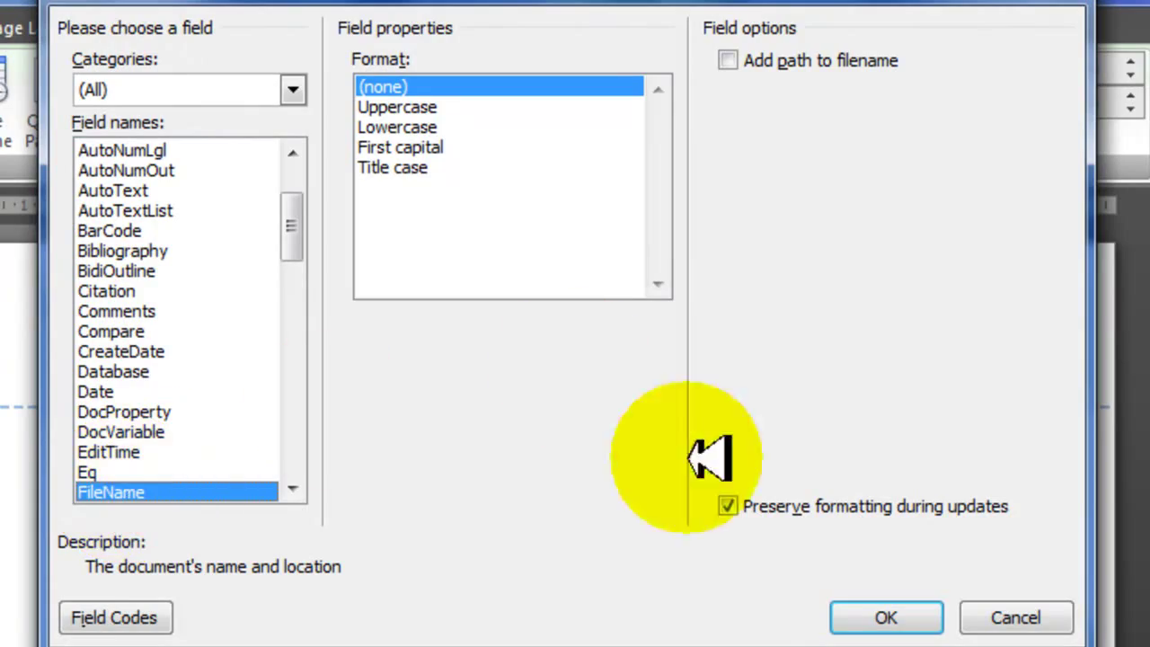
{"action": "left_click", "coordinate": [853, 615]}
Step: Enter the centre and candidate numbers in the header's right part
{"action": "key", "text": "alt+Tab"}
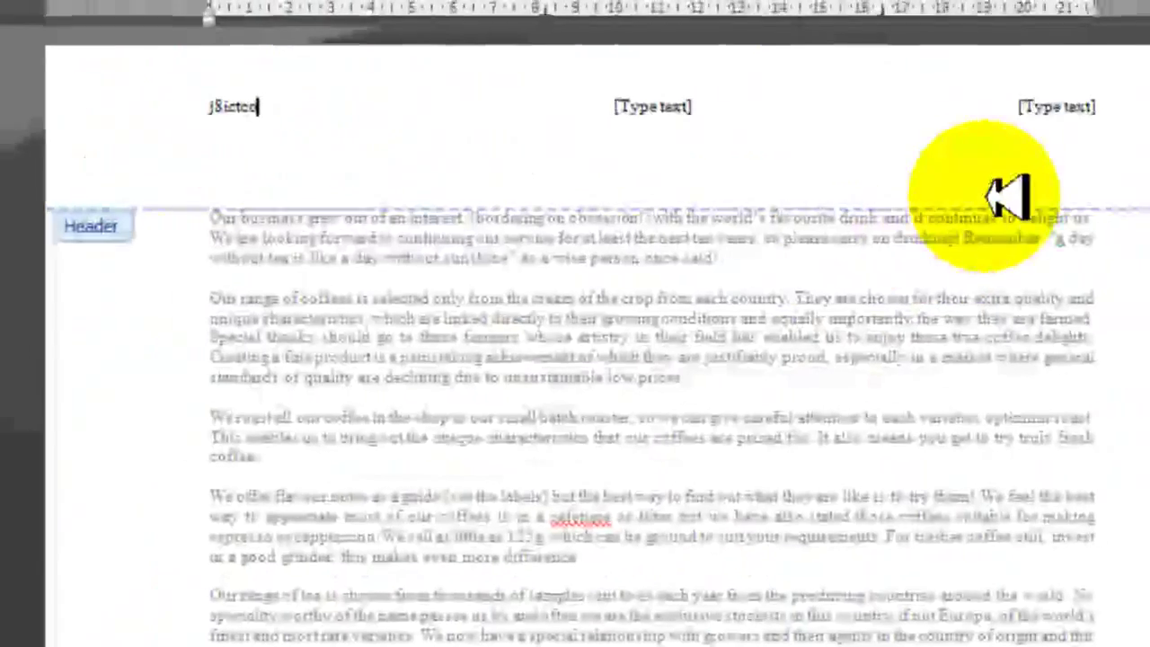
{"action": "left_click", "coordinate": [947, 122]}
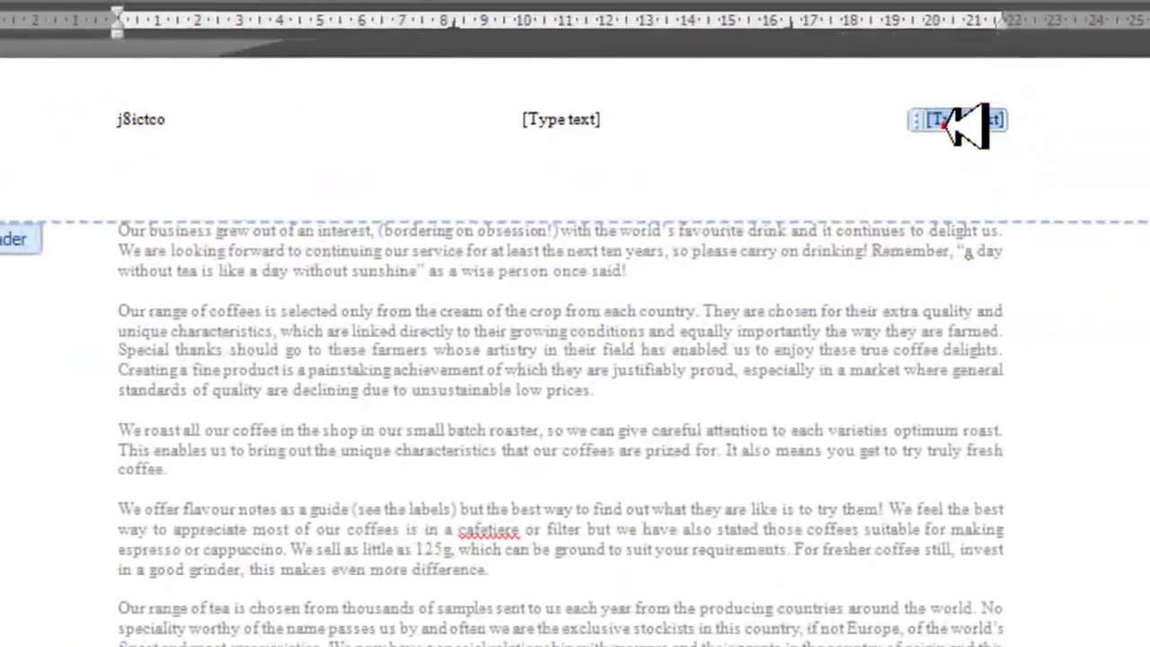
{"action": "type", "text": "SA118 01234"}
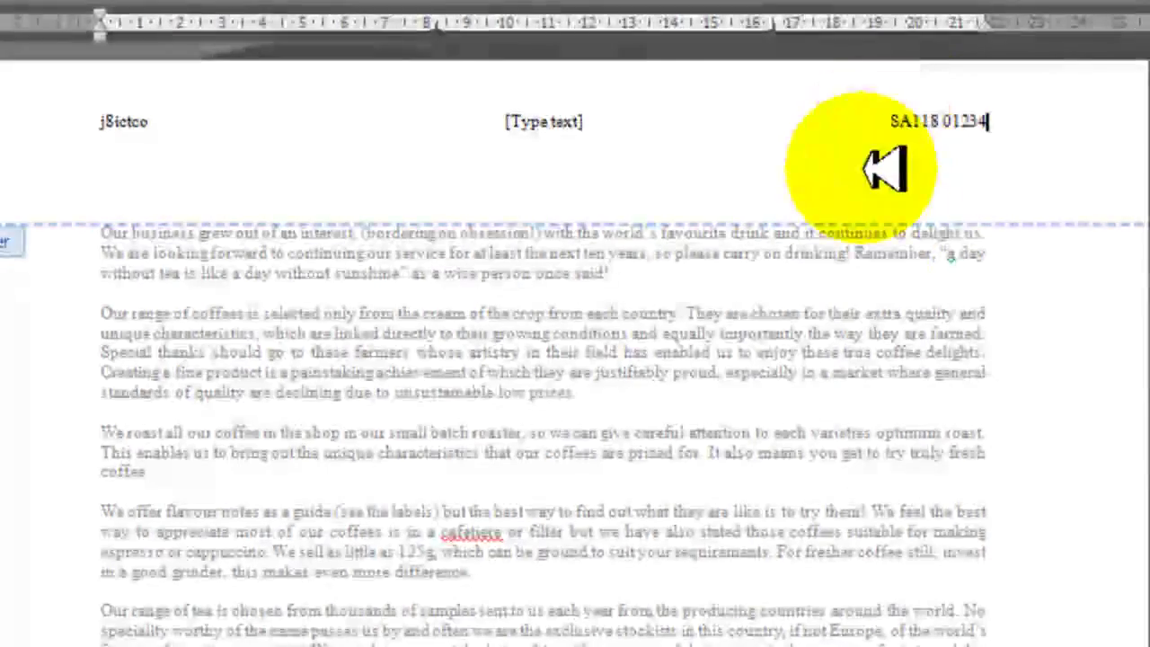
{"action": "left_click", "coordinate": [943, 121]}
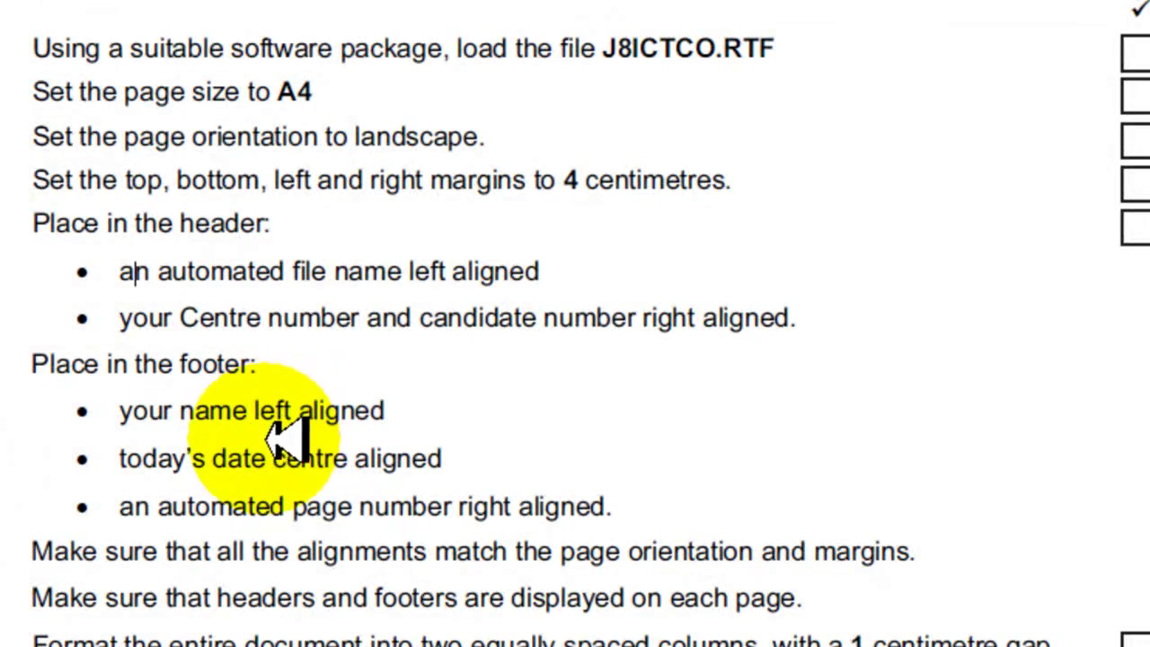
{"action": "scroll", "coordinate": [297, 446], "scroll_direction": "down", "scroll_amount": 2}
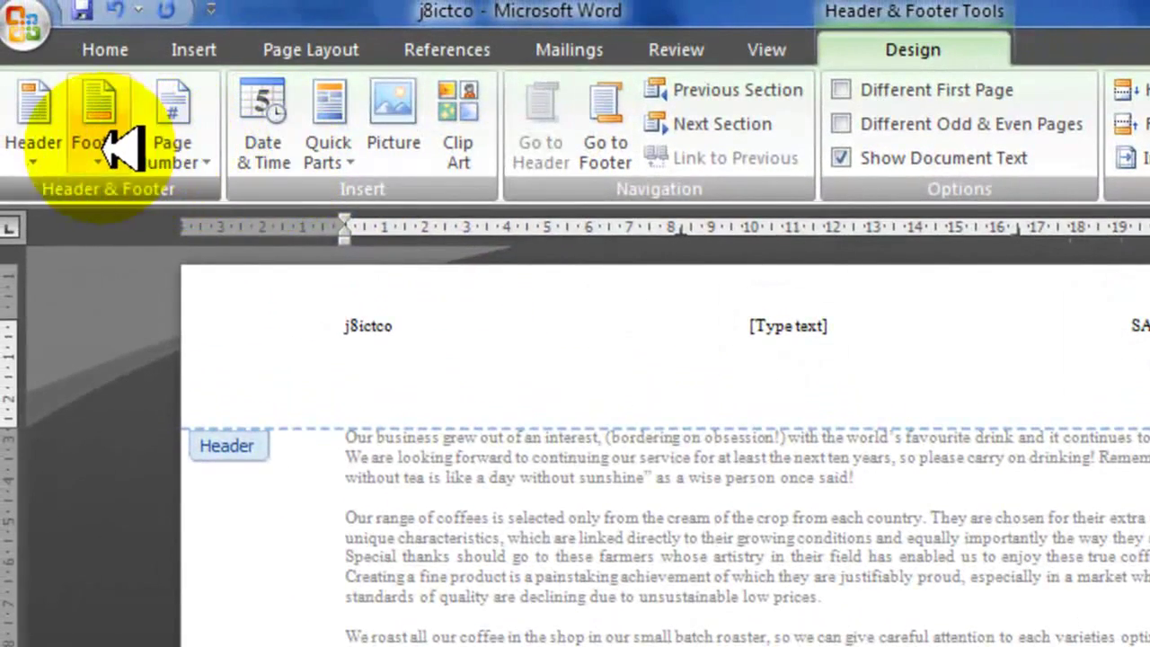
Step: Add a Blank (Three Columns) footer and type the author's name in the left part
{"action": "left_click", "coordinate": [98, 141]}
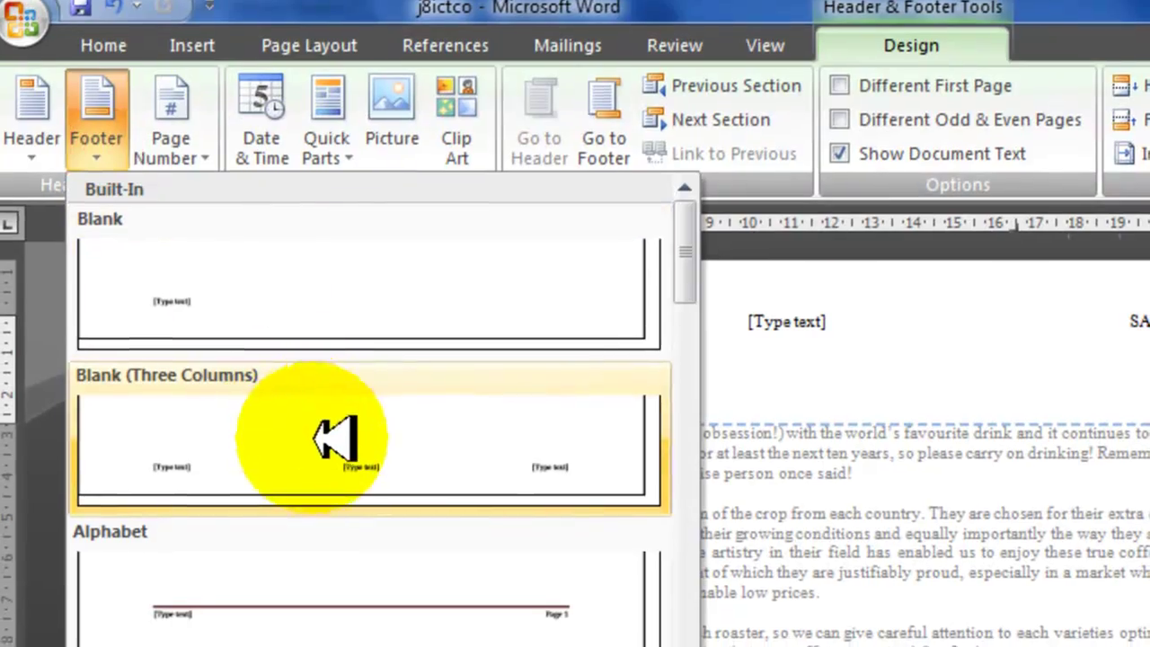
{"action": "left_click", "coordinate": [329, 441]}
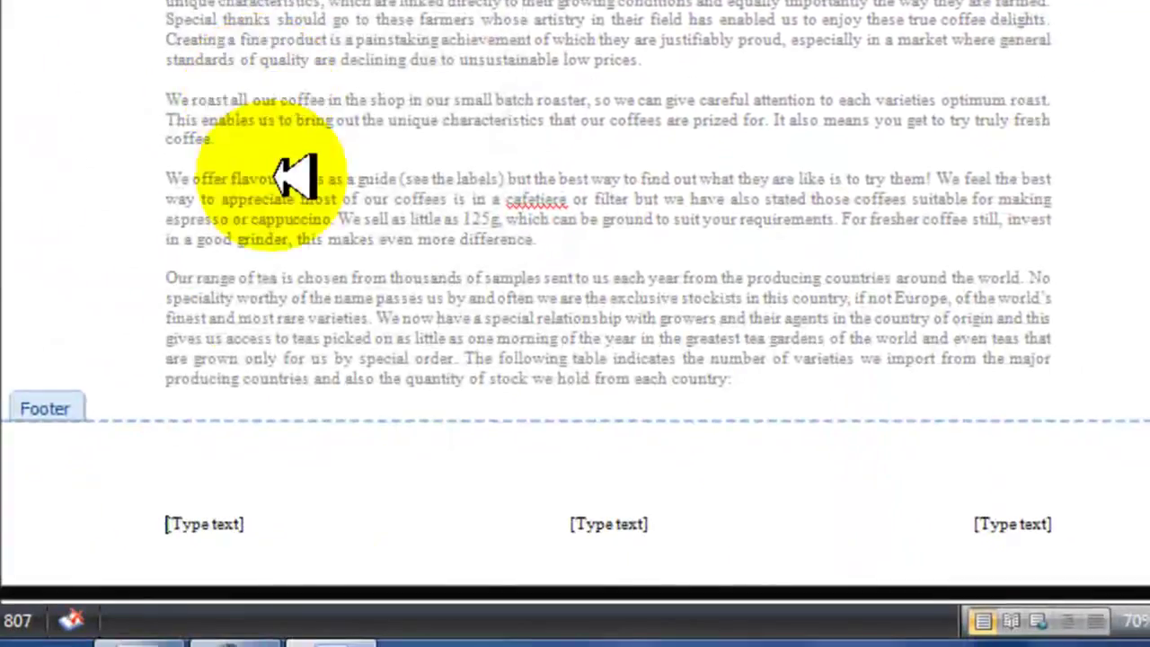
{"action": "scroll", "coordinate": [260, 270], "scroll_direction": "down", "scroll_amount": 3}
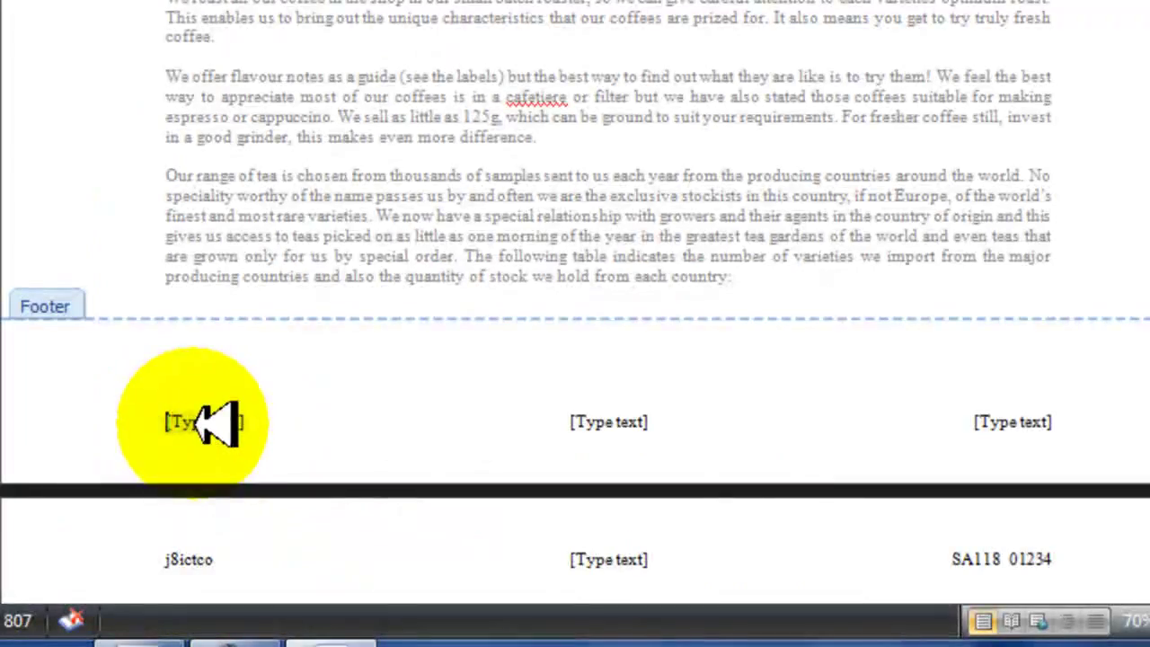
{"action": "left_click", "coordinate": [191, 423]}
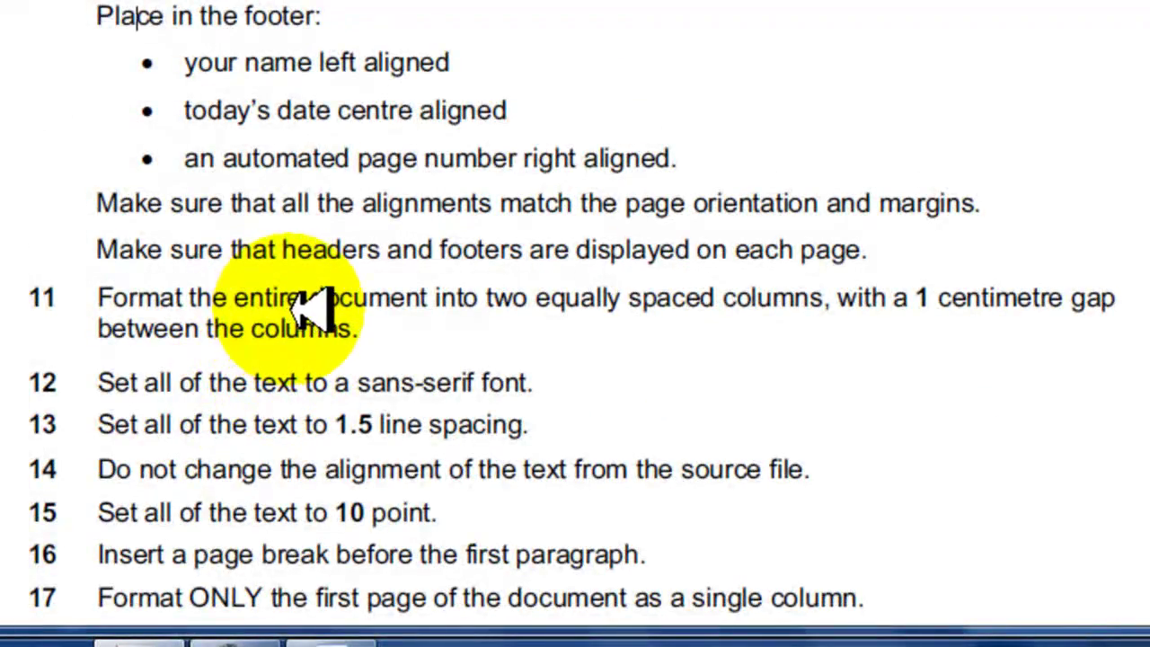
{"action": "key", "text": "alt+Tab"}
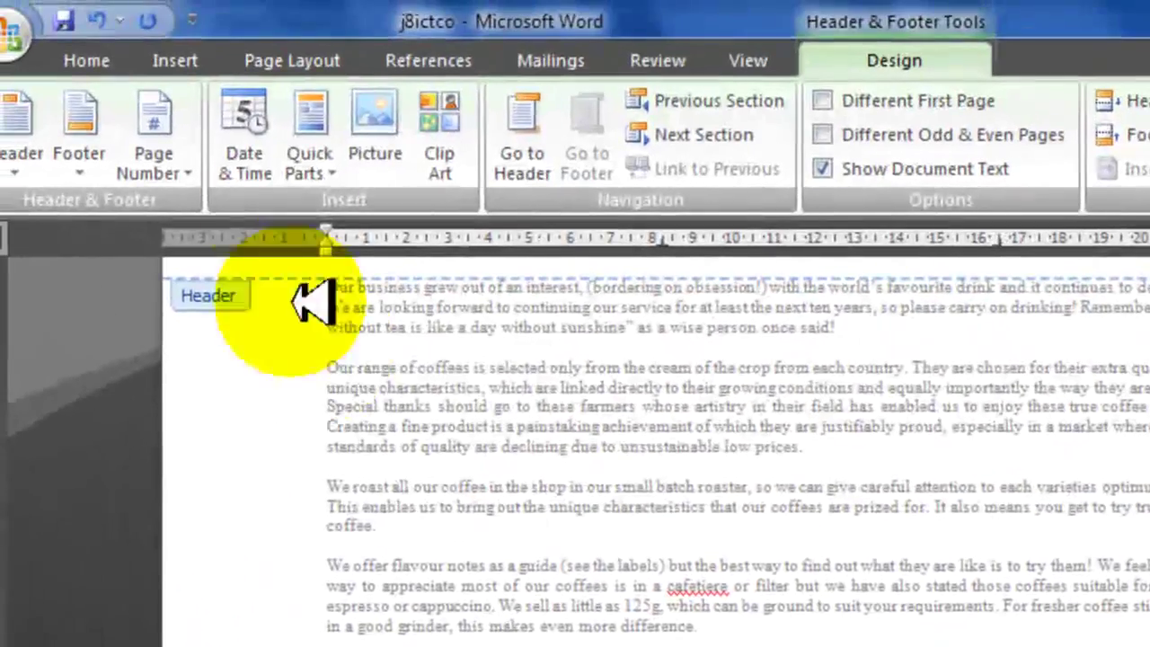
Step: Insert a Date field showing 18/02/2013 in the footer centre
{"action": "left_click", "coordinate": [315, 157]}
{"action": "left_click", "coordinate": [375, 241]}
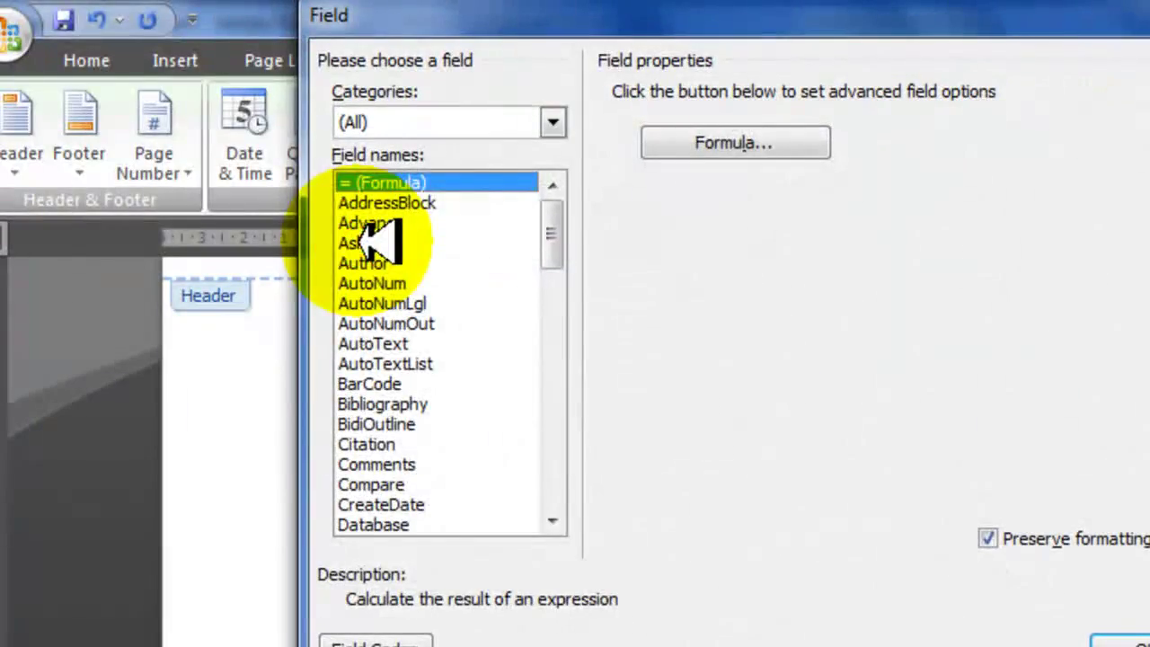
{"action": "left_click", "coordinate": [377, 524]}
{"action": "left_click", "coordinate": [551, 520]}
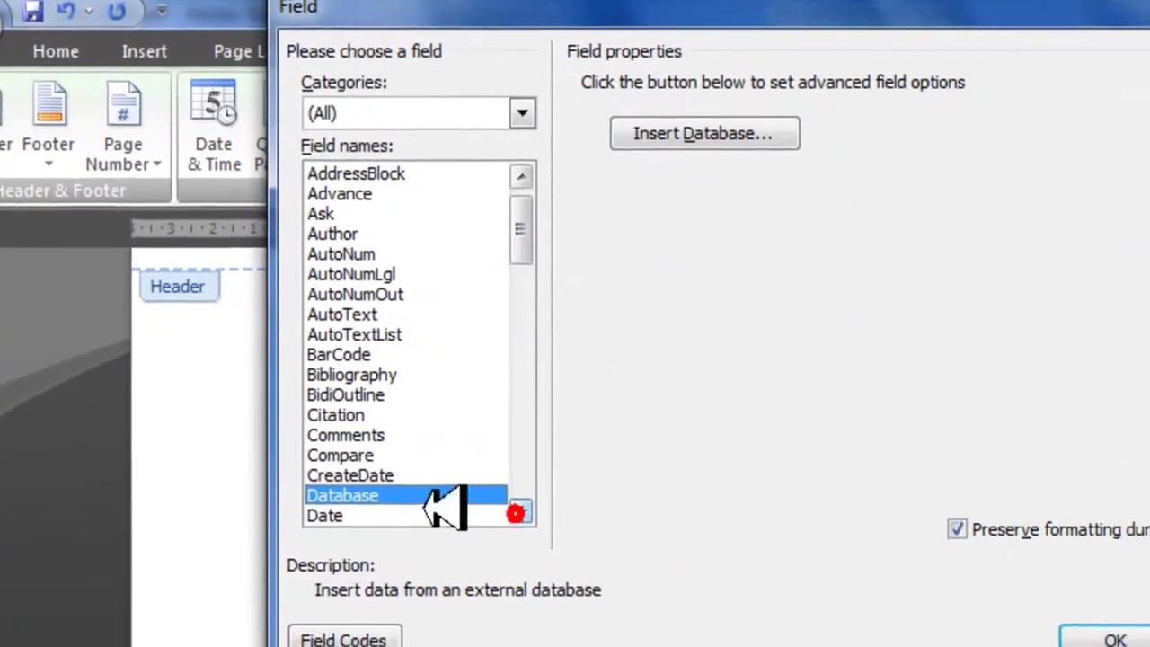
{"action": "left_click", "coordinate": [429, 514]}
{"action": "left_click", "coordinate": [1113, 639]}
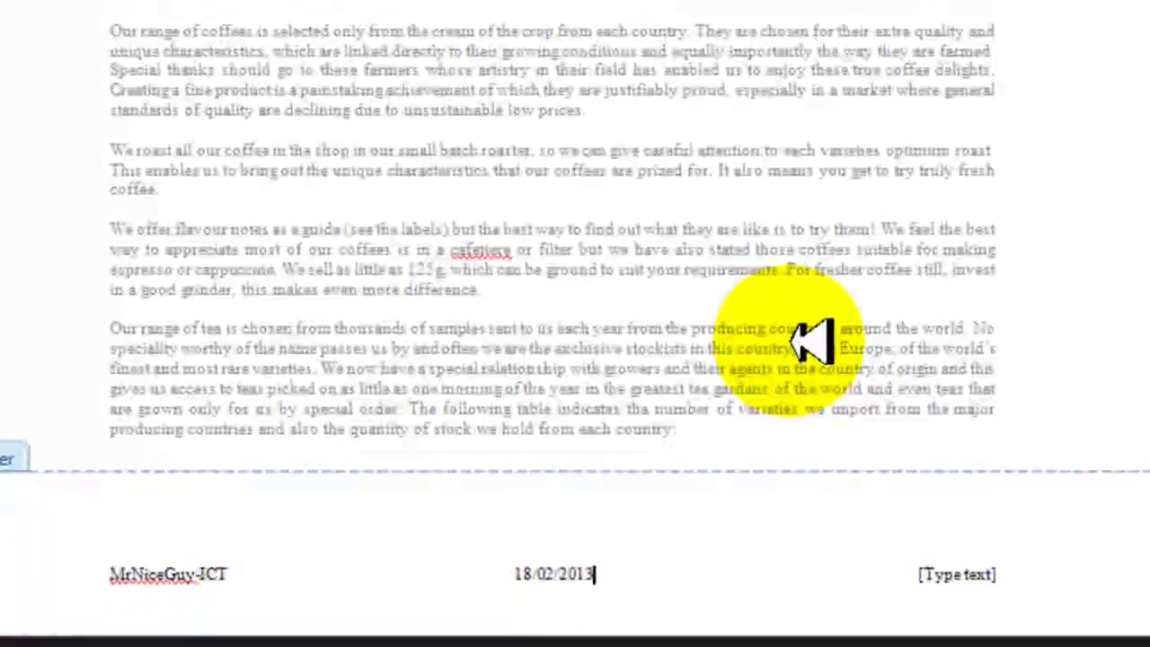
Step: Insert an automatic Page number field in the footer's right part
{"action": "key", "text": "alt+Tab"}
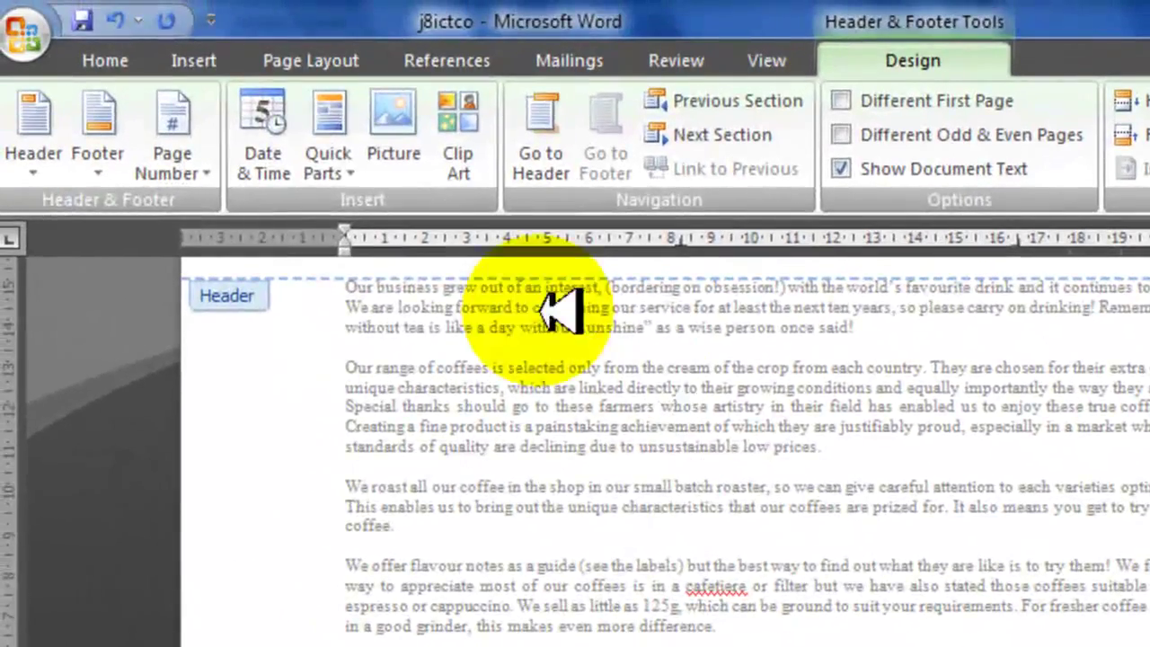
{"action": "left_click", "coordinate": [329, 135]}
{"action": "left_click", "coordinate": [368, 238]}
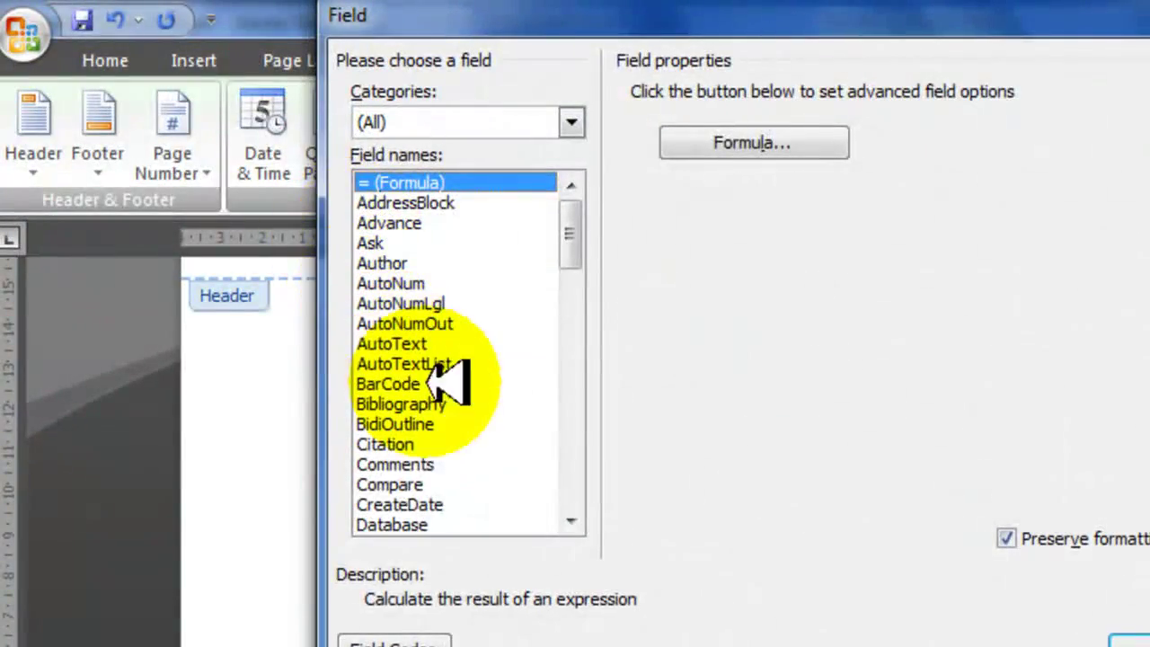
{"action": "left_click", "coordinate": [462, 521]}
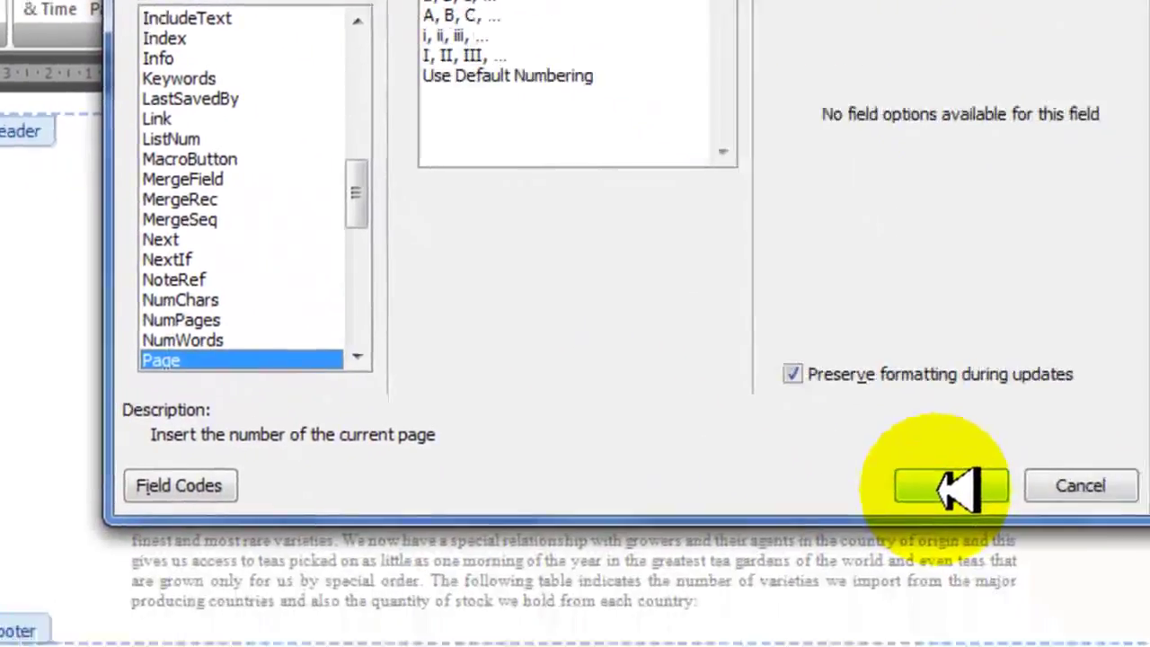
{"action": "left_click", "coordinate": [954, 489]}
{"action": "scroll", "coordinate": [527, 372], "scroll_direction": "down", "scroll_amount": 15}
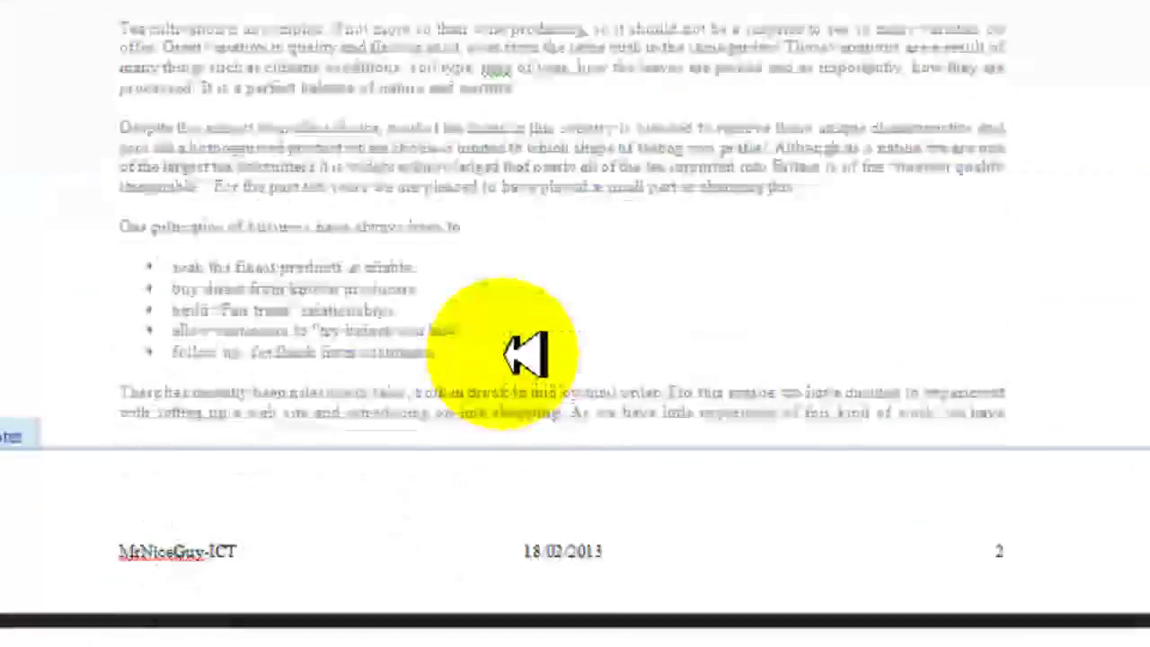
{"action": "scroll", "coordinate": [526, 352], "scroll_direction": "down", "scroll_amount": 4}
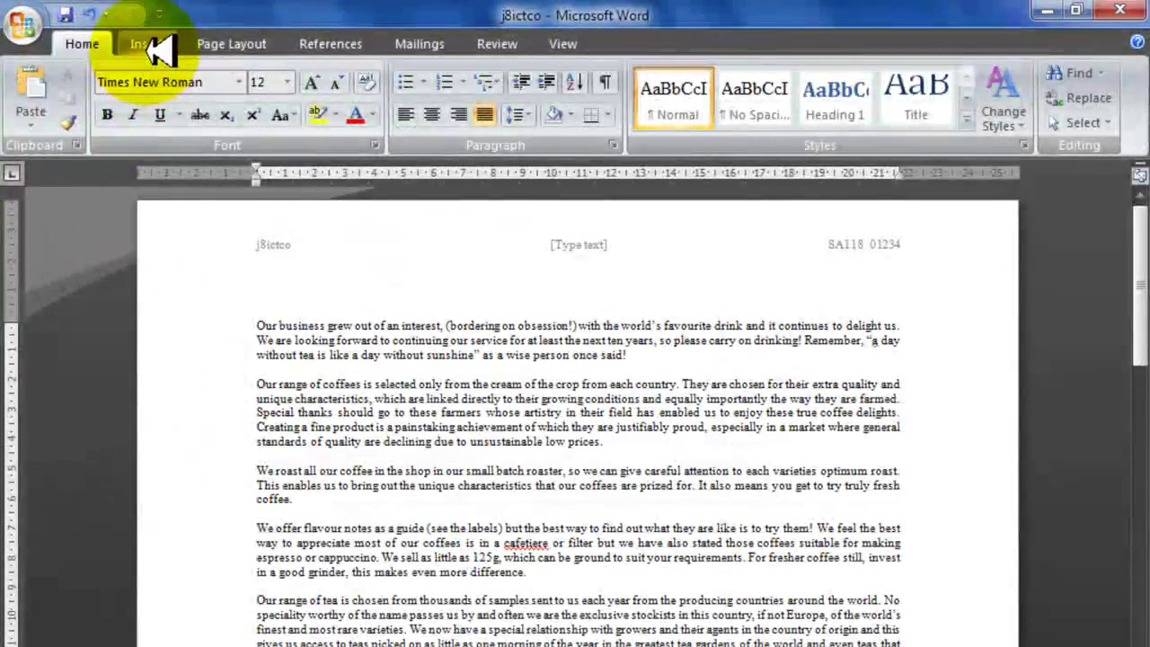
Step: Apply a Two-column layout with 1 cm spacing to the whole document
{"action": "left_click", "coordinate": [208, 44]}
{"action": "left_click", "coordinate": [219, 121]}
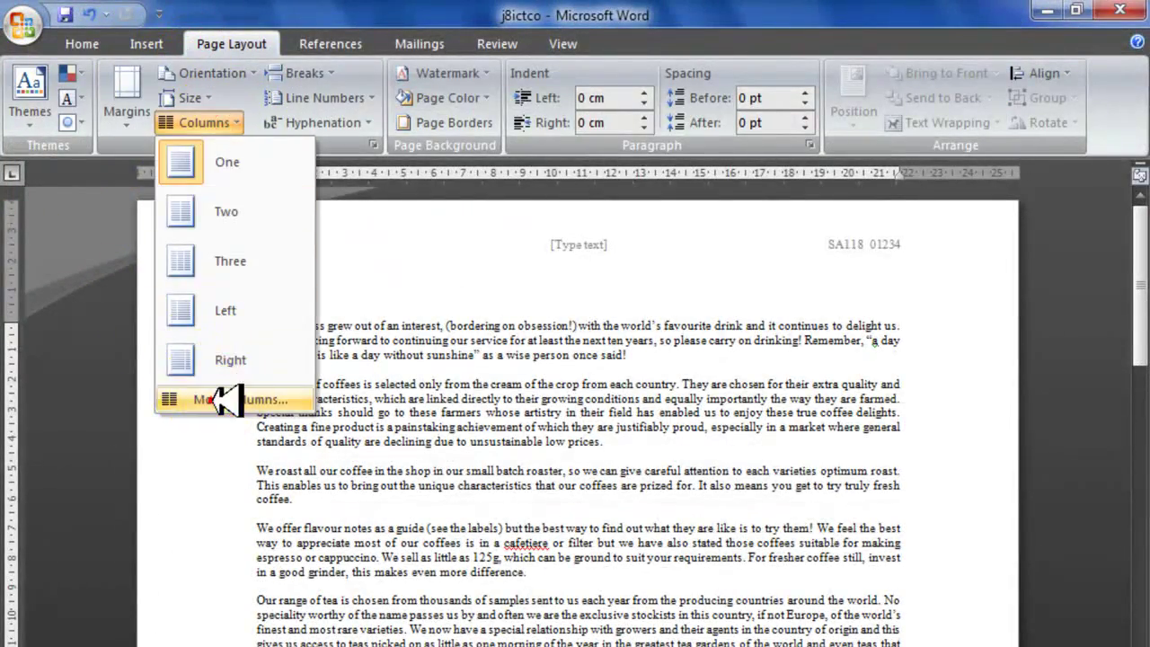
{"action": "left_click", "coordinate": [226, 398]}
{"action": "left_click", "coordinate": [584, 288]}
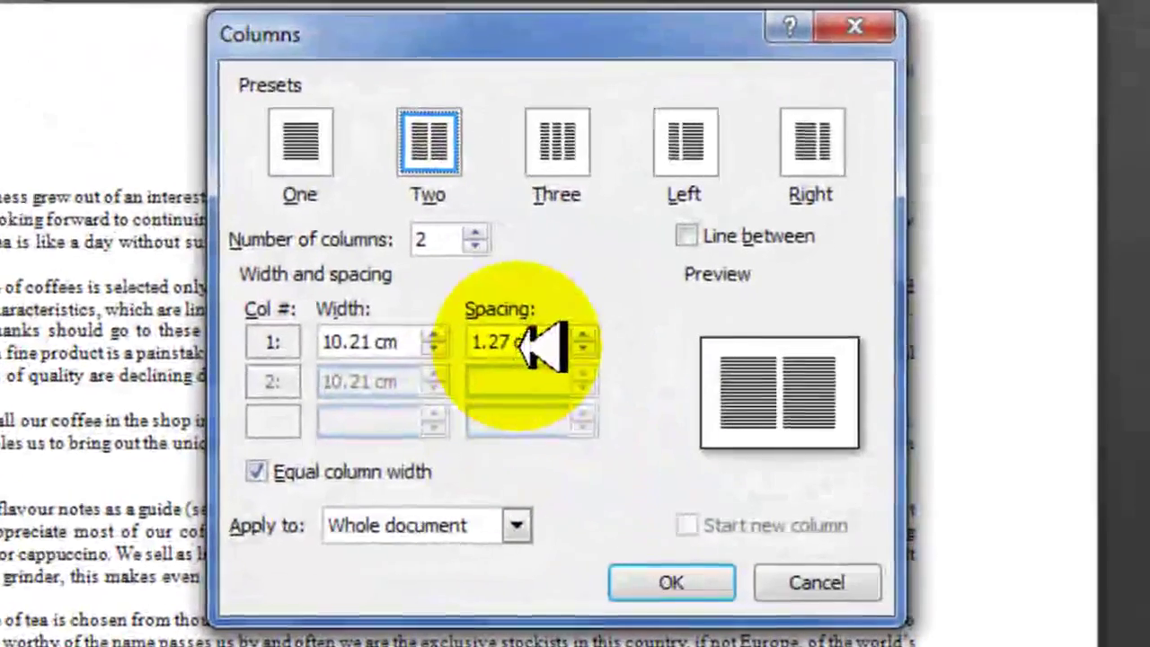
{"action": "left_click_drag", "start_coordinate": [538, 338], "coordinate": [446, 334]}
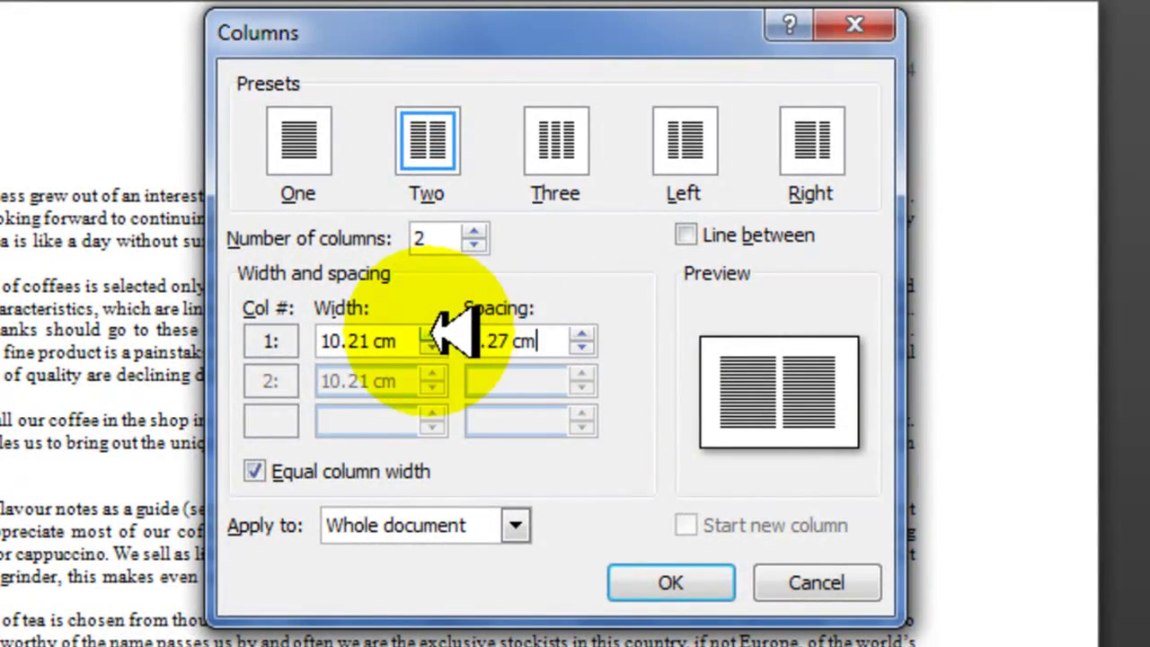
{"action": "key", "text": "BackSpace"}
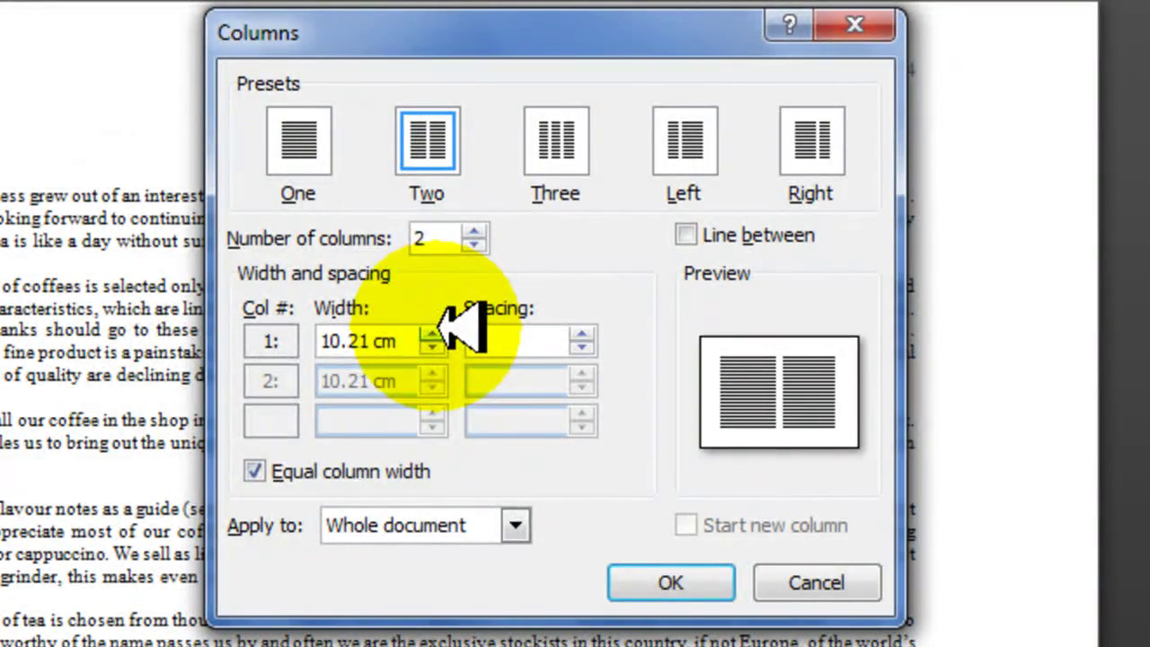
{"action": "type", "text": "1"}
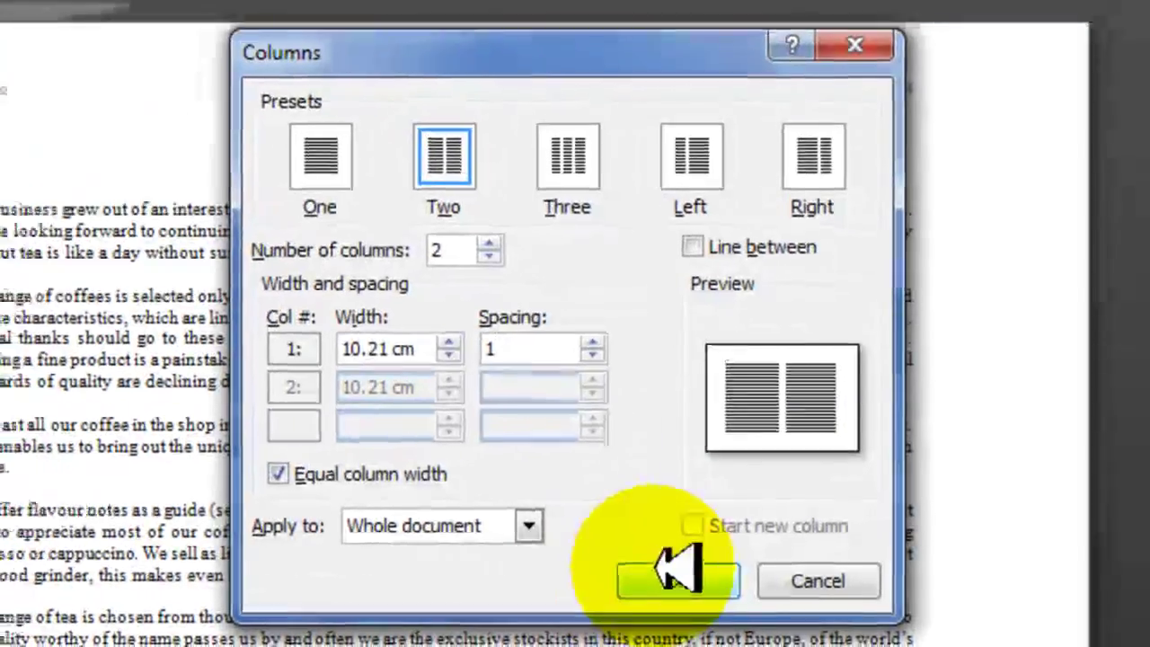
{"action": "left_click", "coordinate": [674, 576]}
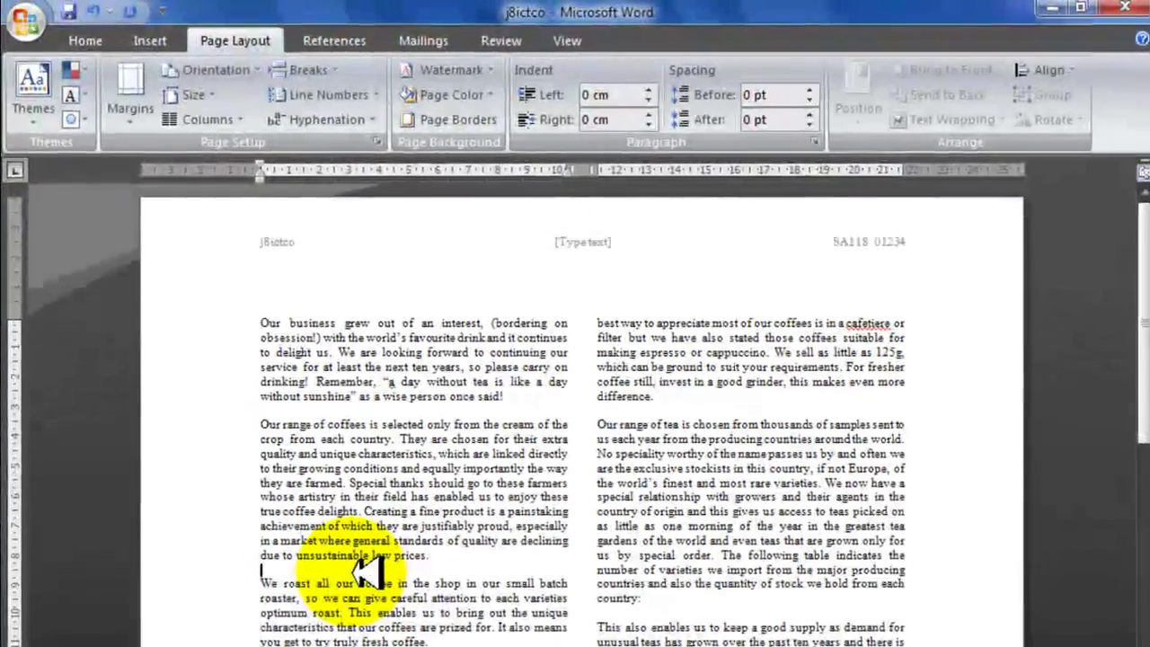
{"action": "key", "text": "ctrl+a"}
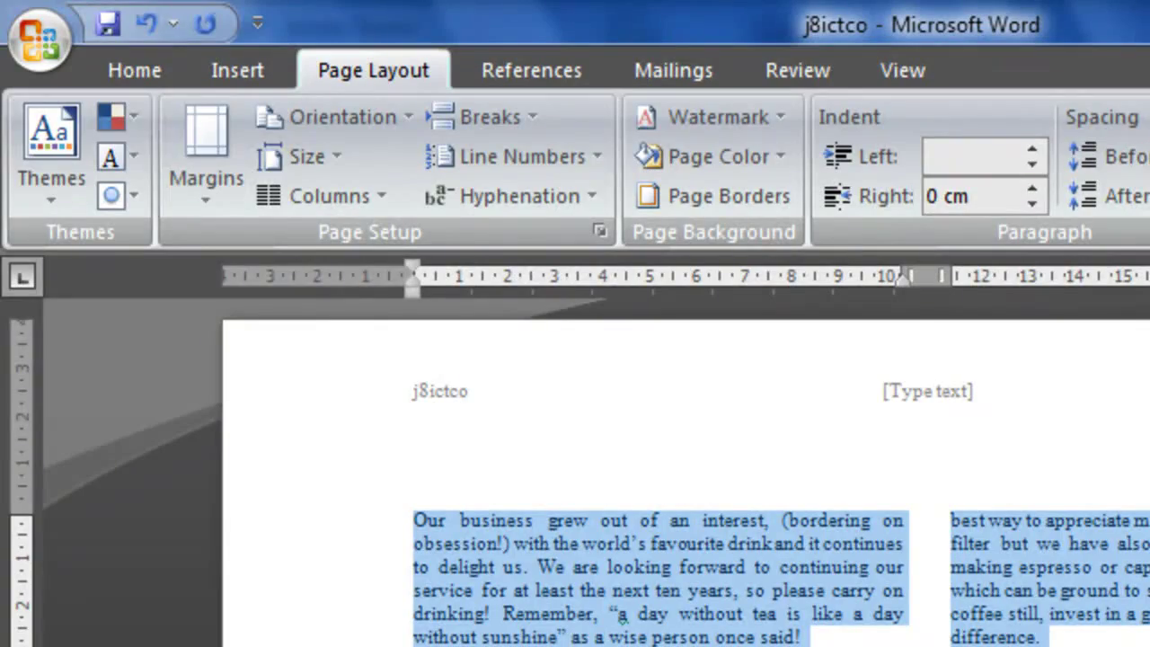
Step: Change the selected text to Arial with 1.5 line spacing
{"action": "left_click", "coordinate": [112, 70]}
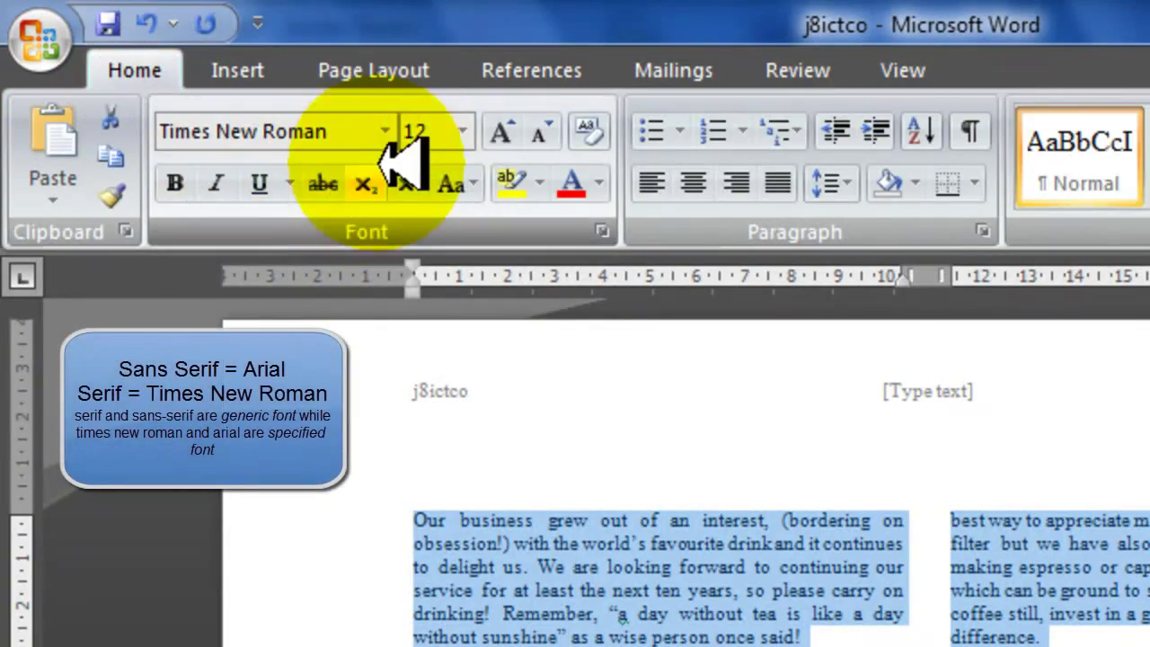
{"action": "left_click", "coordinate": [384, 131]}
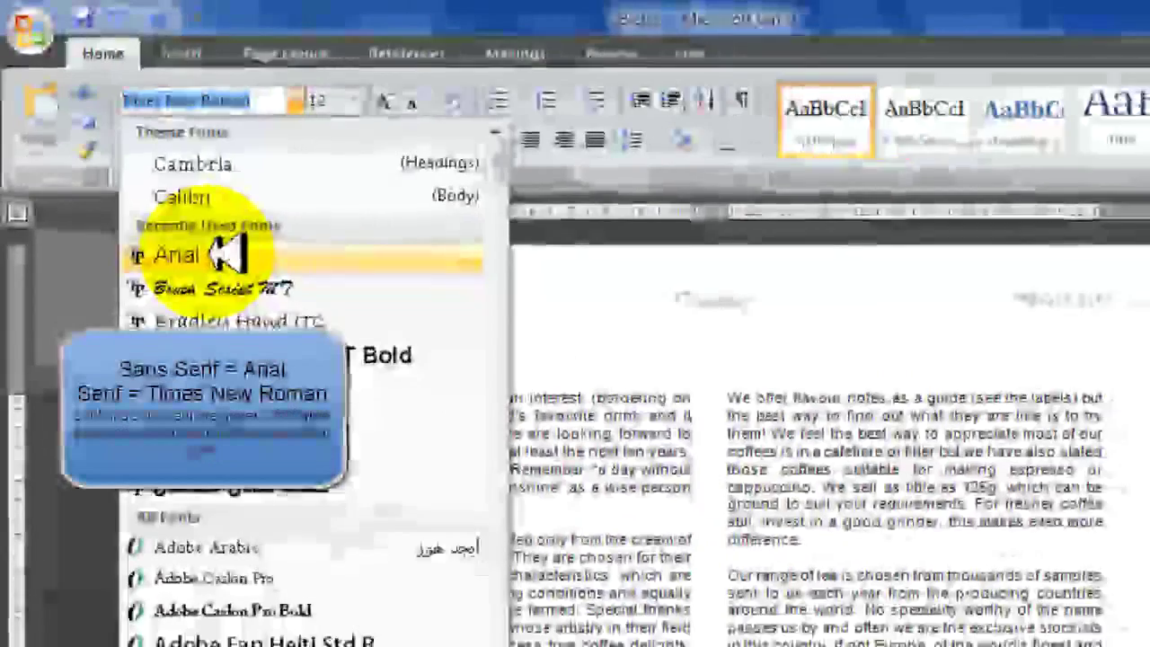
{"action": "left_click", "coordinate": [224, 255]}
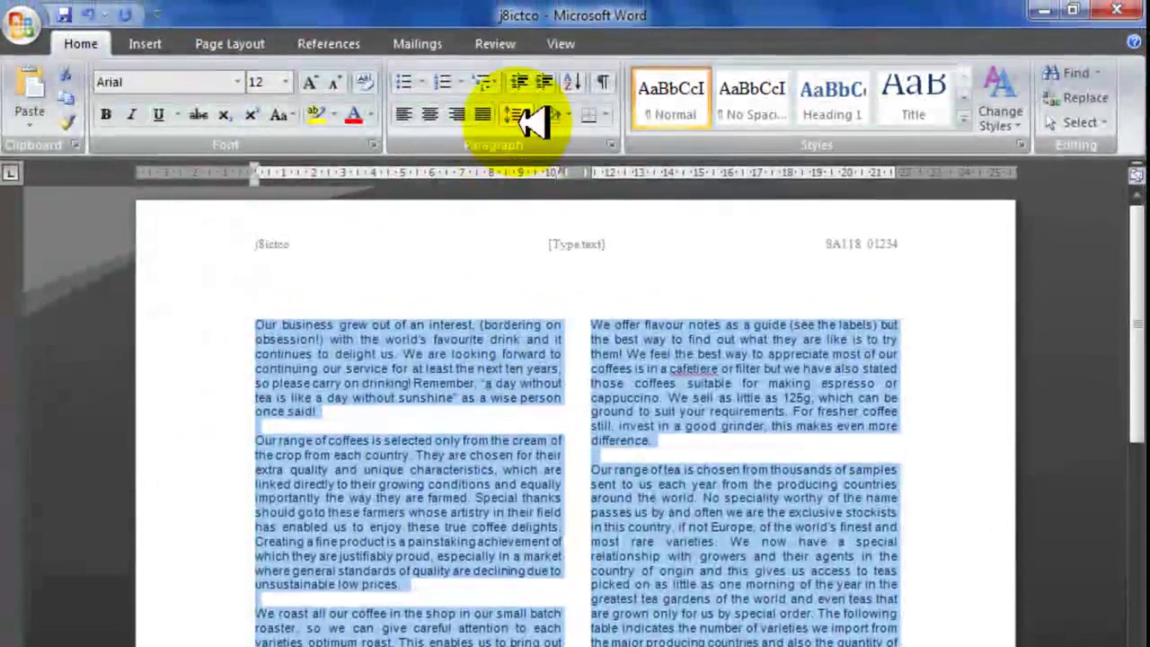
{"action": "left_click", "coordinate": [542, 114]}
{"action": "left_click", "coordinate": [533, 190]}
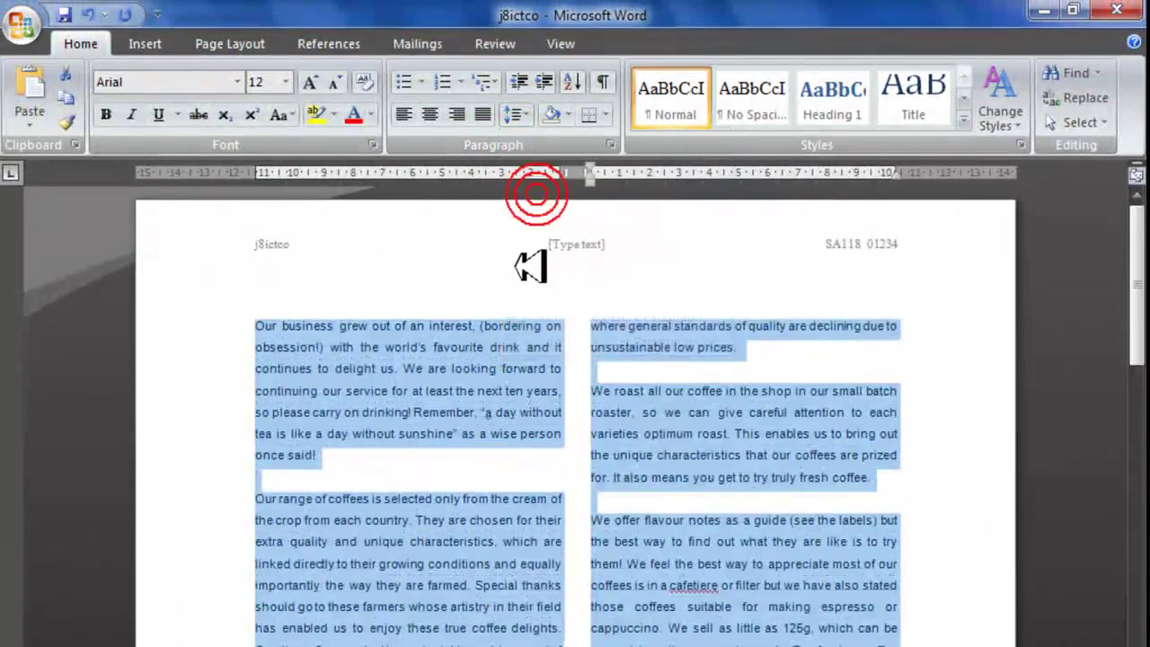
Step: Set the selected text's font size to 10 point, checking the task sheet
{"action": "key", "text": "alt+Tab"}
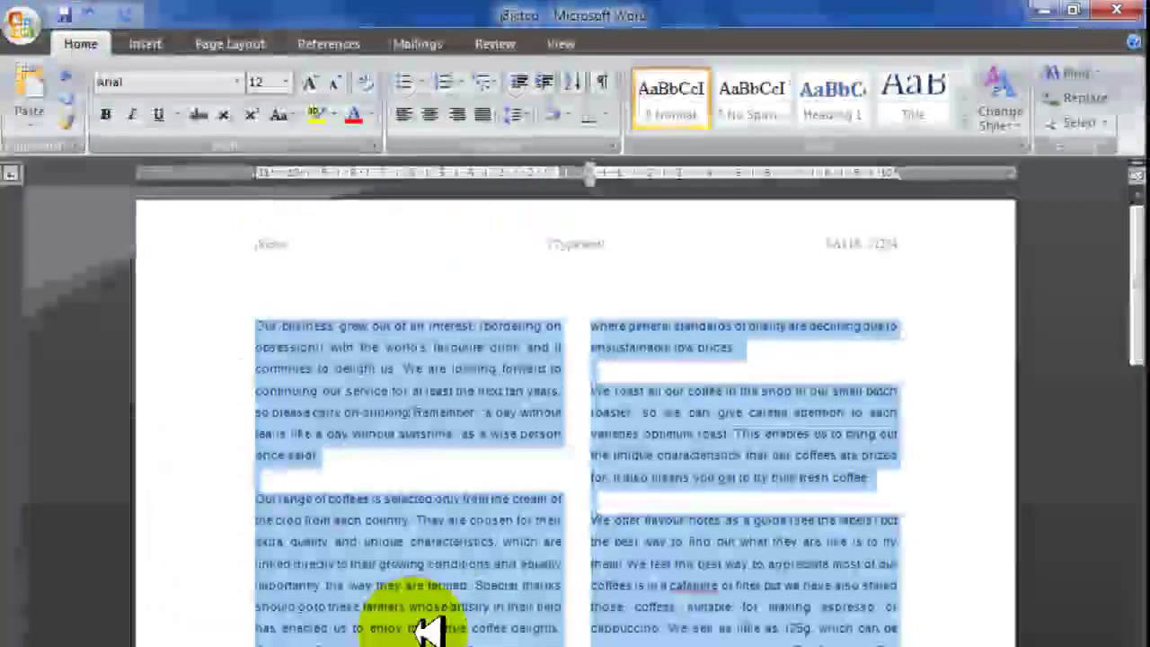
{"action": "key", "text": "alt+Tab"}
{"action": "left_click", "coordinate": [285, 82]}
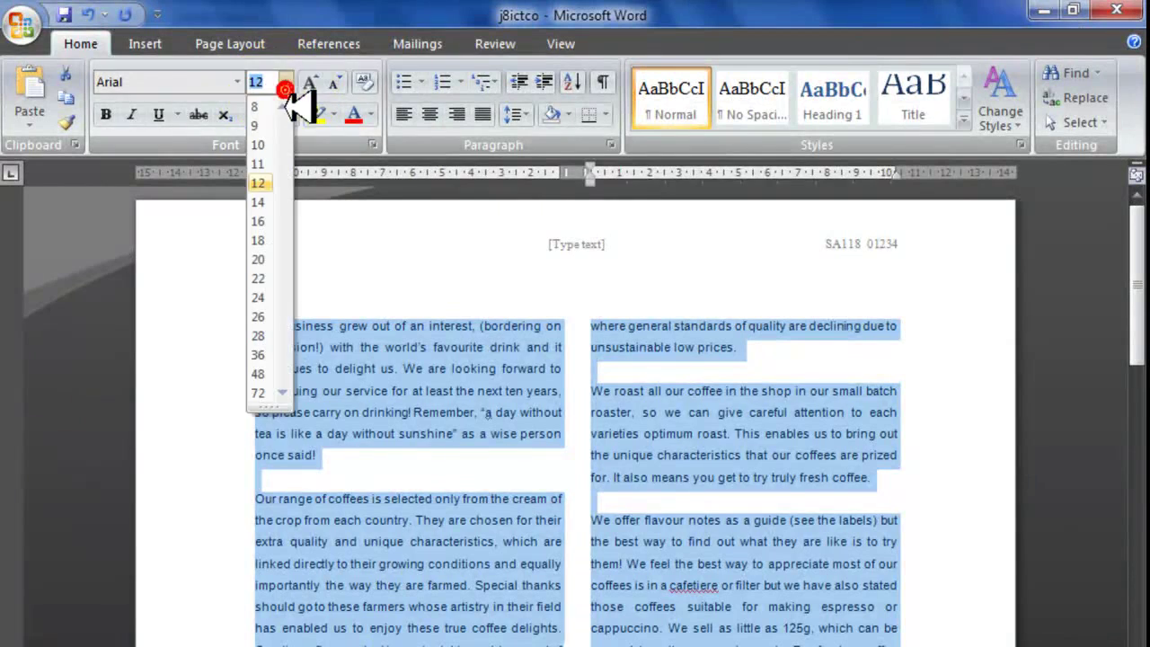
{"action": "left_click", "coordinate": [257, 135]}
{"action": "key", "text": "alt+Tab"}
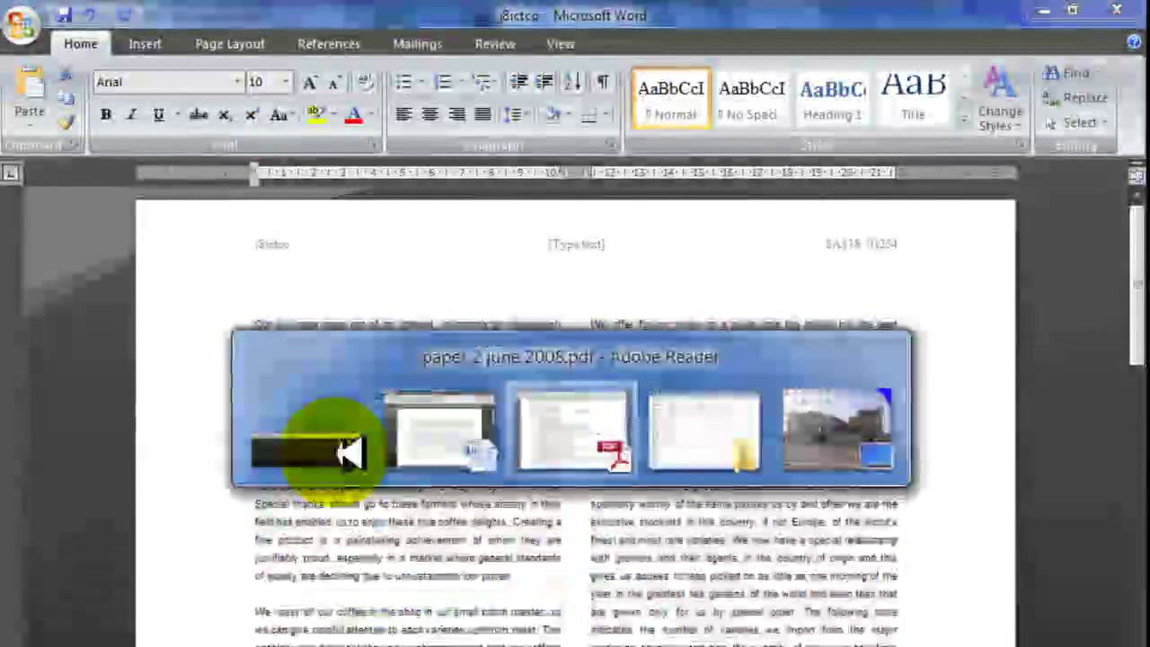
{"action": "key", "text": "Escape"}
Step: Insert a page break before the first paragraph, leaving page 1 empty
{"action": "left_click", "coordinate": [260, 321]}
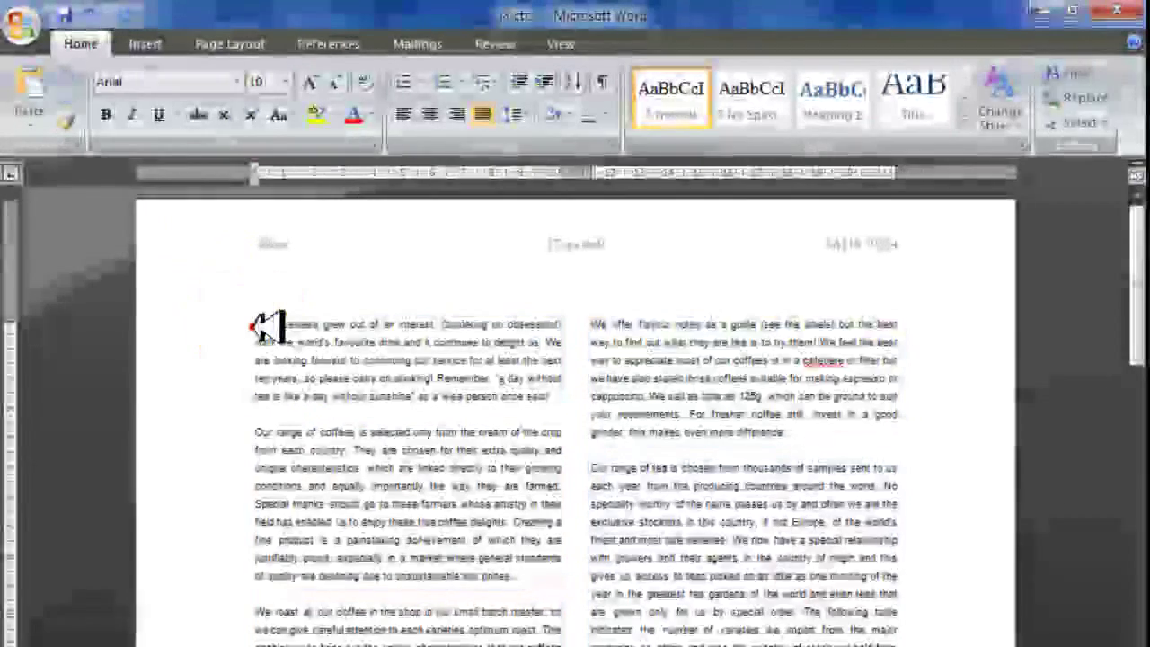
{"action": "key", "text": "ctrl+Return"}
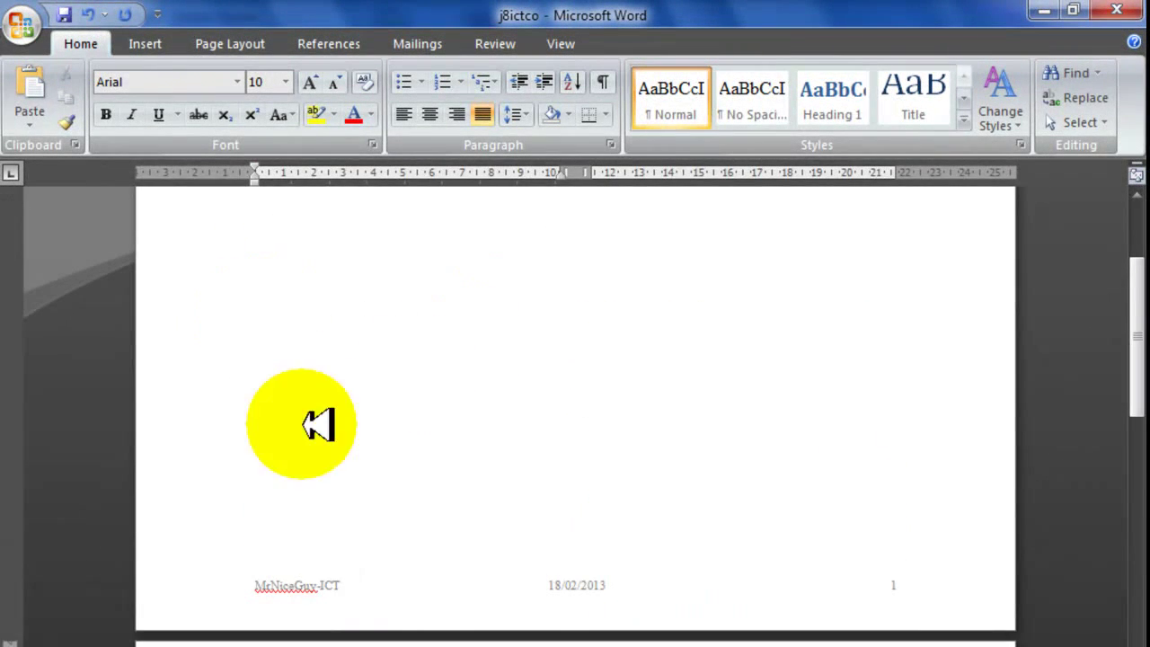
{"action": "left_click", "coordinate": [282, 322]}
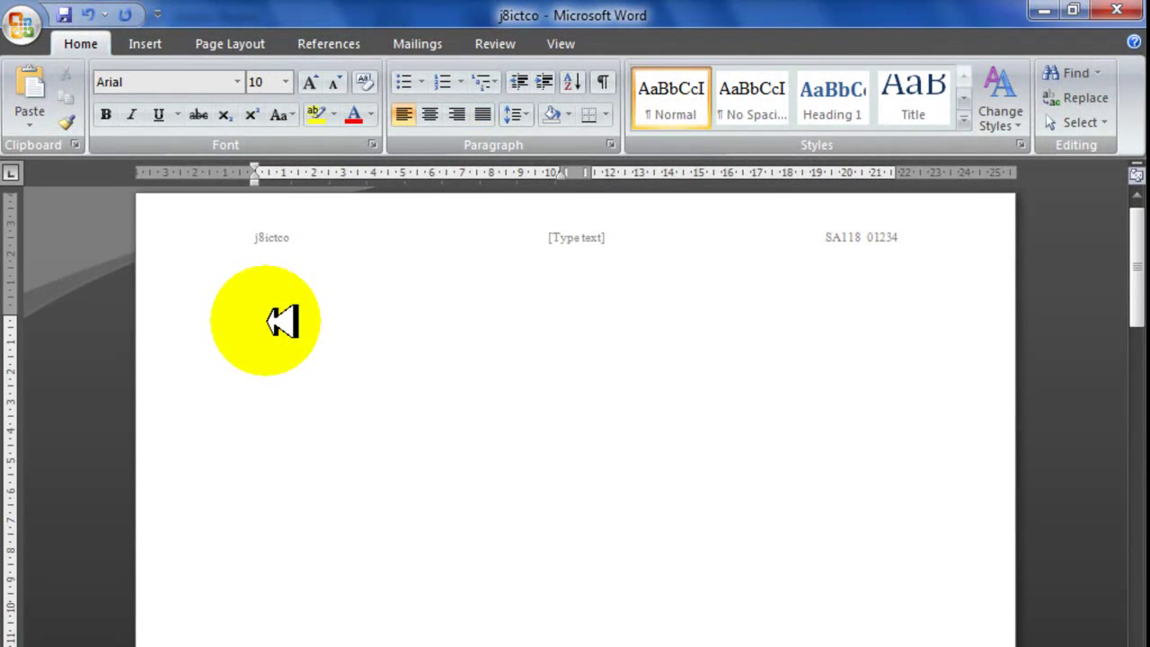
Step: Read task 17 in the question paper, then position the cursor before page 2's first paragraph
{"action": "key", "text": "alt+Tab"}
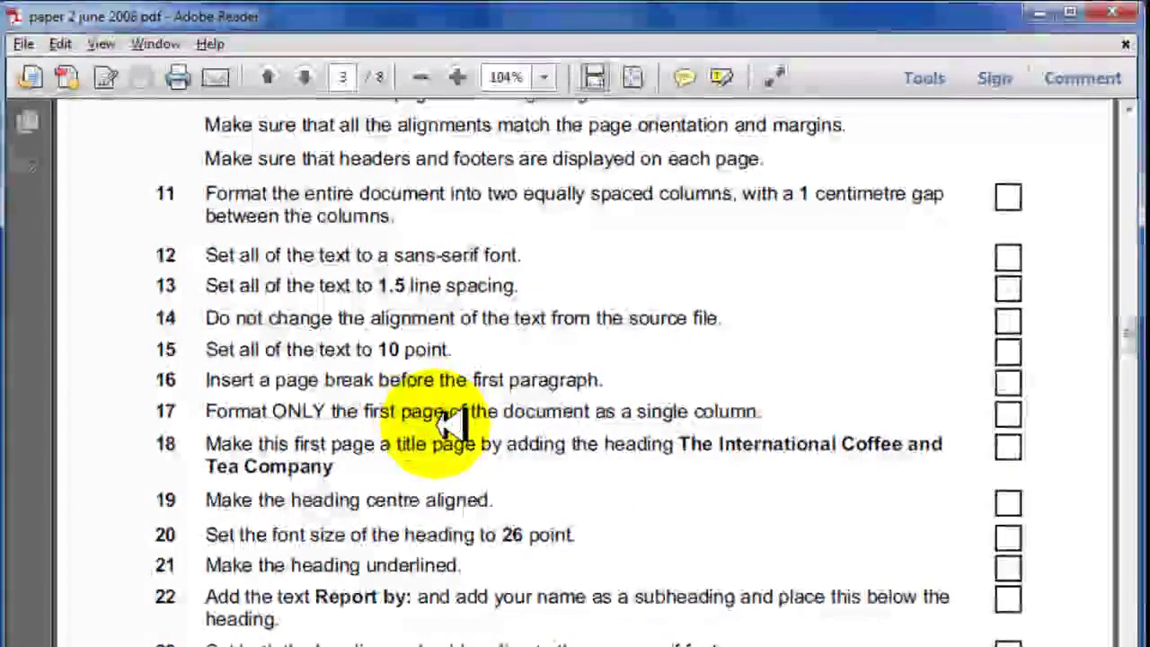
{"action": "left_click", "coordinate": [208, 411]}
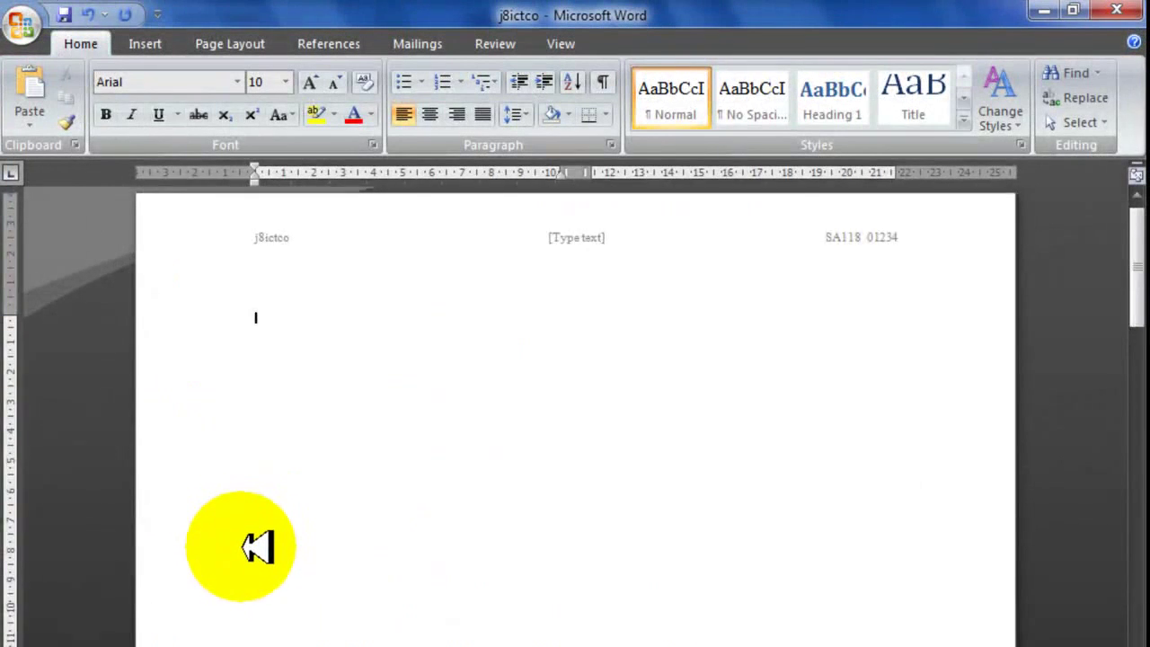
{"action": "scroll", "coordinate": [270, 546], "scroll_direction": "down", "scroll_amount": 3}
{"action": "scroll", "coordinate": [261, 629], "scroll_direction": "down", "scroll_amount": 10}
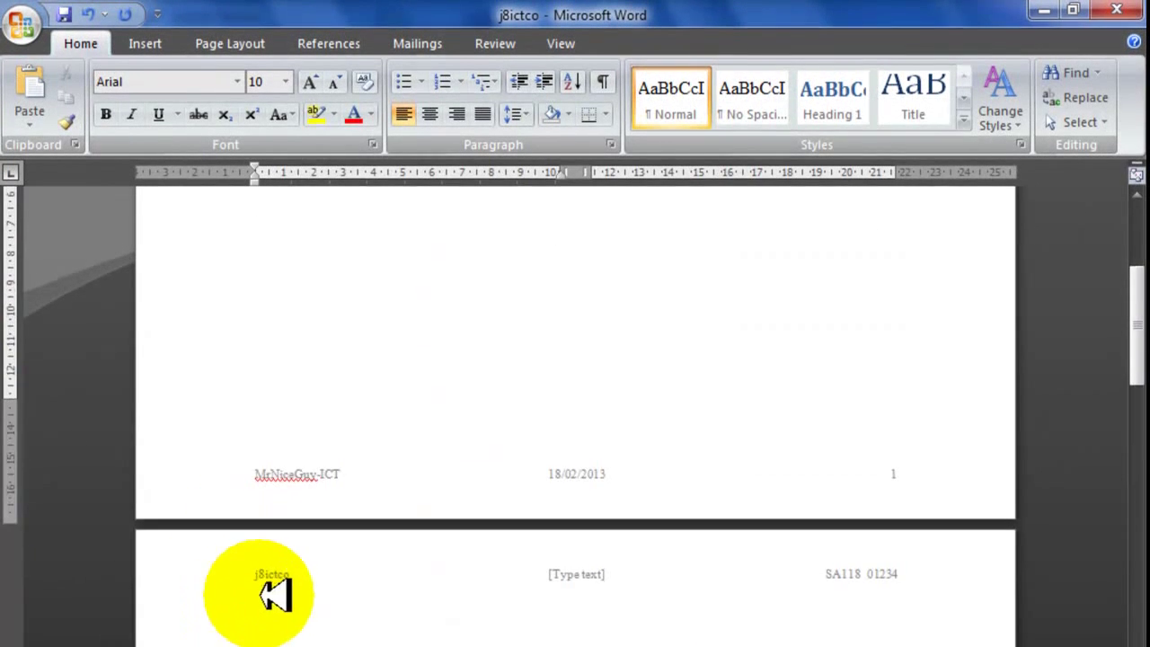
{"action": "left_click", "coordinate": [253, 530]}
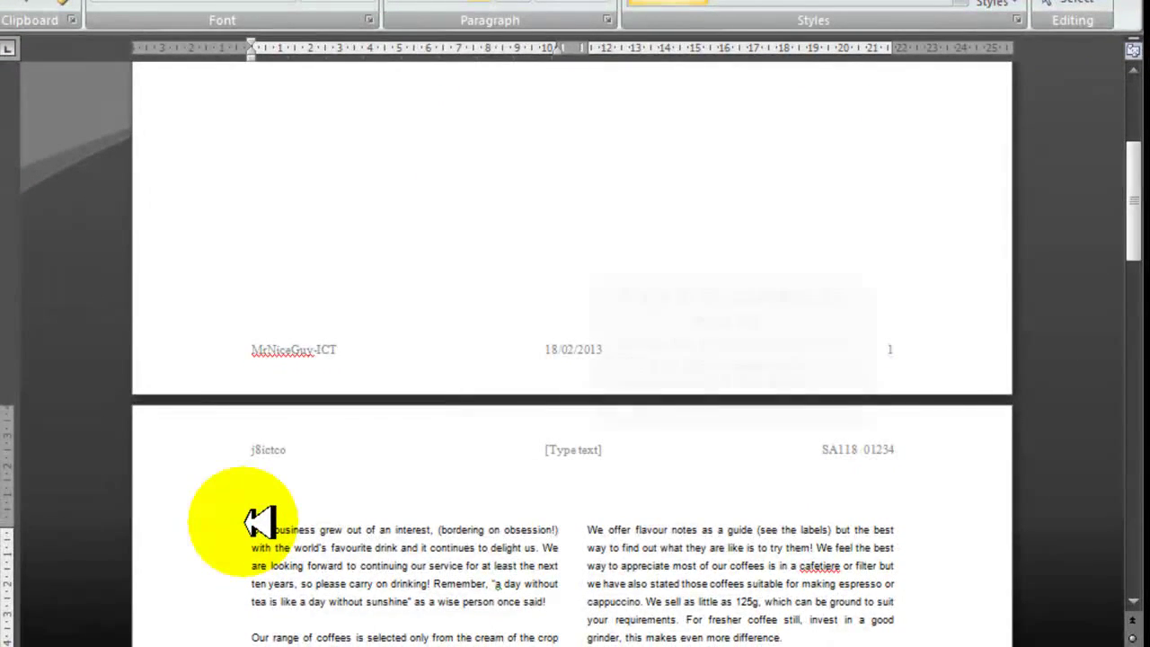
Step: Switch the layout at the cursor to a single column
{"action": "left_click", "coordinate": [225, 2]}
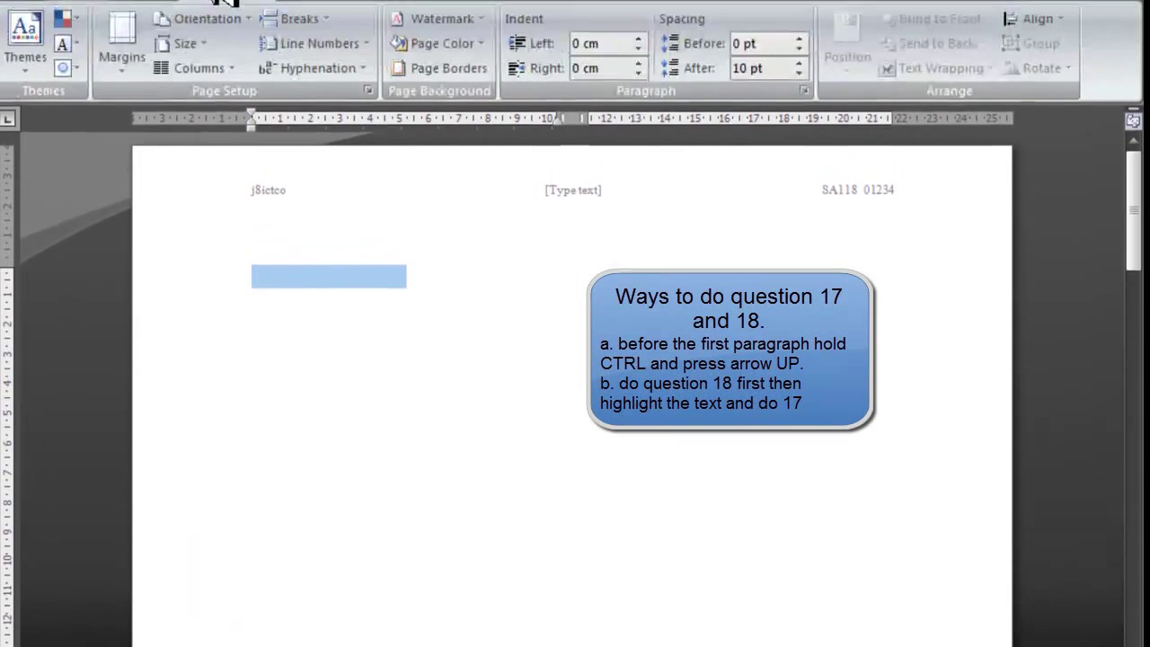
{"action": "left_click", "coordinate": [220, 69]}
{"action": "left_click", "coordinate": [206, 100]}
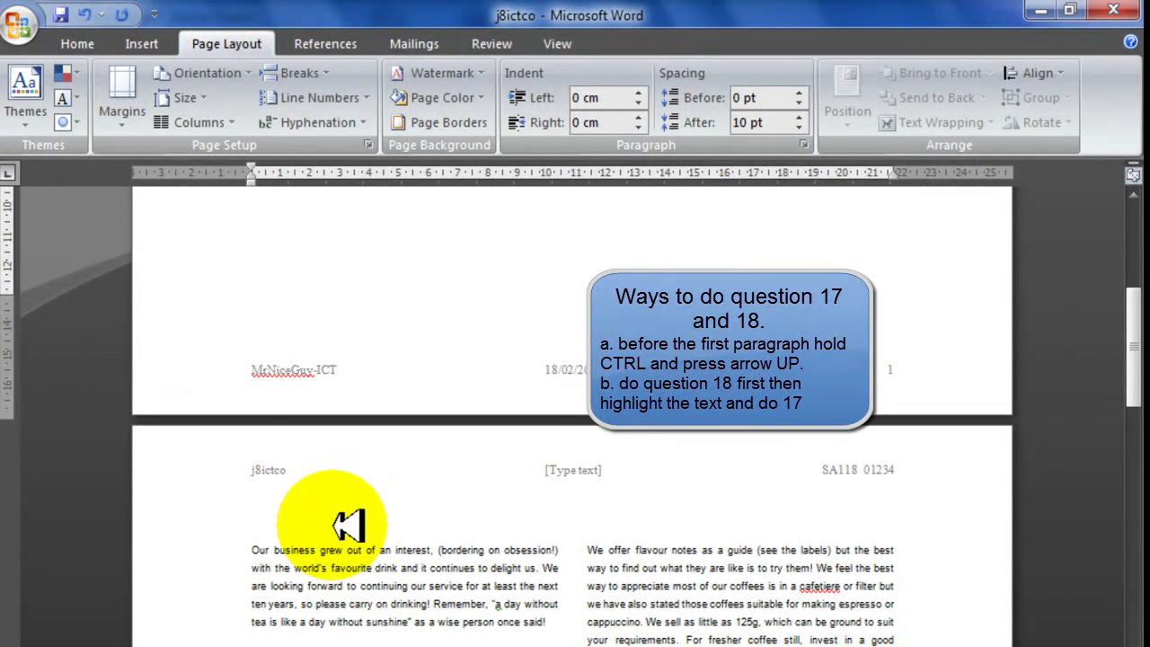
Step: Type 'The International Coffee and Tea Company' on page 1's empty line, checking the wording
{"action": "key", "text": "ctrl+Up"}
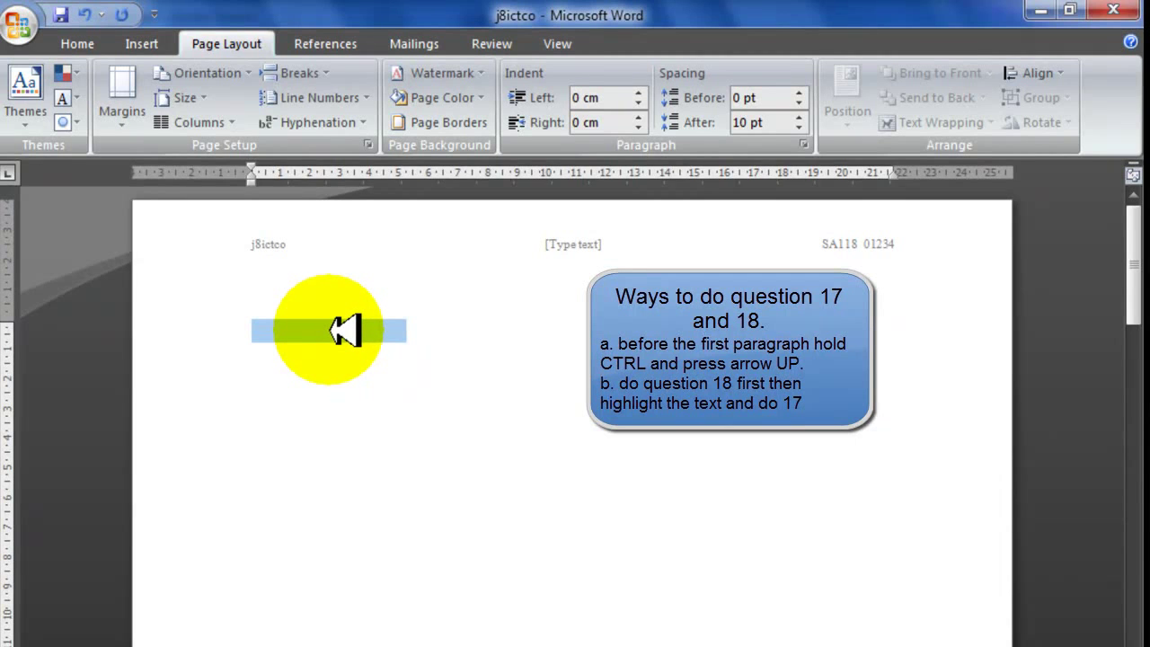
{"action": "left_click", "coordinate": [330, 330]}
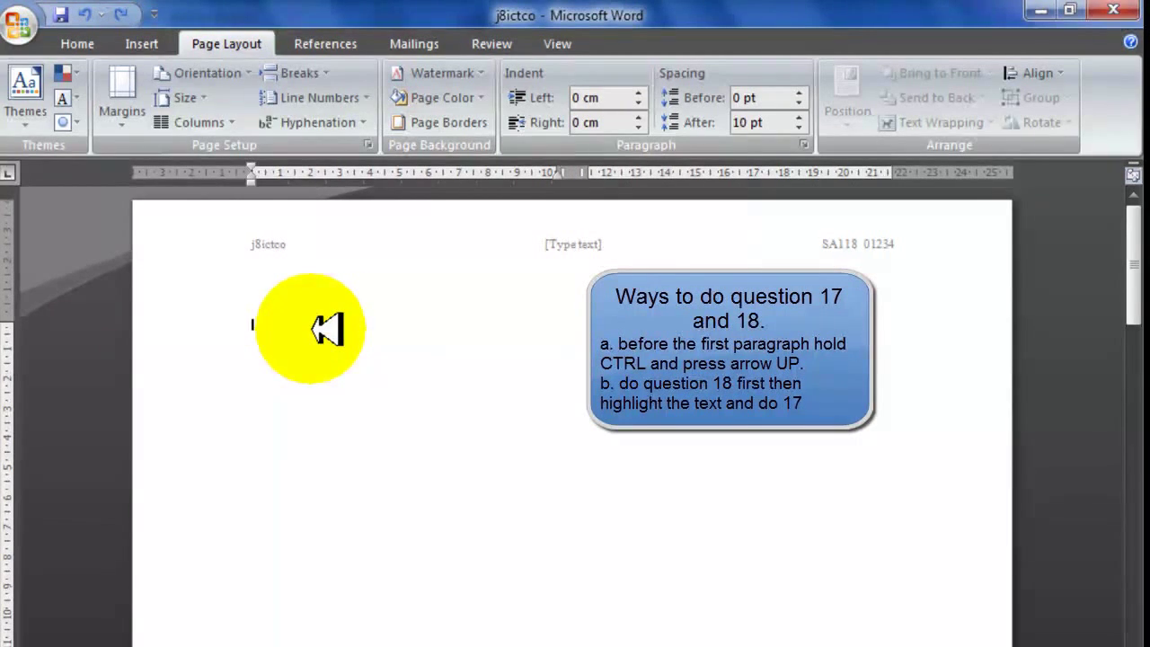
{"action": "key", "text": "alt+Tab"}
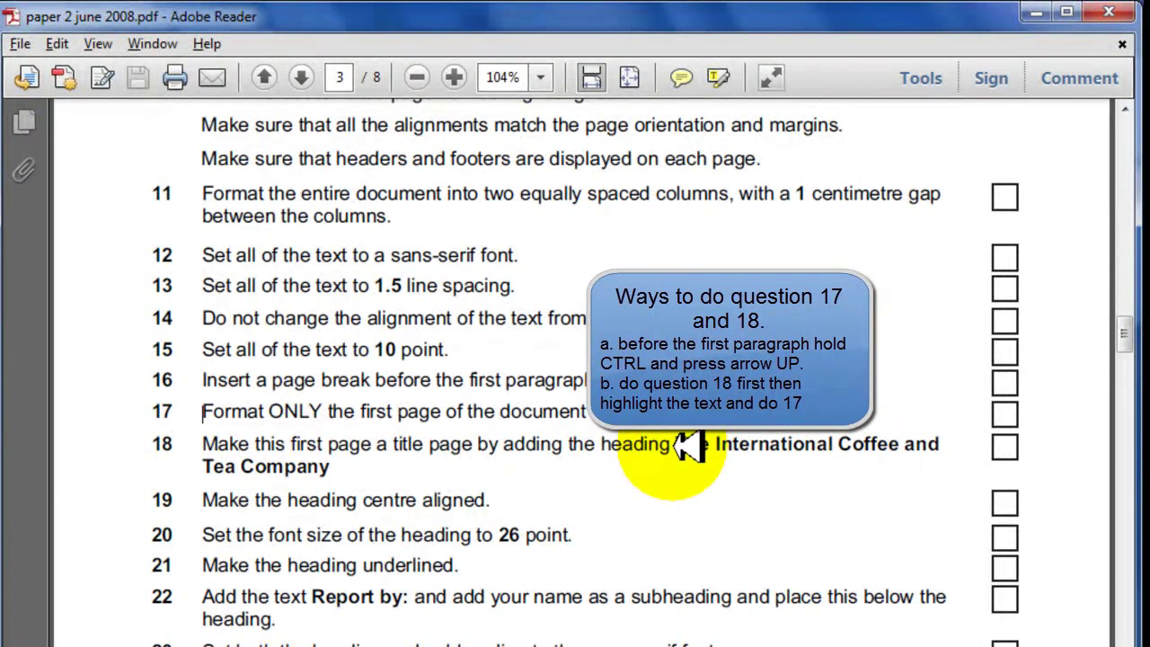
{"action": "key", "text": "alt+Tab"}
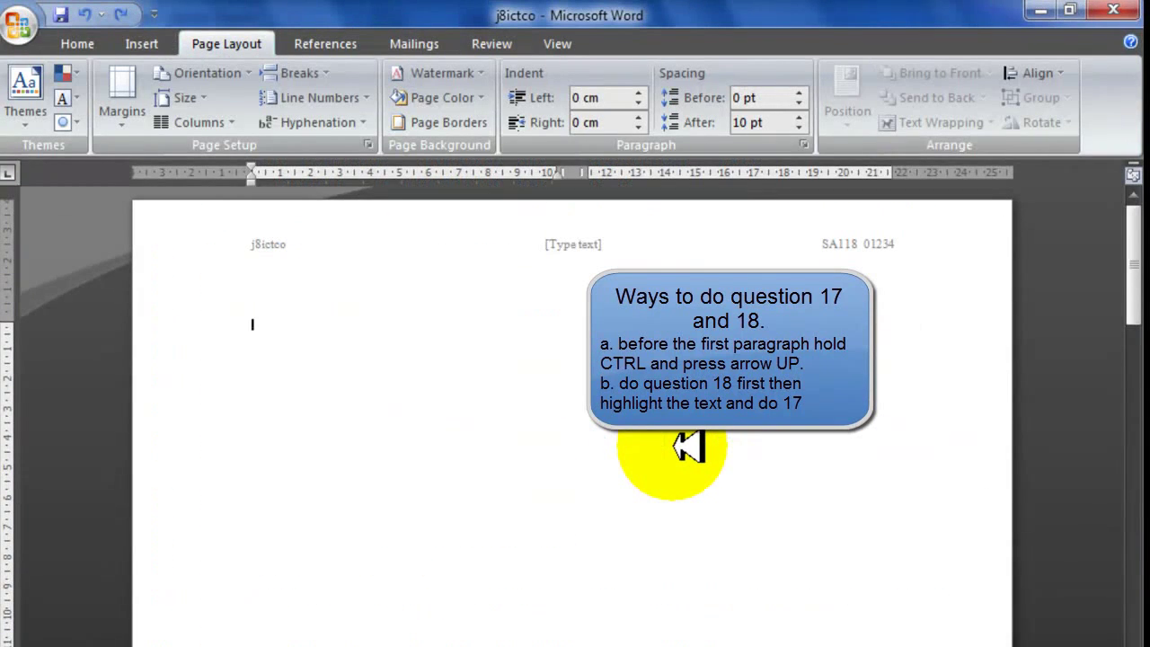
{"action": "type", "text": "r"}
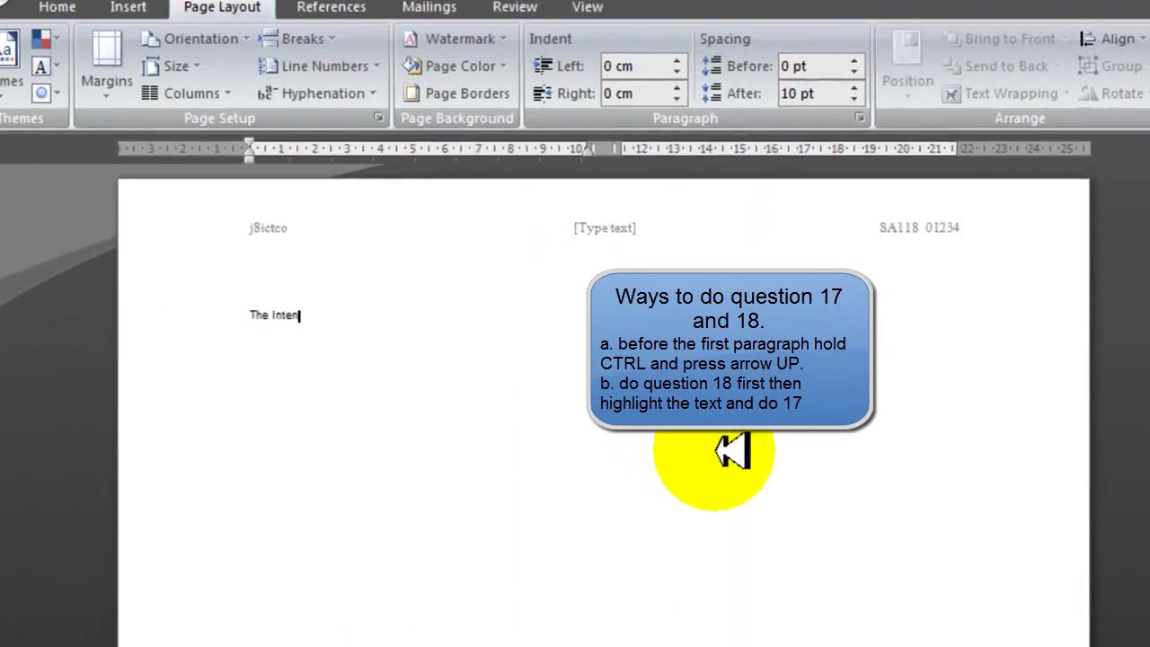
{"action": "type", "text": "national Coffee and Tea  Company"}
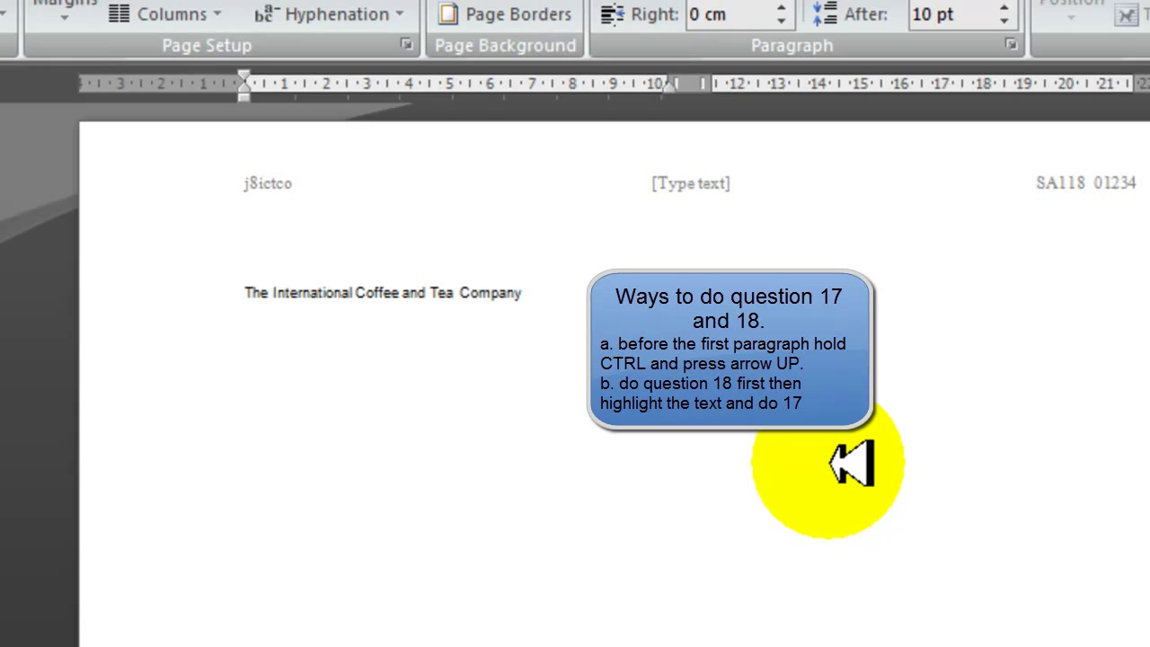
{"action": "key", "text": "alt+Tab"}
{"action": "key", "text": "alt+Tab"}
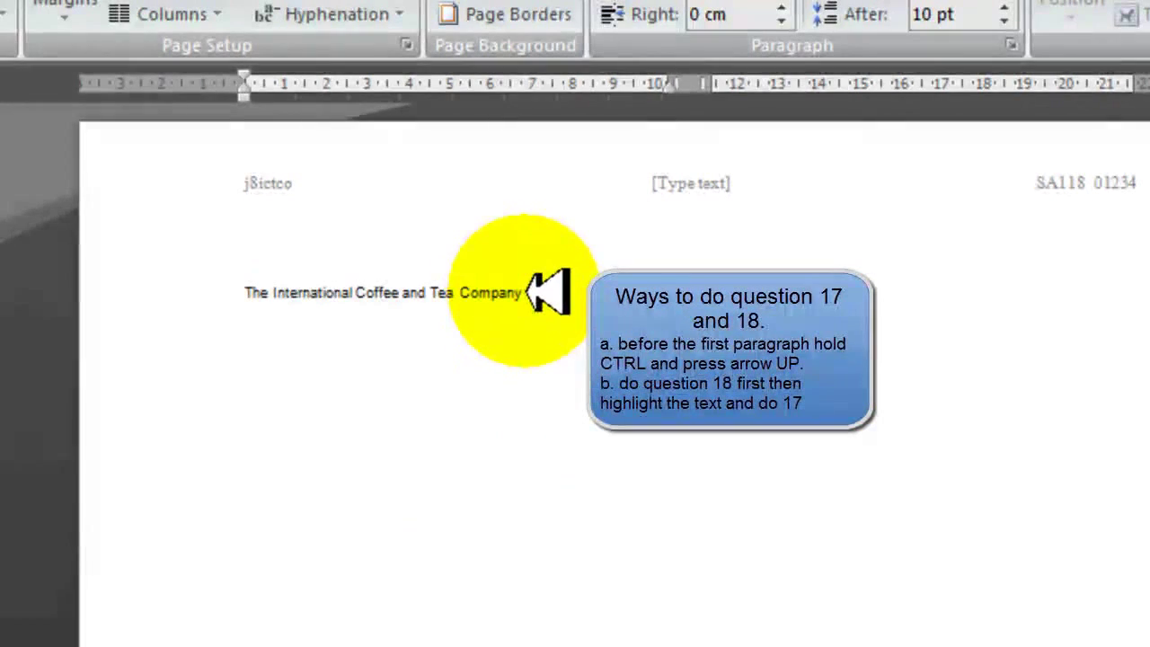
{"action": "left_click", "coordinate": [525, 292]}
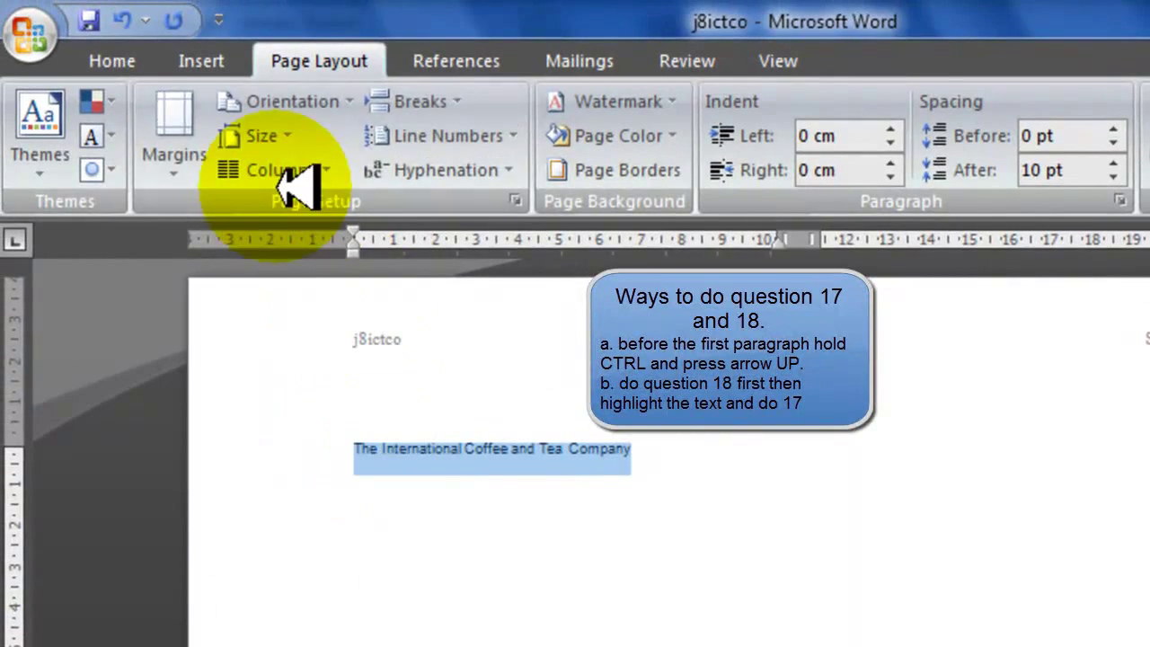
Step: Apply One column to the selected heading, then review tasks 19–21 in the question paper
{"action": "left_click", "coordinate": [272, 169]}
{"action": "left_click", "coordinate": [303, 225]}
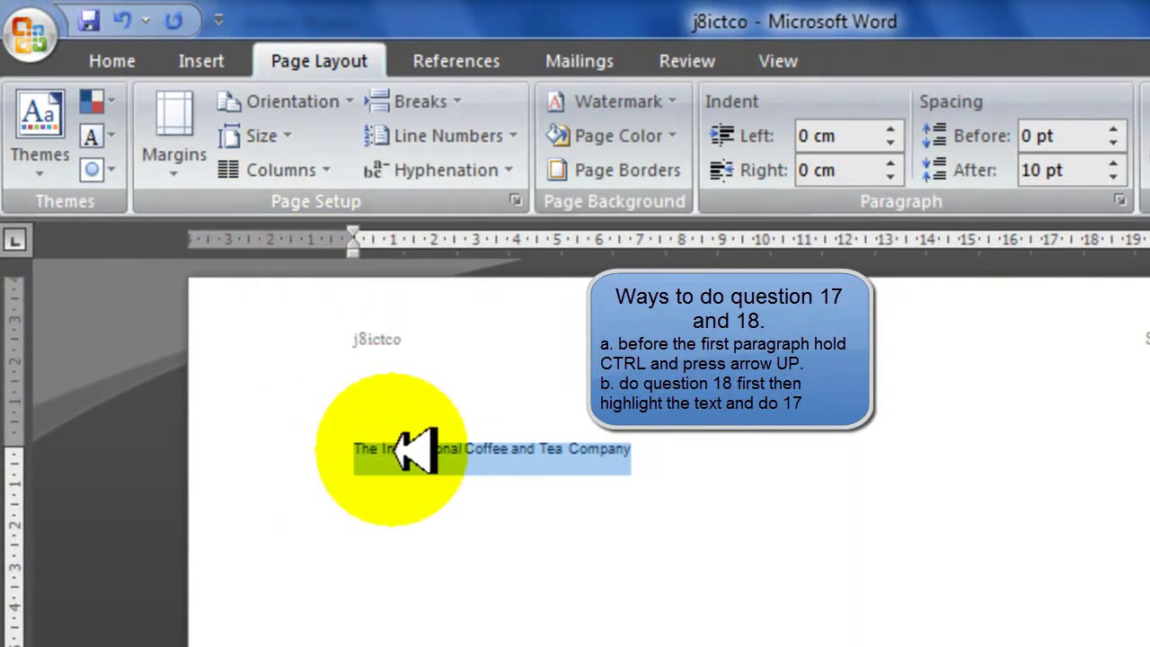
{"action": "left_click", "coordinate": [328, 169]}
{"action": "left_click", "coordinate": [305, 552]}
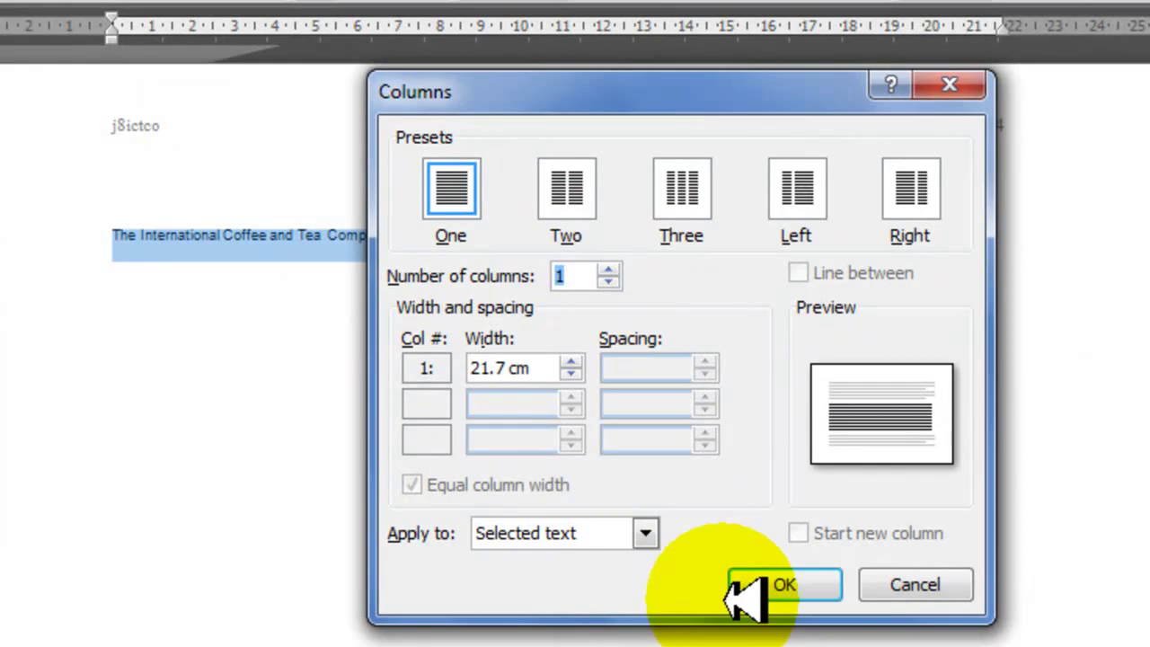
{"action": "left_click", "coordinate": [761, 593]}
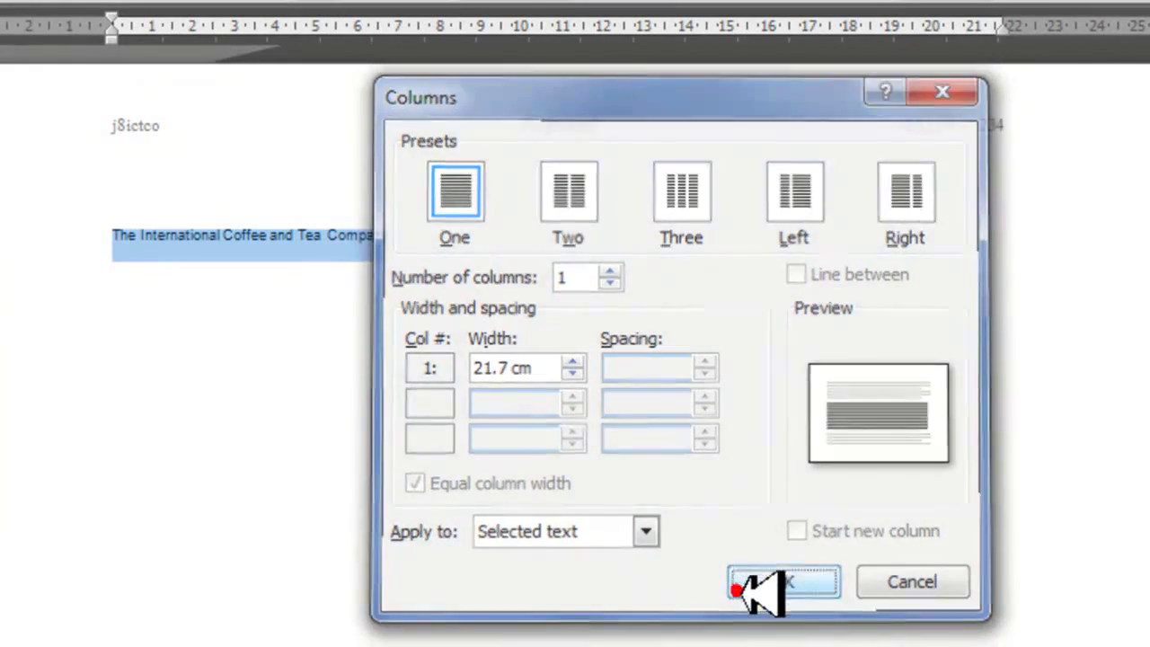
{"action": "key", "text": "alt+Tab"}
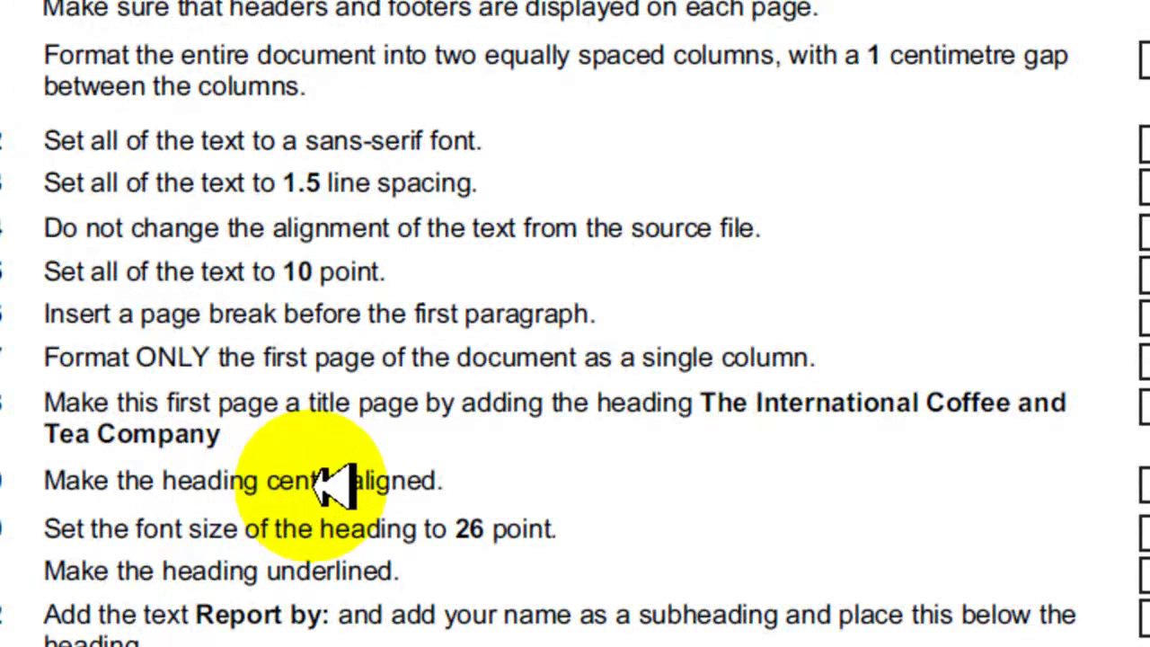
{"action": "left_click", "coordinate": [83, 482]}
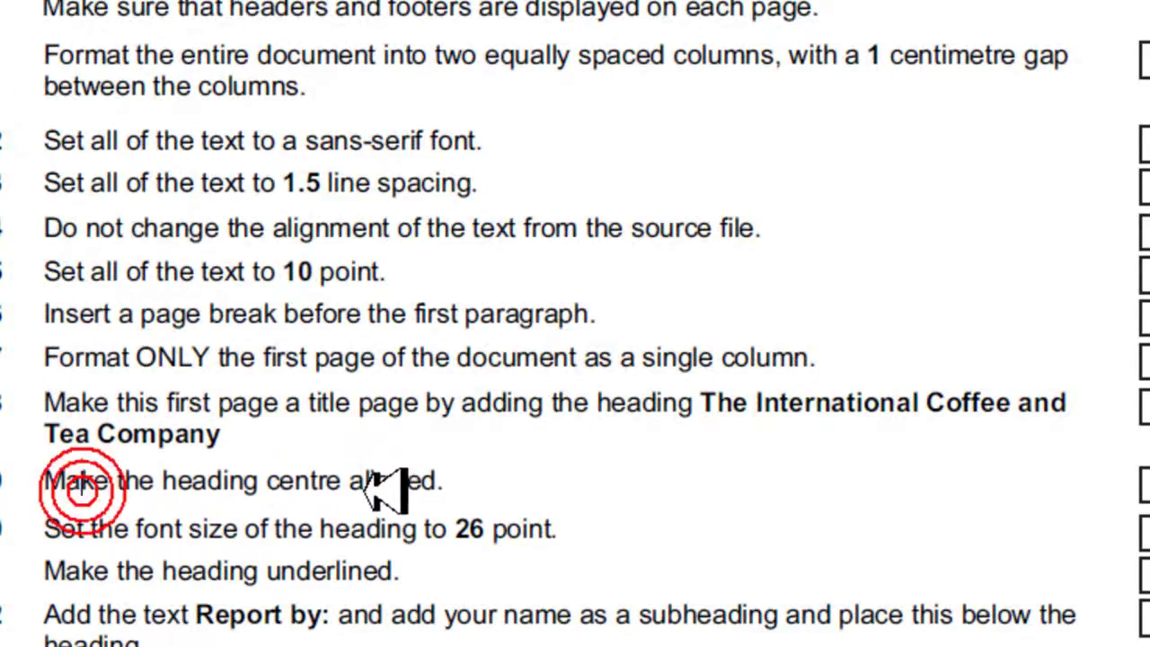
{"action": "left_click", "coordinate": [90, 528]}
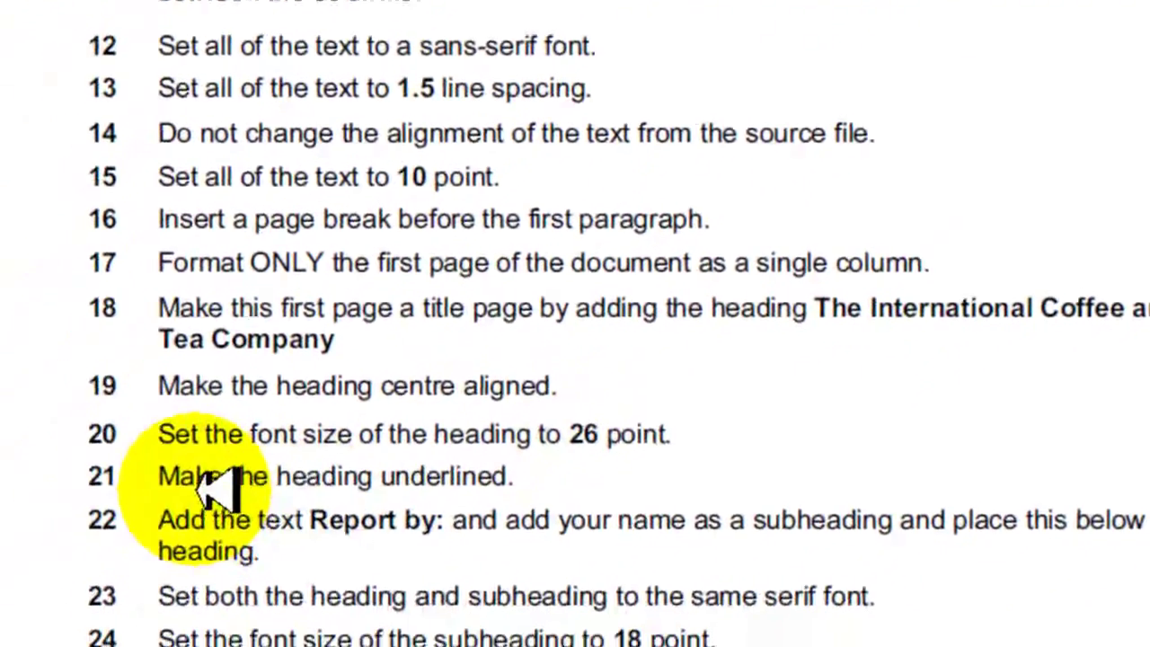
{"action": "left_click", "coordinate": [64, 571]}
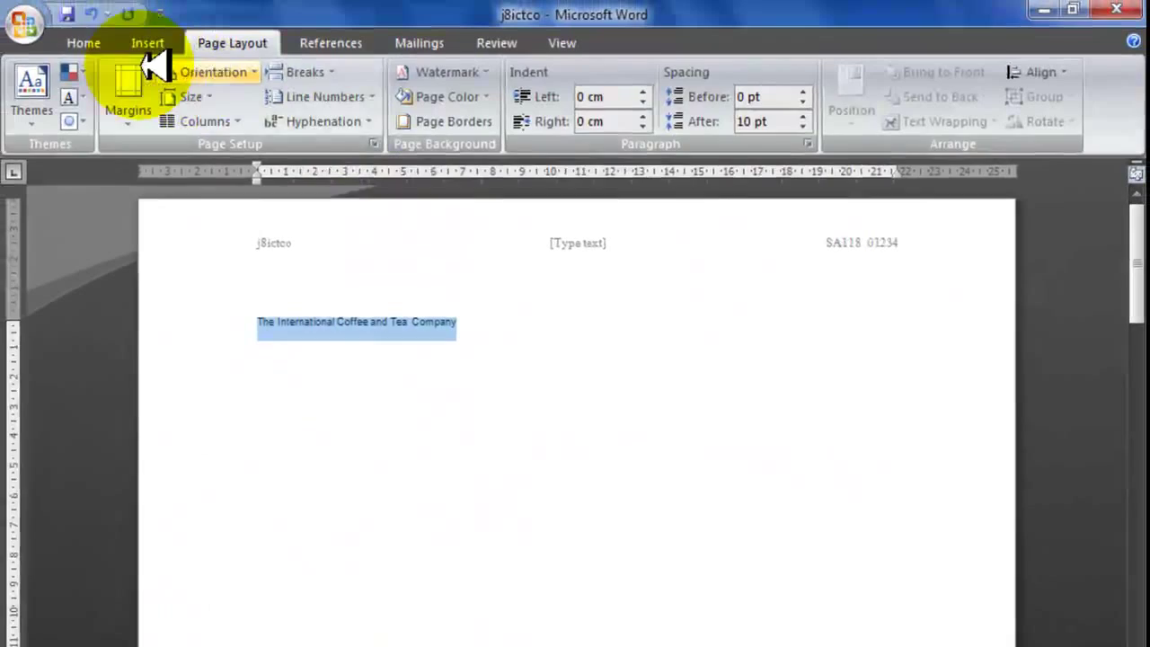
Step: Centre and underline the heading and set it to 26 point
{"action": "left_click", "coordinate": [90, 44]}
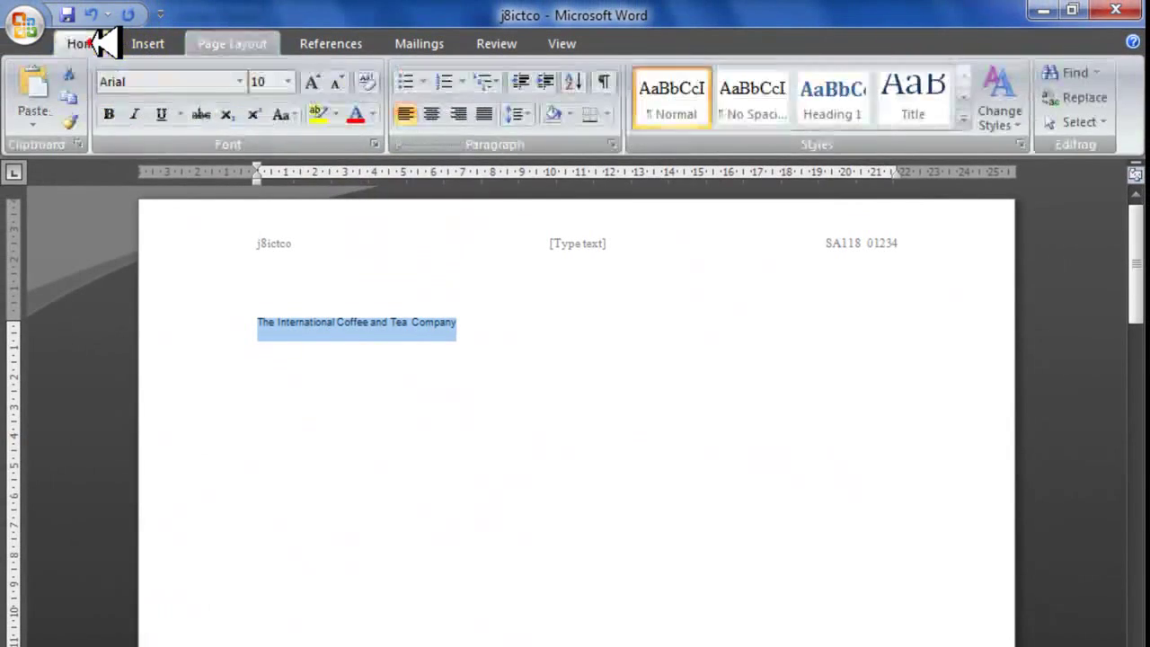
{"action": "left_click", "coordinate": [433, 114]}
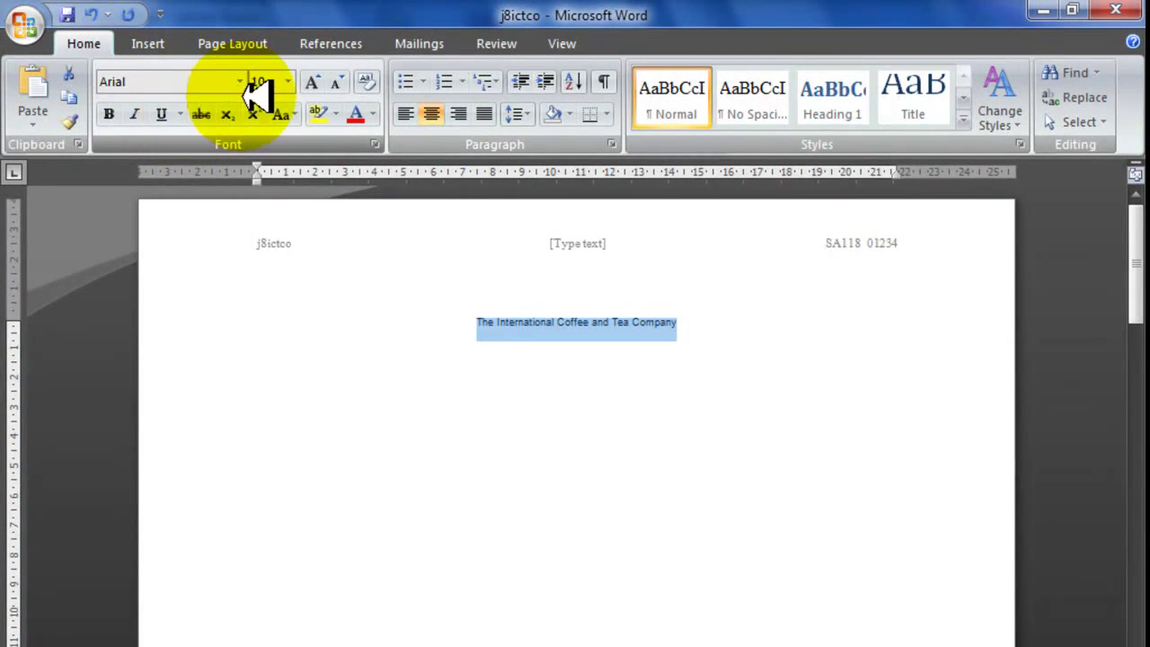
{"action": "left_click", "coordinate": [160, 114]}
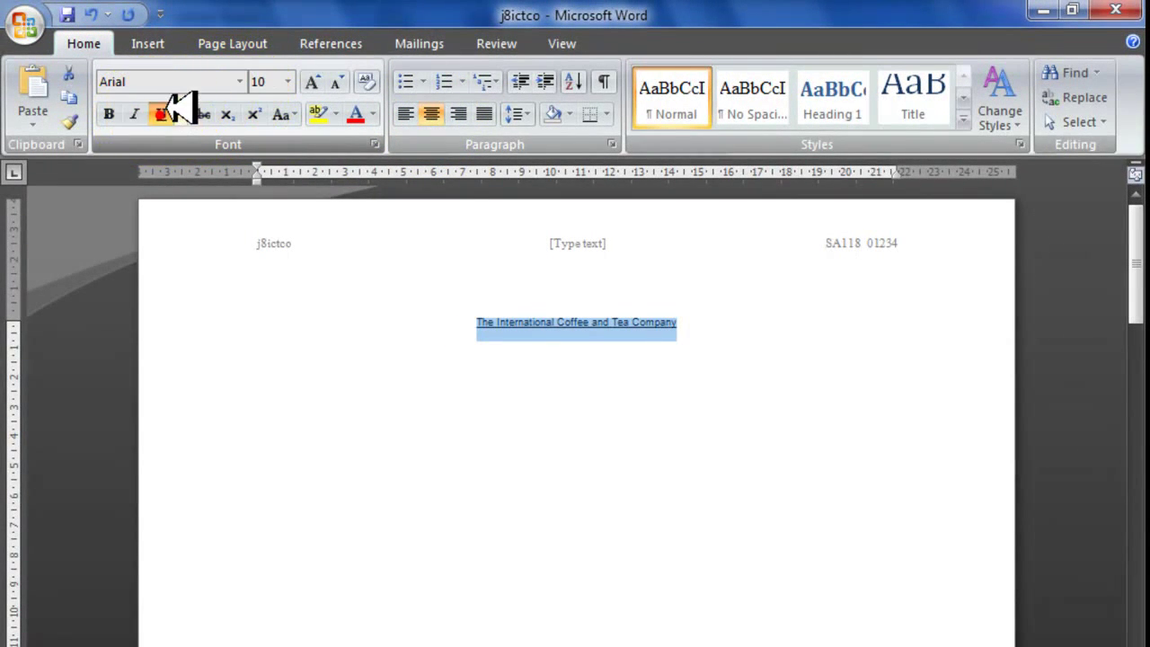
{"action": "left_click", "coordinate": [287, 82]}
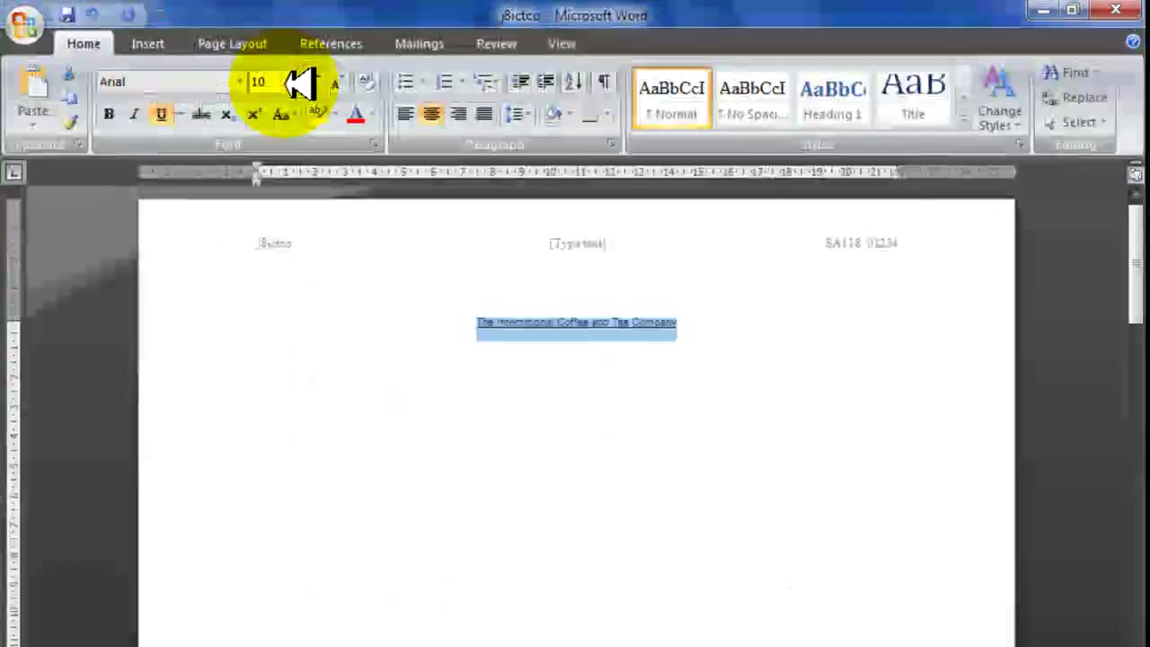
{"action": "left_click", "coordinate": [287, 82]}
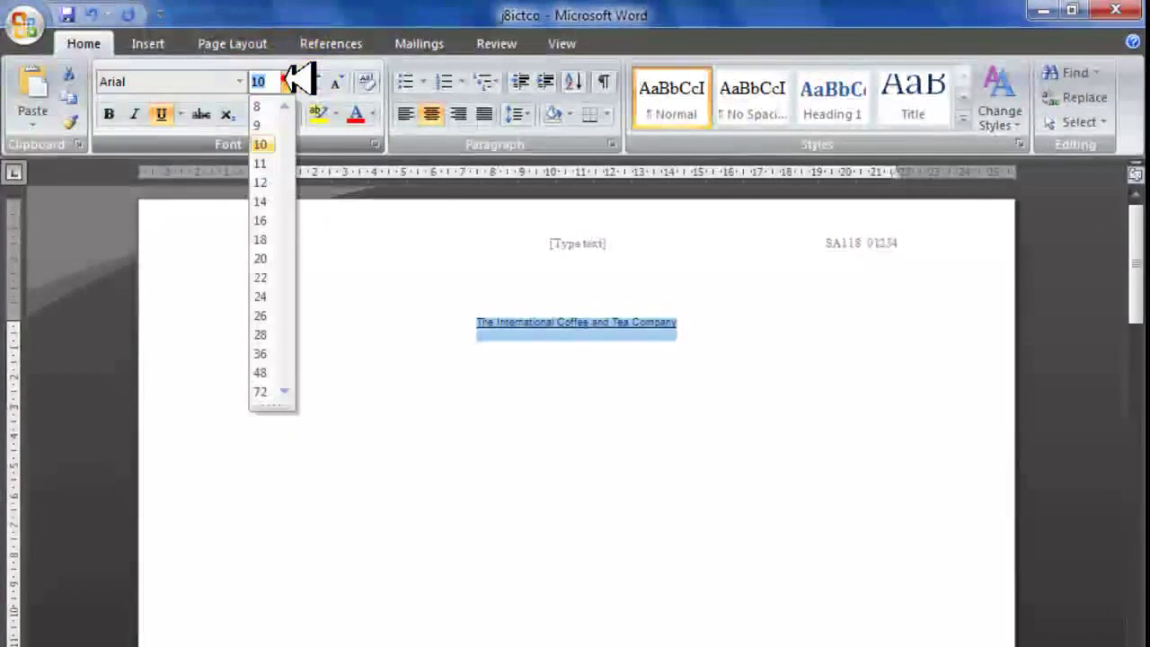
{"action": "left_click", "coordinate": [261, 314]}
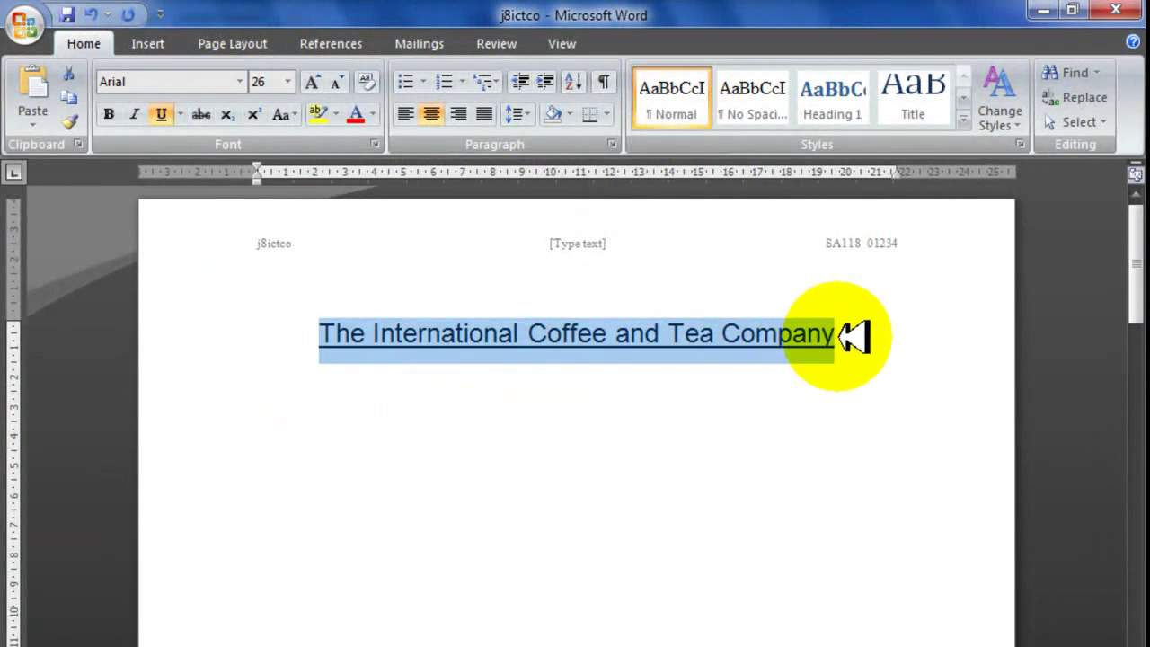
Step: Add a 'Report by:' line with the author's name below the heading, then select both lines
{"action": "left_click", "coordinate": [849, 333]}
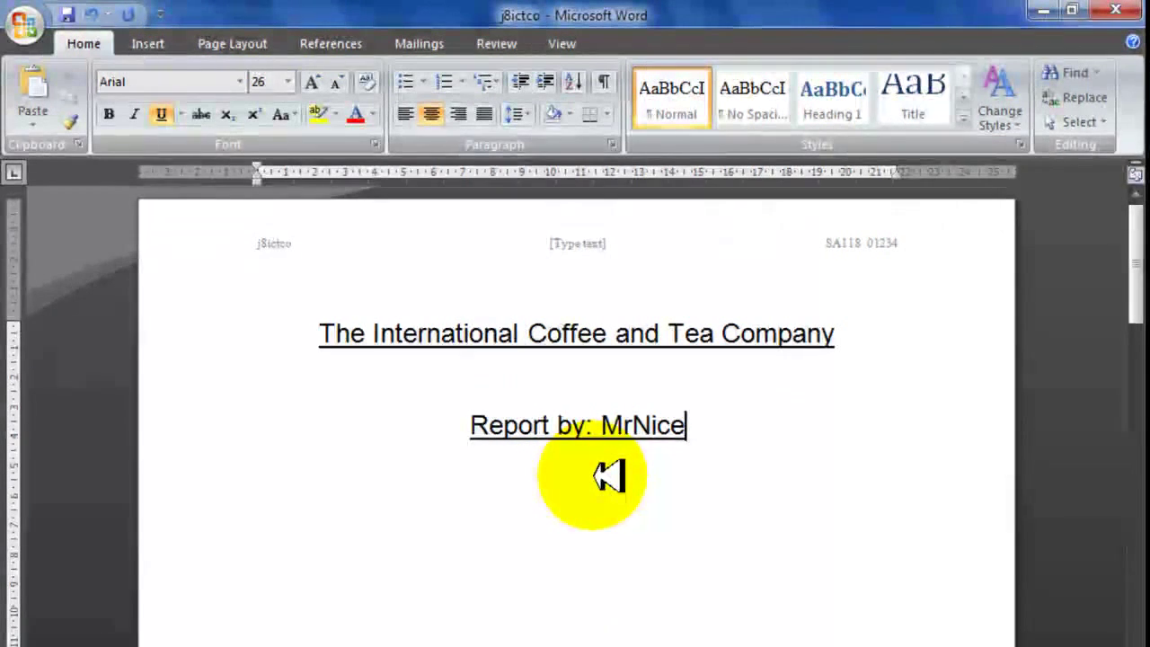
{"action": "type", "text": "Guy-ICT"}
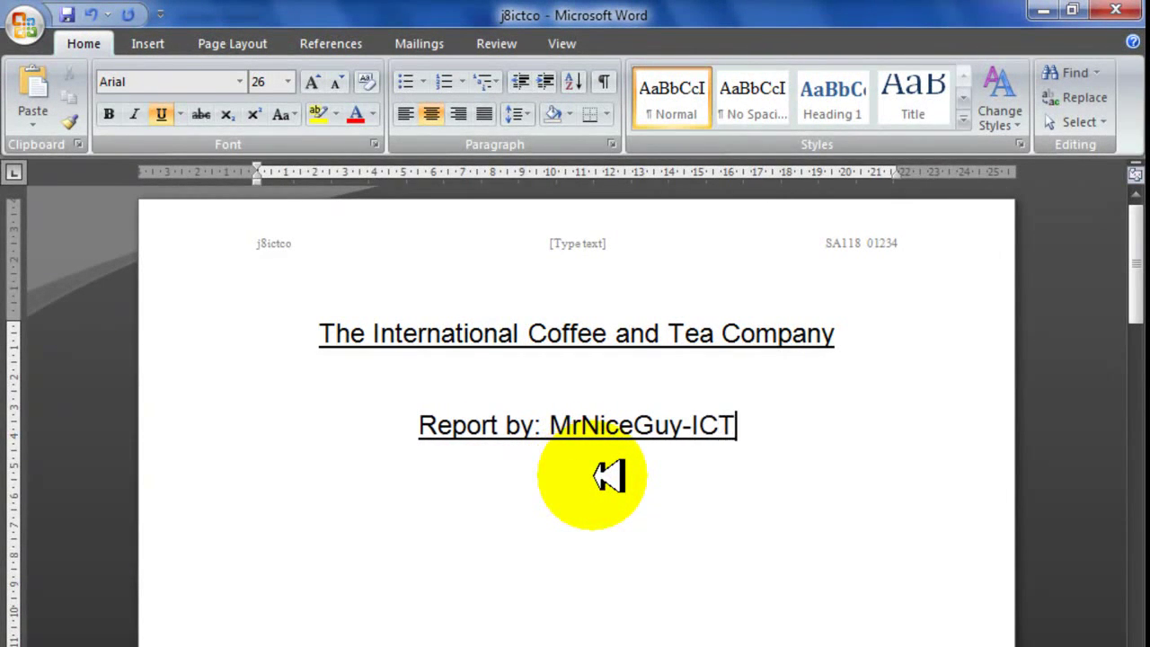
{"action": "key", "text": "alt+Tab"}
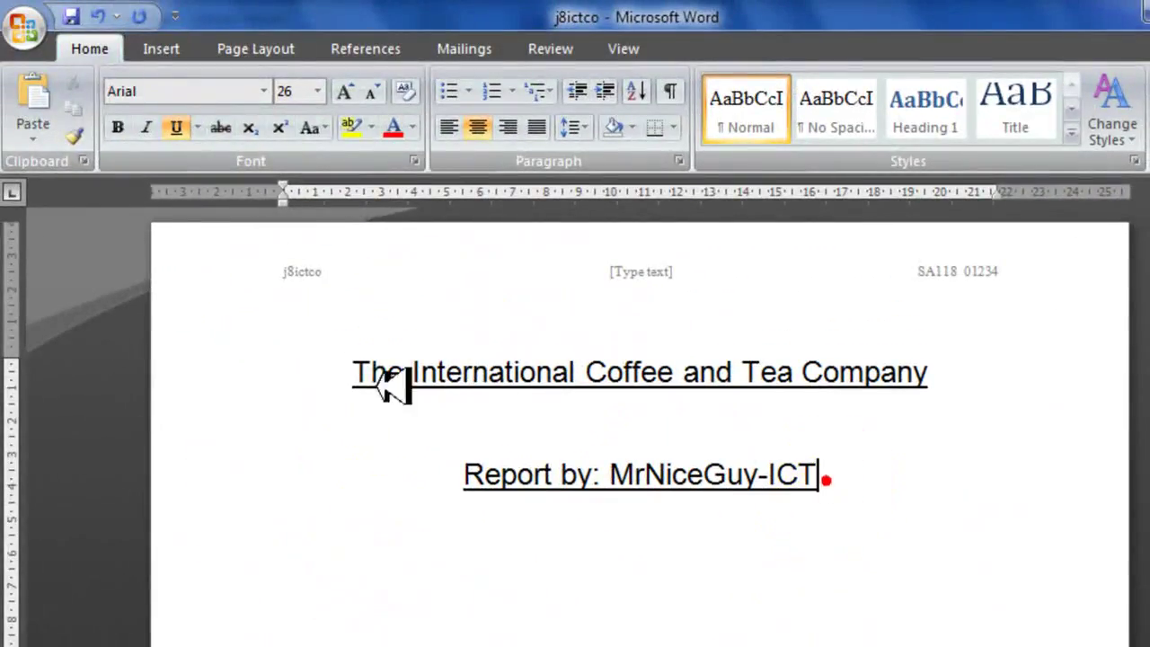
{"action": "left_click", "coordinate": [352, 372]}
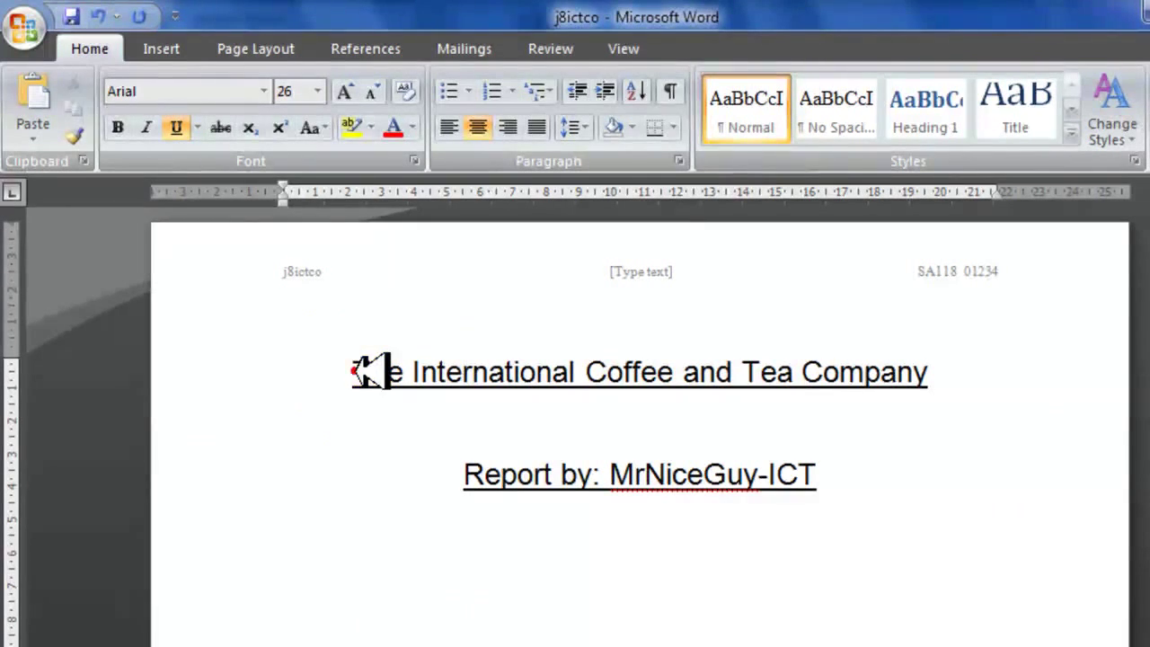
{"action": "key", "text": "shift+Down"}
{"action": "key", "text": "shift+Down"}
{"action": "key", "text": "shift+Down"}
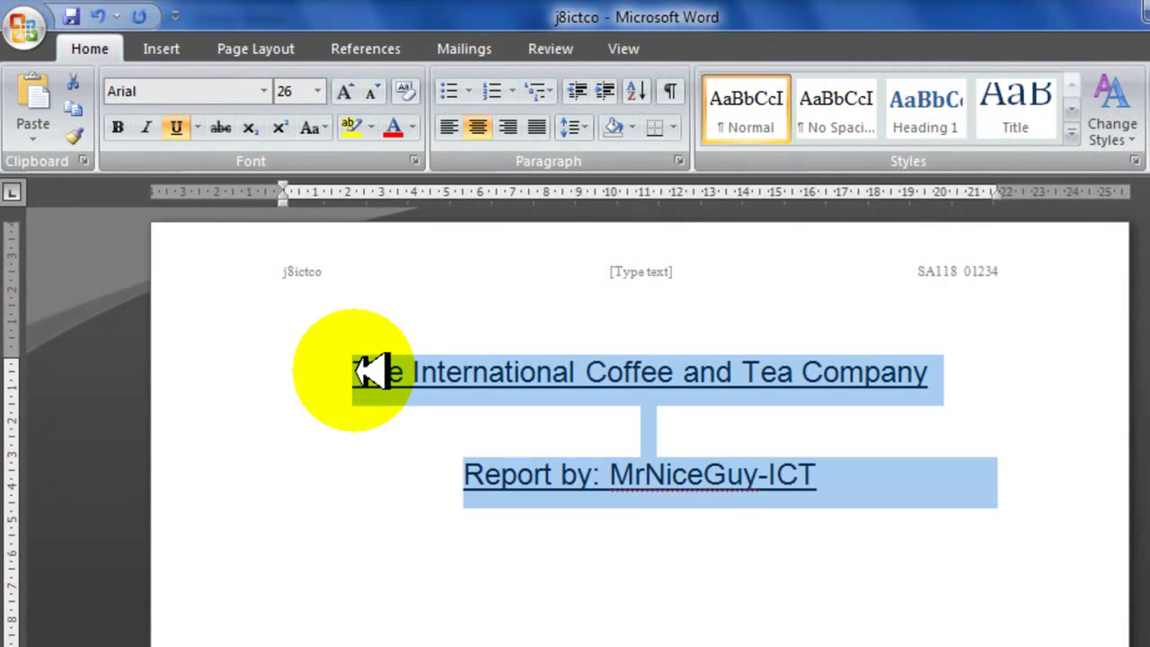
{"action": "left_click", "coordinate": [263, 91]}
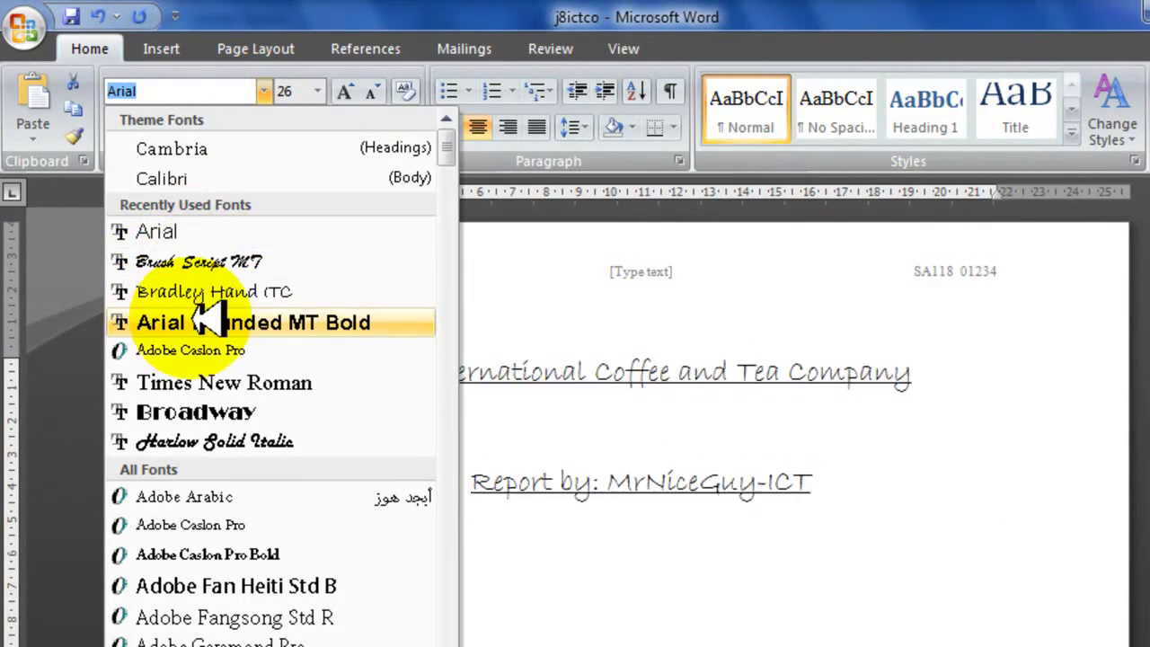
{"action": "left_click", "coordinate": [201, 381]}
{"action": "key", "text": "alt+Tab"}
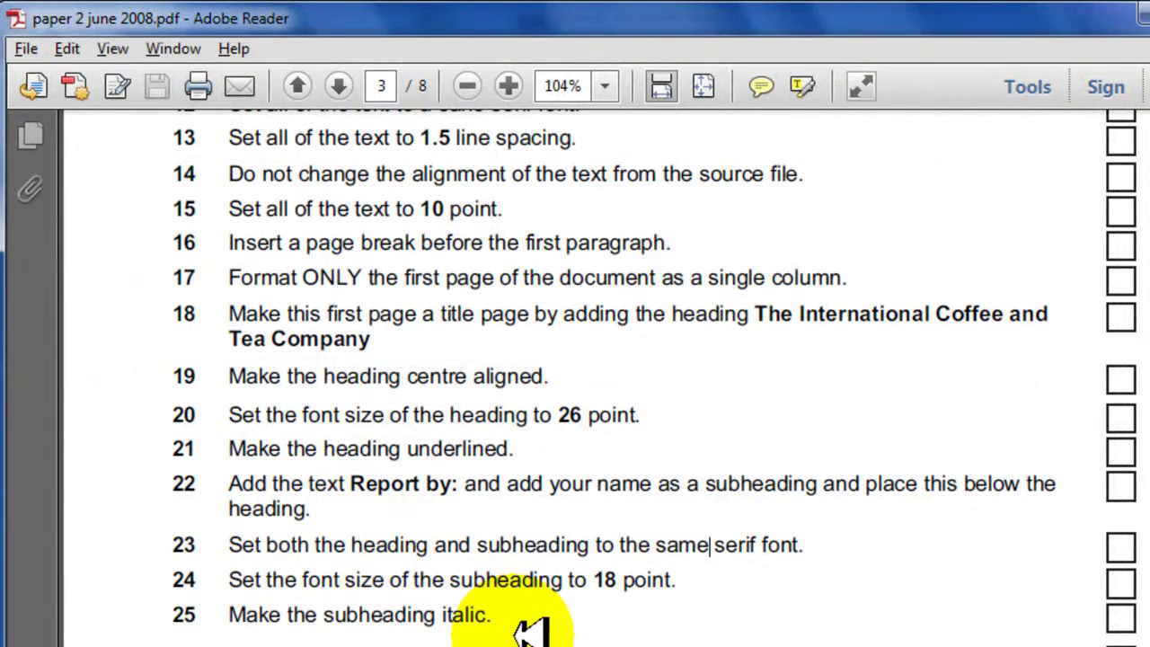
{"action": "key", "text": "alt+Tab"}
{"action": "left_click", "coordinate": [475, 480]}
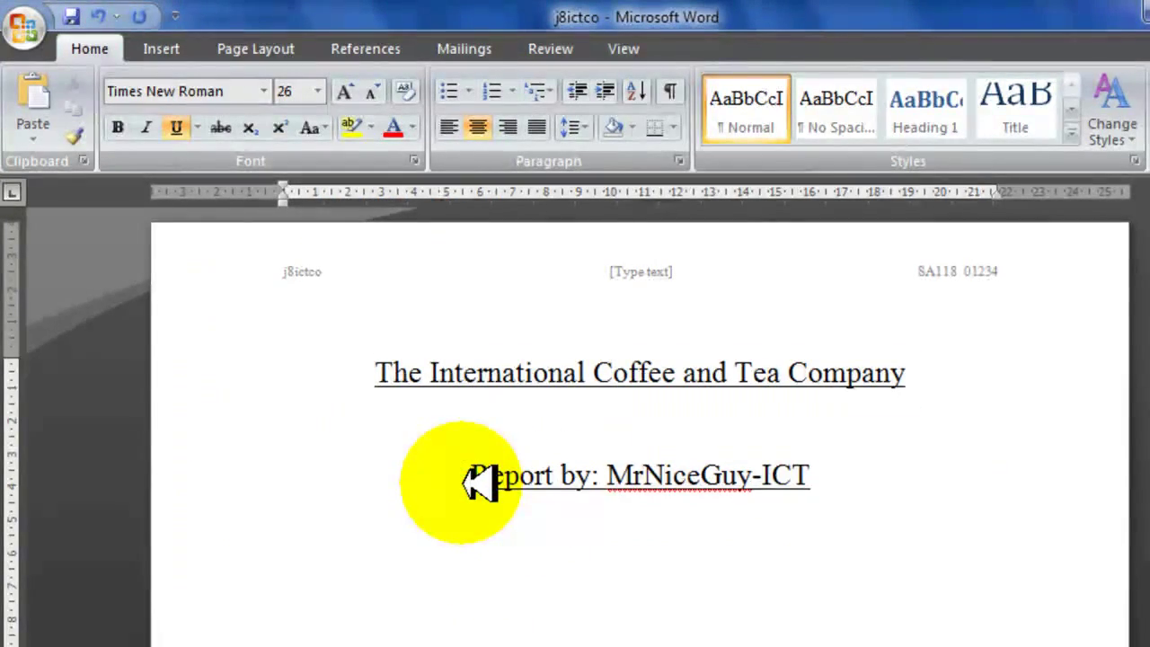
{"action": "left_click_drag", "start_coordinate": [479, 482], "coordinate": [487, 521]}
{"action": "left_click", "coordinate": [328, 628]}
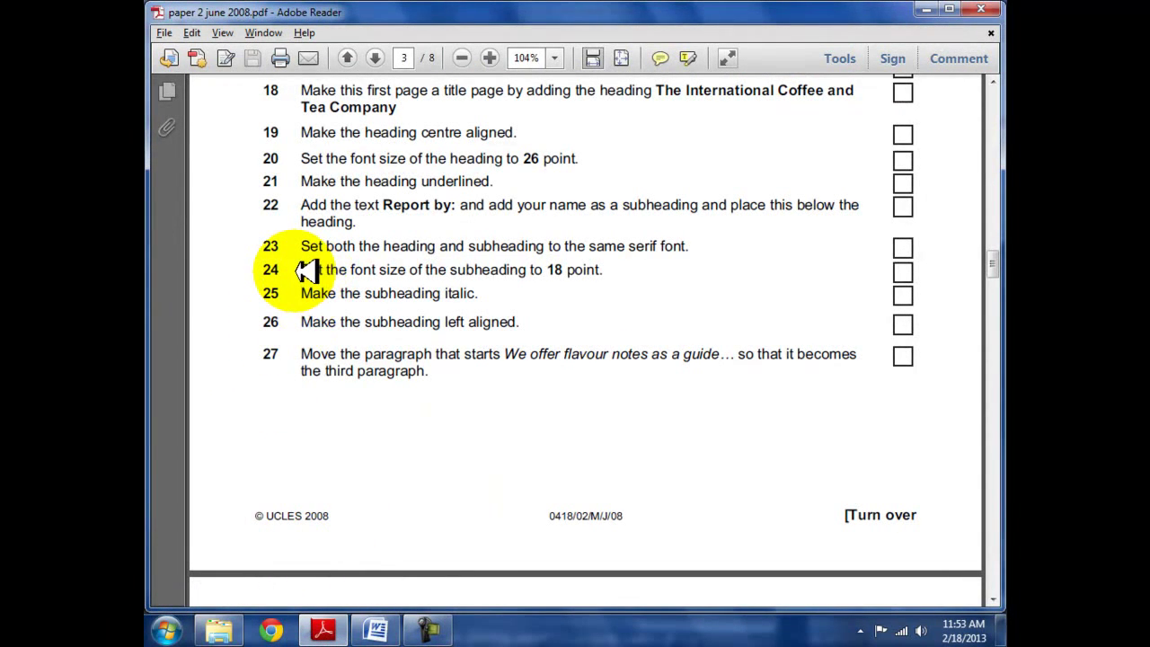
Step: Format the 'Report by' subheading as 18 point, italic and left aligned
{"action": "left_click", "coordinate": [375, 629]}
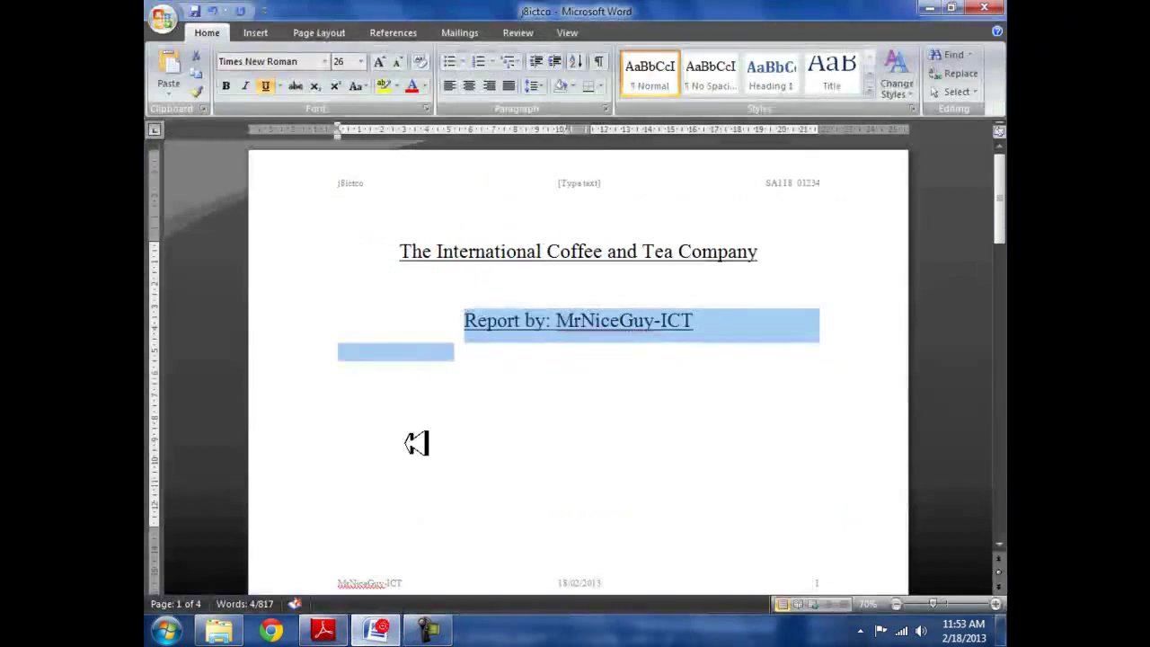
{"action": "left_click", "coordinate": [449, 351]}
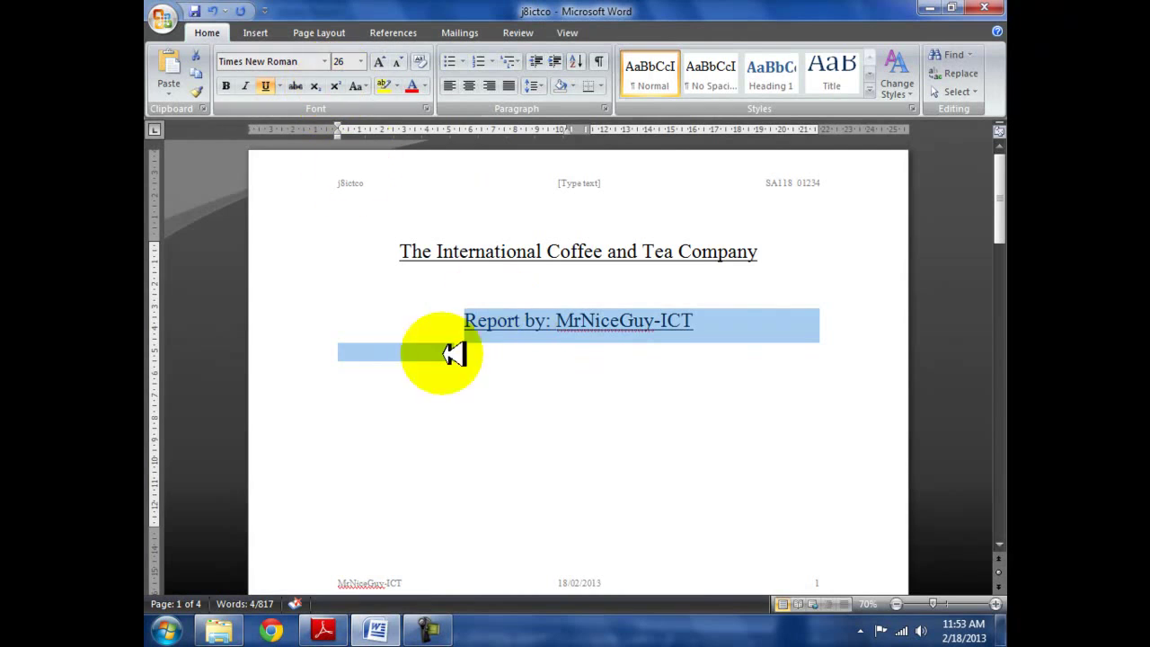
{"action": "left_click", "coordinate": [462, 318]}
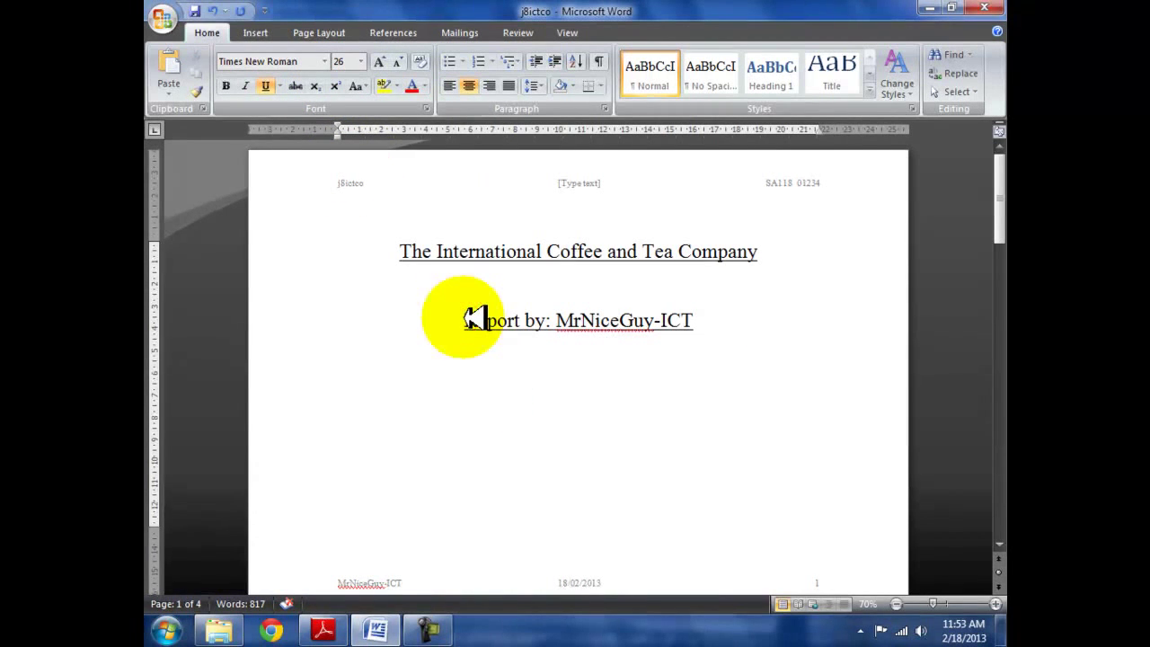
{"action": "key", "text": "shift+Down"}
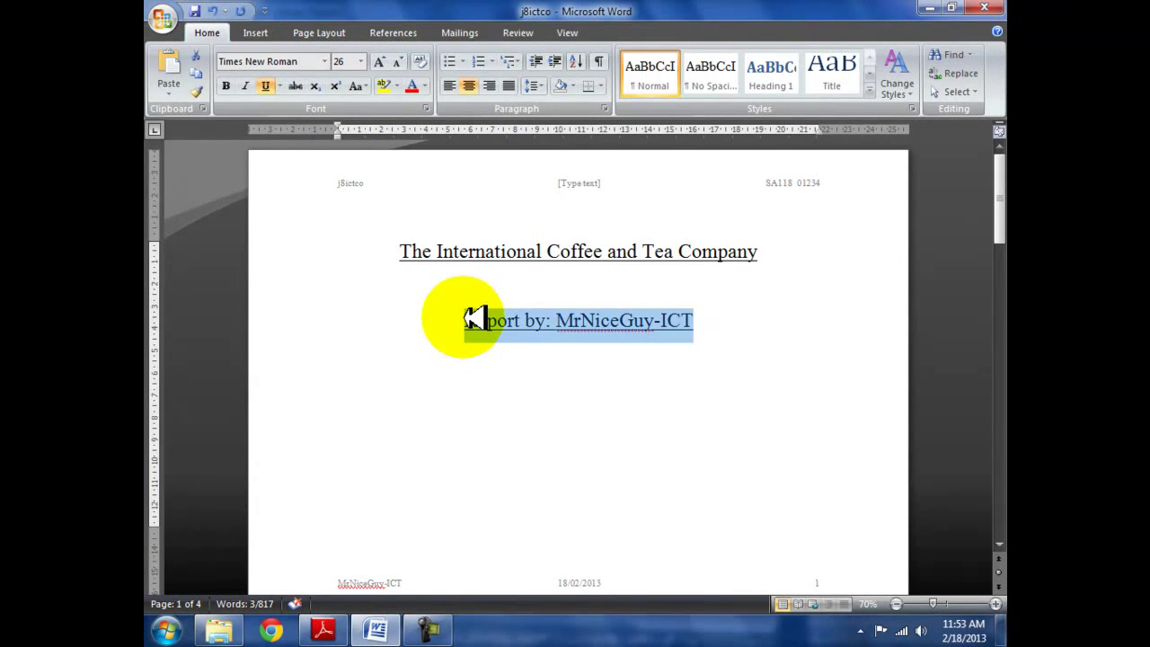
{"action": "left_click", "coordinate": [360, 61]}
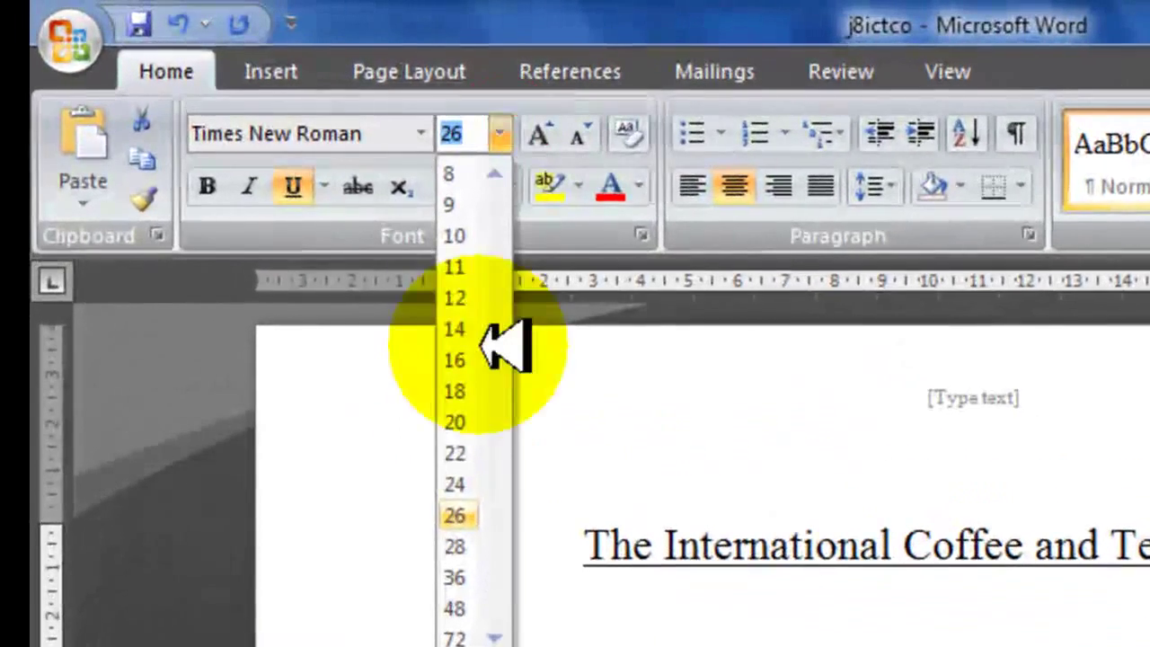
{"action": "left_click", "coordinate": [475, 389]}
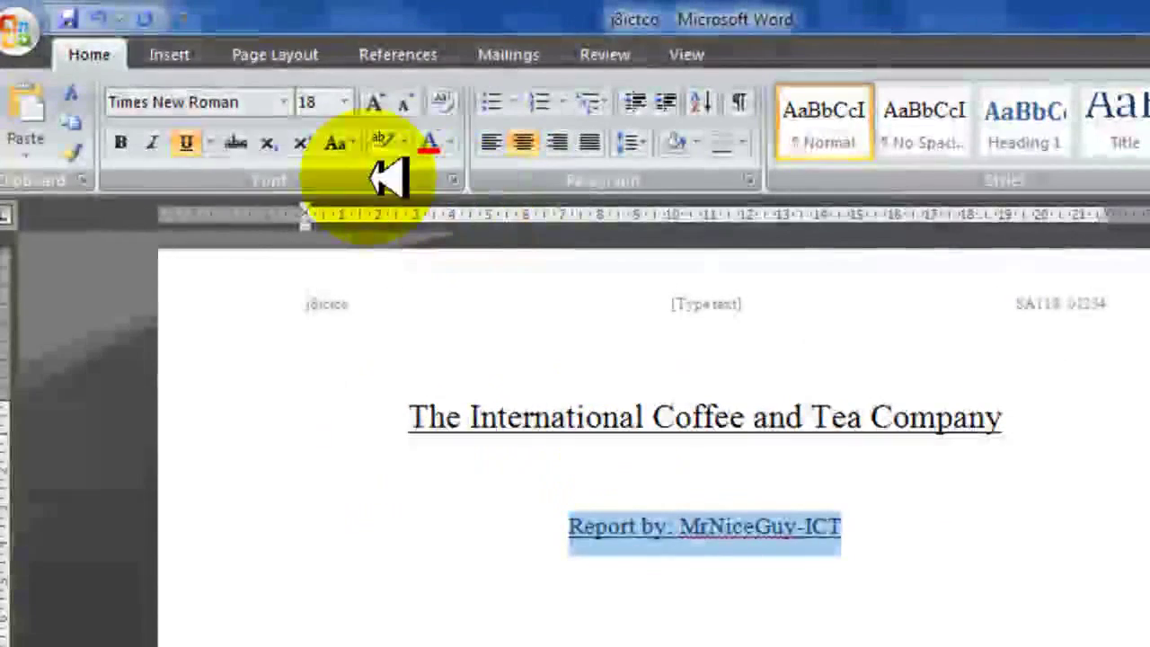
{"action": "left_click", "coordinate": [184, 142]}
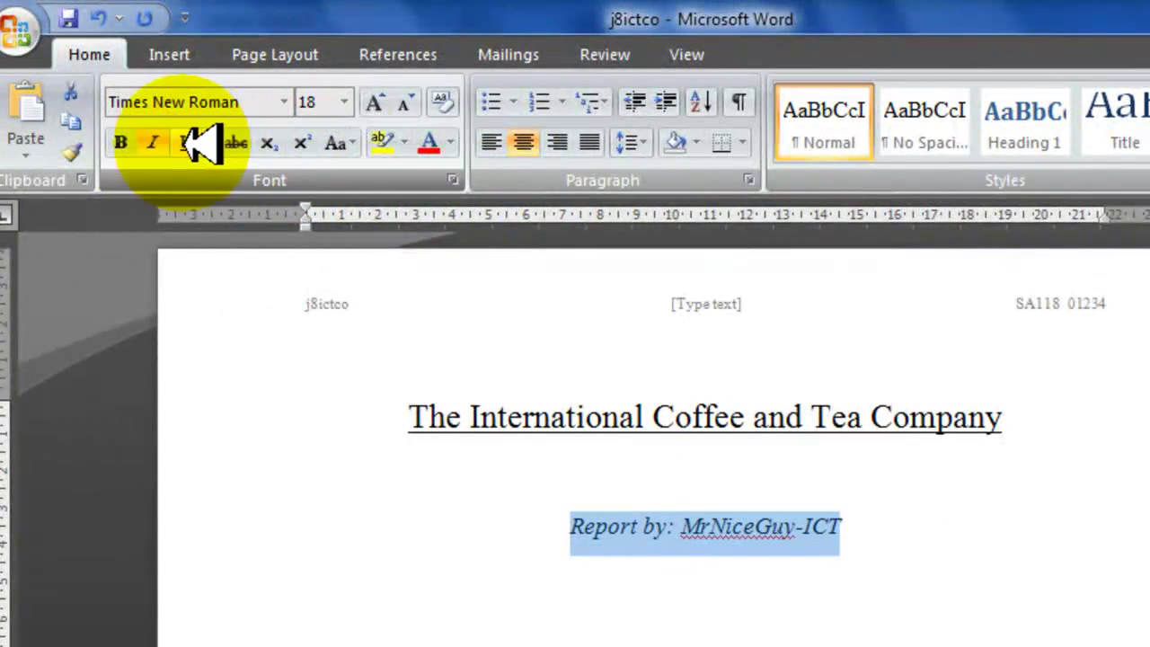
{"action": "left_click", "coordinate": [494, 142]}
Step: Check the exam paper for which paragraph must be moved next
{"action": "key", "text": "alt+Tab"}
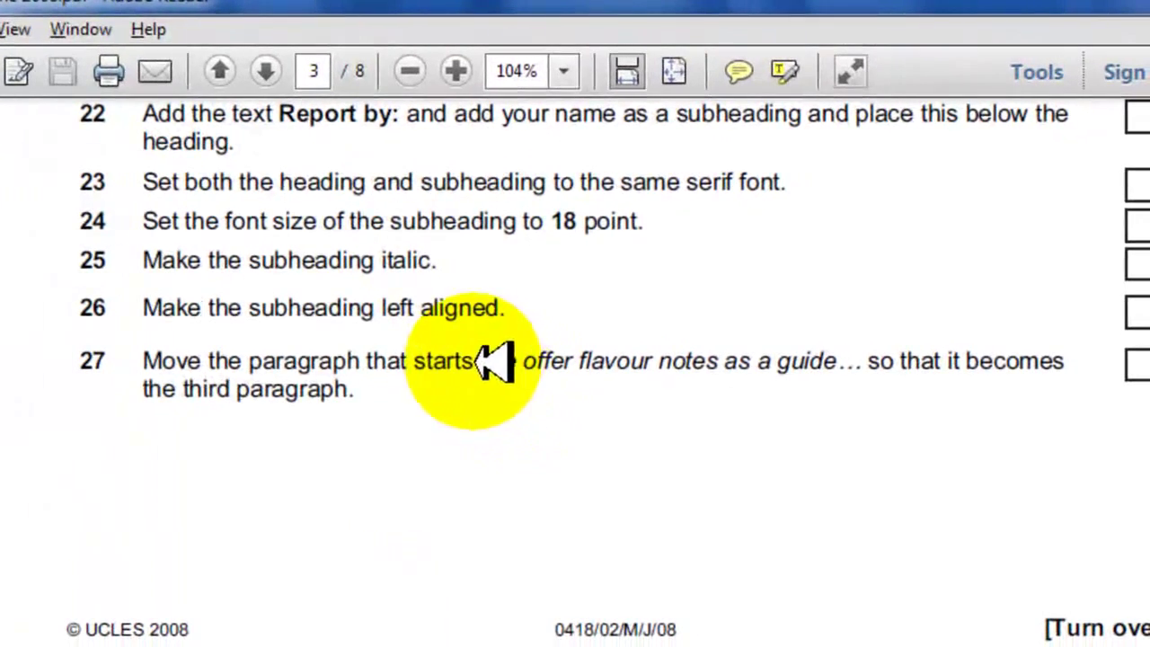
{"action": "left_click", "coordinate": [192, 361]}
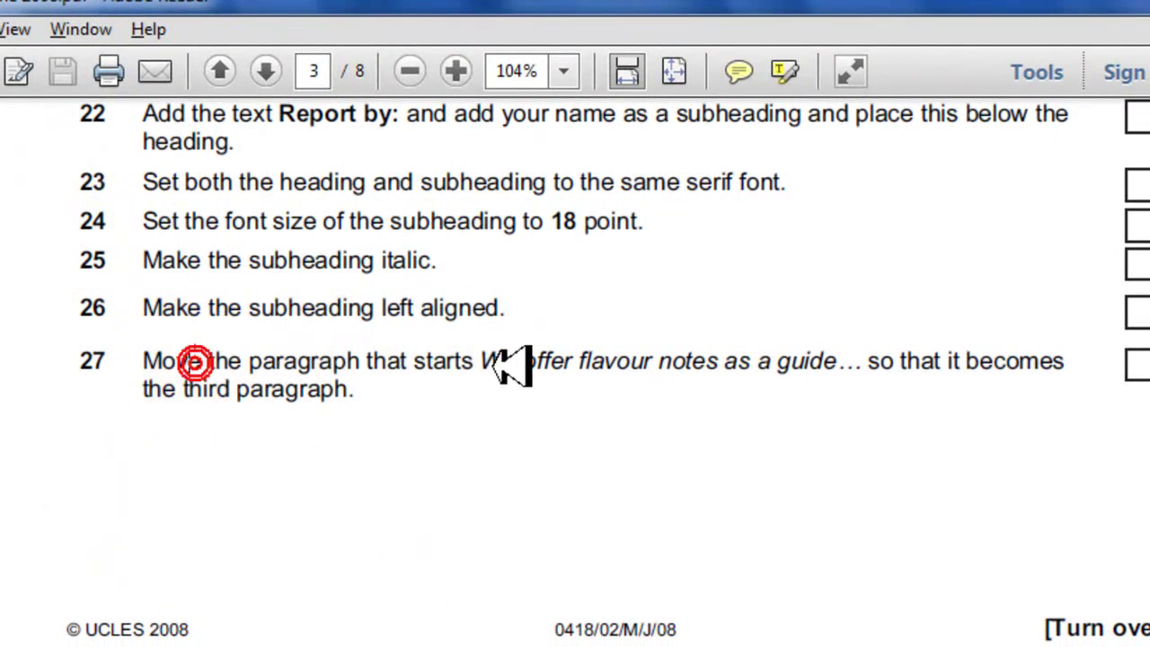
{"action": "left_click", "coordinate": [488, 359]}
Step: Use Find to search for 'we offer' and bring the 'We offer flavour notes' paragraph into view
{"action": "key", "text": "alt+Tab"}
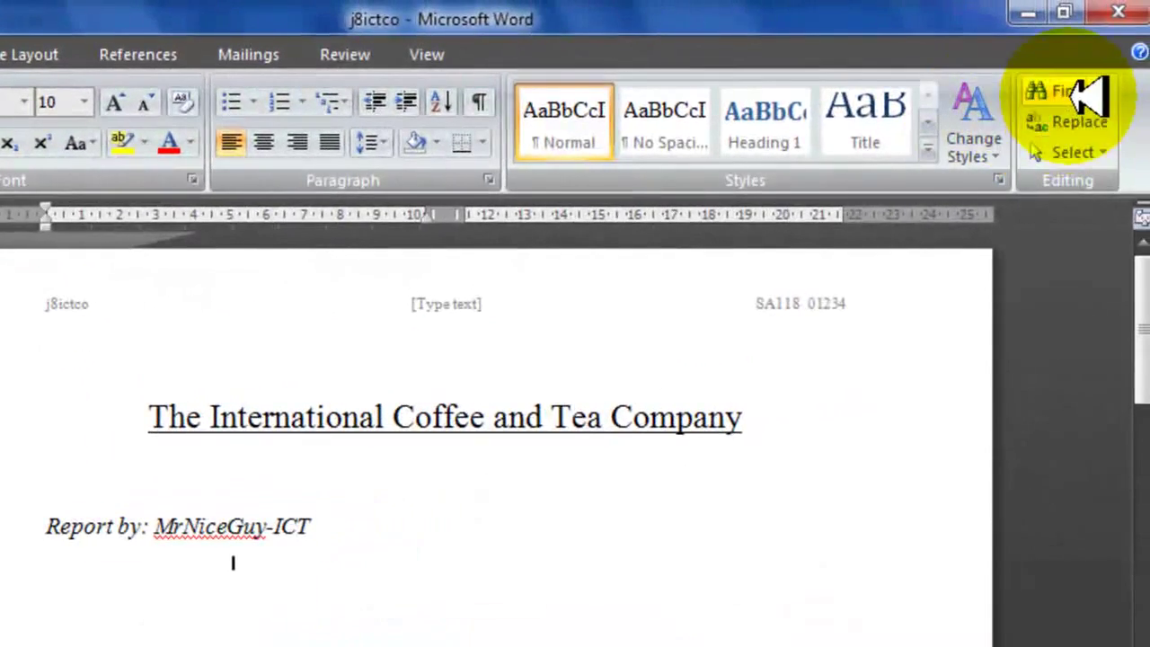
{"action": "left_click", "coordinate": [1087, 92]}
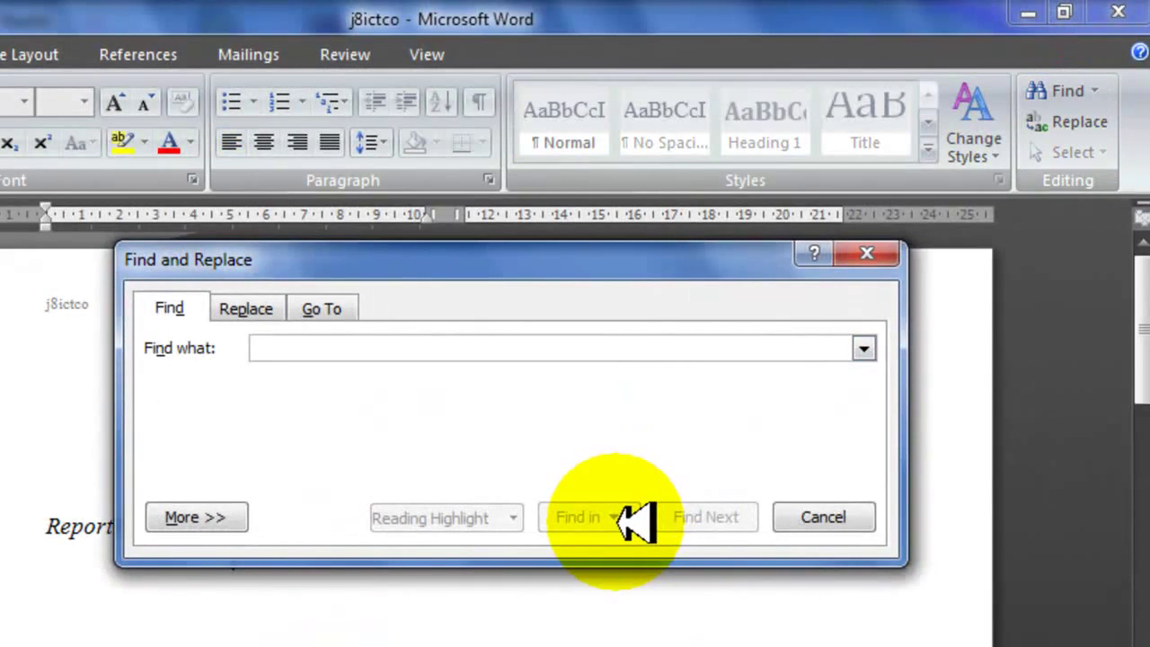
{"action": "type", "text": "the"}
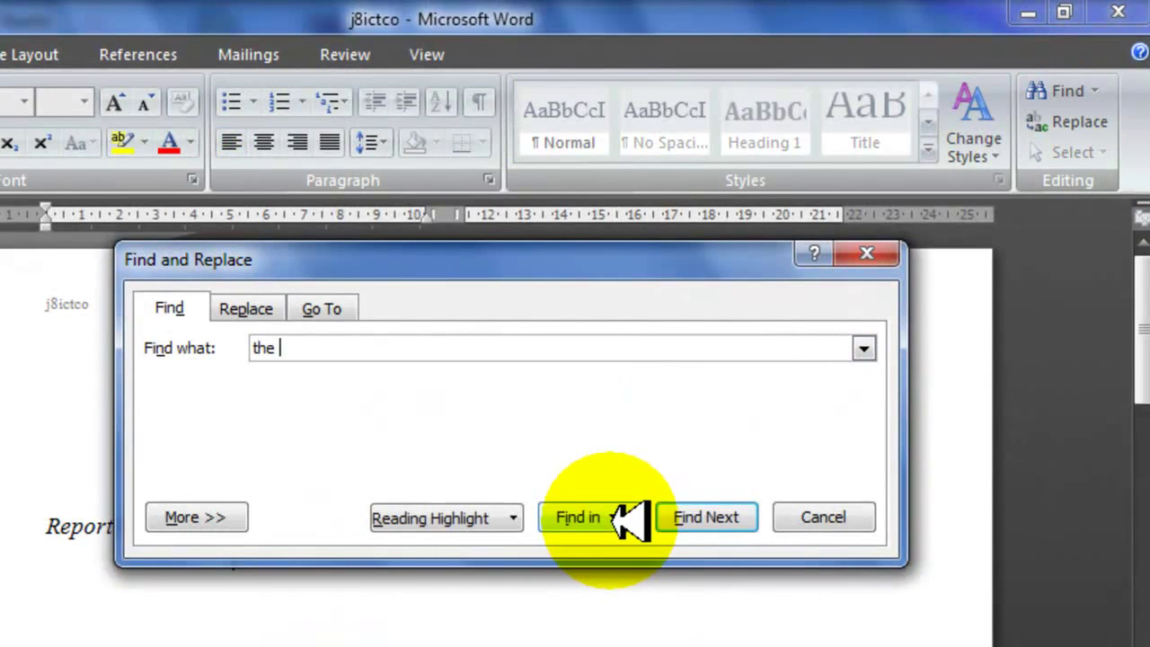
{"action": "key", "text": "alt+Tab"}
{"action": "key", "text": "alt+Tab"}
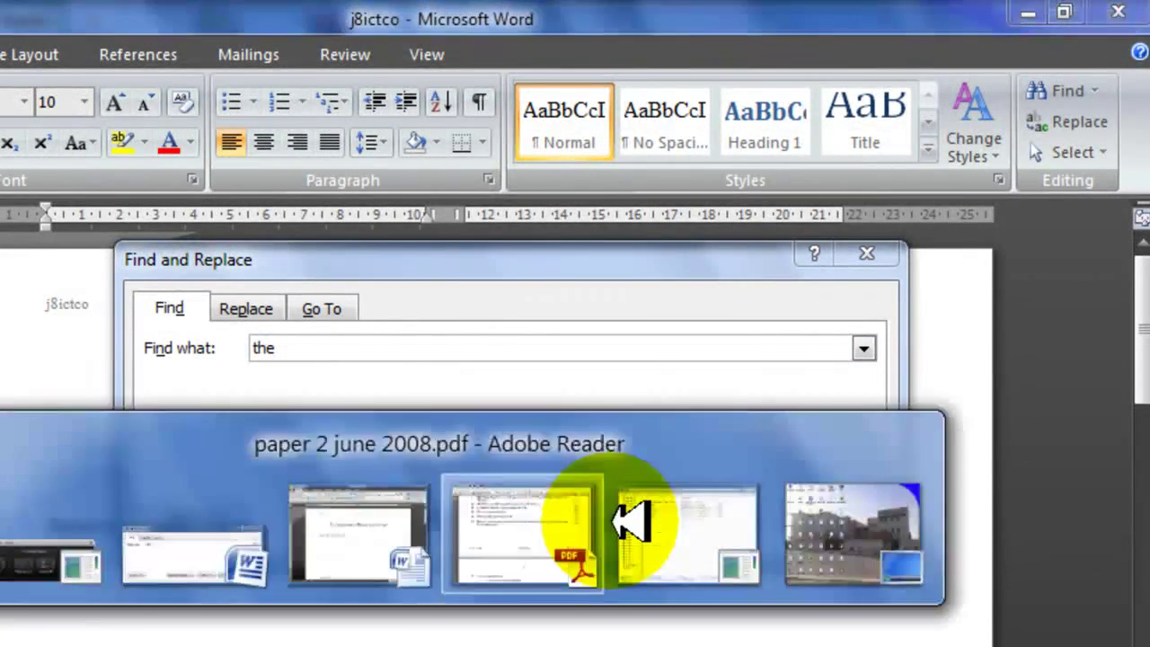
{"action": "key", "text": "alt+Tab"}
{"action": "type", "text": "w"}
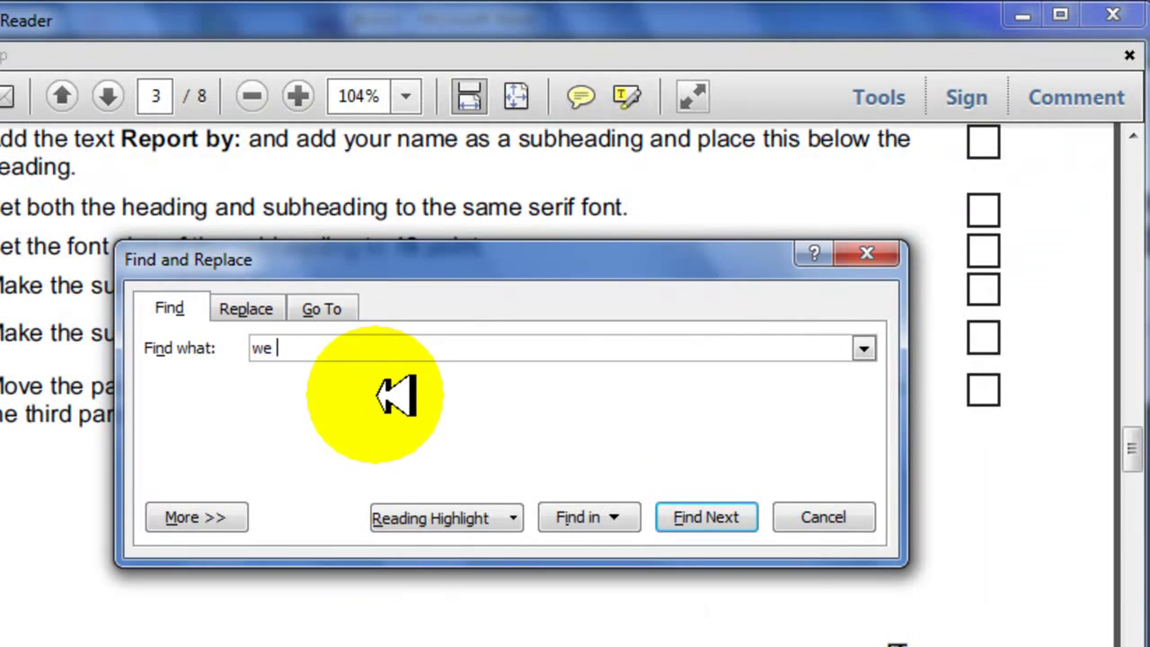
{"action": "key", "text": "BackSpace"}
{"action": "key", "text": "BackSpace"}
{"action": "key", "text": "BackSpace"}
{"action": "type", "text": "offer"}
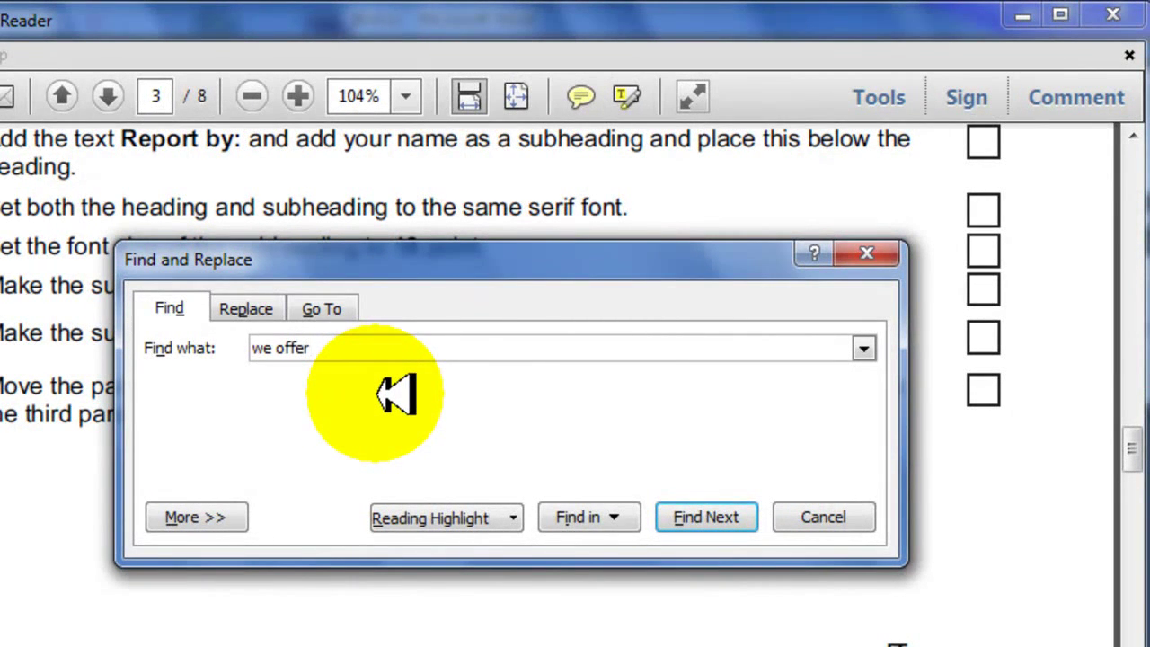
{"action": "left_click", "coordinate": [702, 527]}
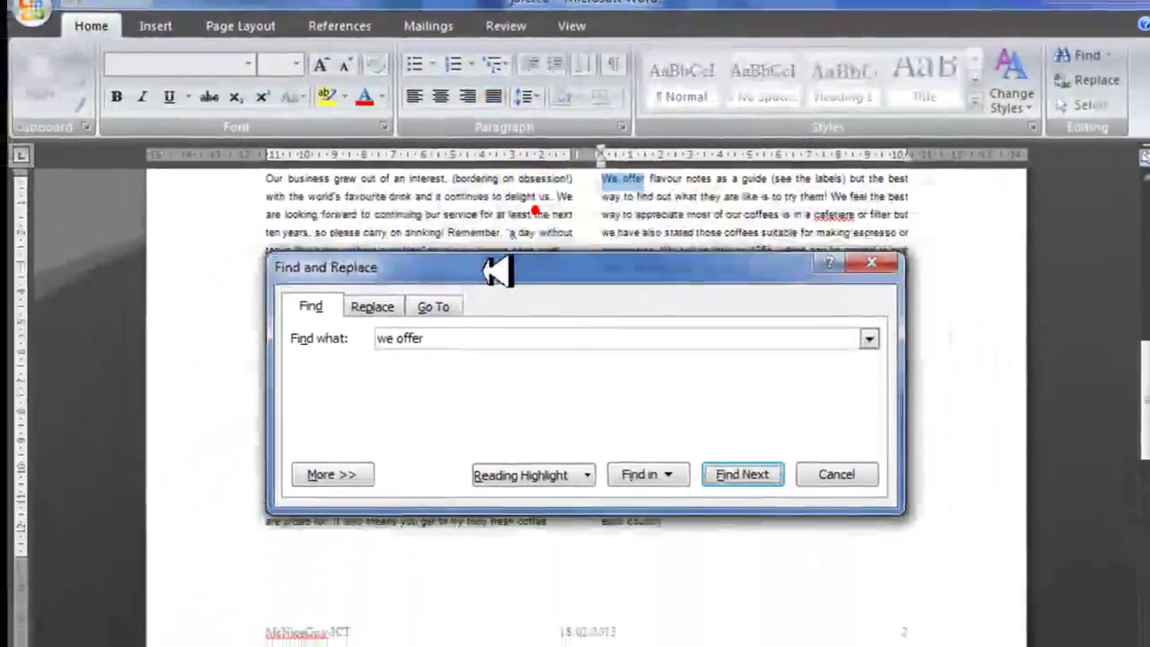
{"action": "left_click", "coordinate": [878, 260]}
{"action": "scroll", "coordinate": [777, 508], "scroll_direction": "down", "scroll_amount": 3}
{"action": "scroll", "coordinate": [673, 506], "scroll_direction": "down", "scroll_amount": 7}
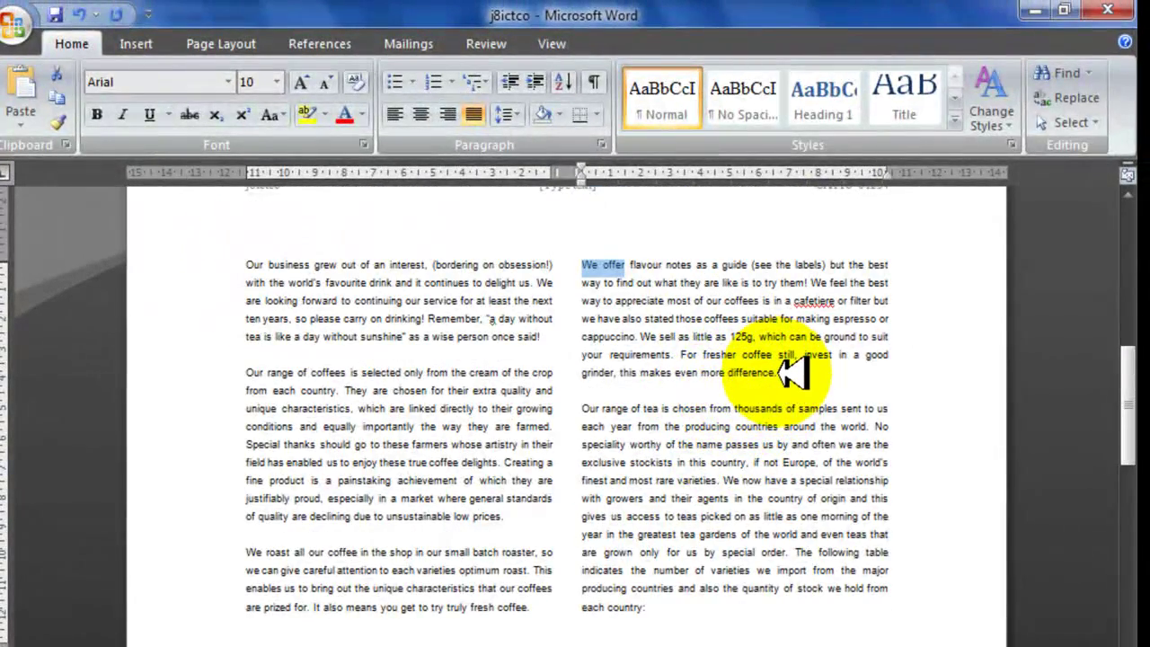
Step: Cut the 'We offer flavour notes' paragraph
{"action": "left_click", "coordinate": [784, 374]}
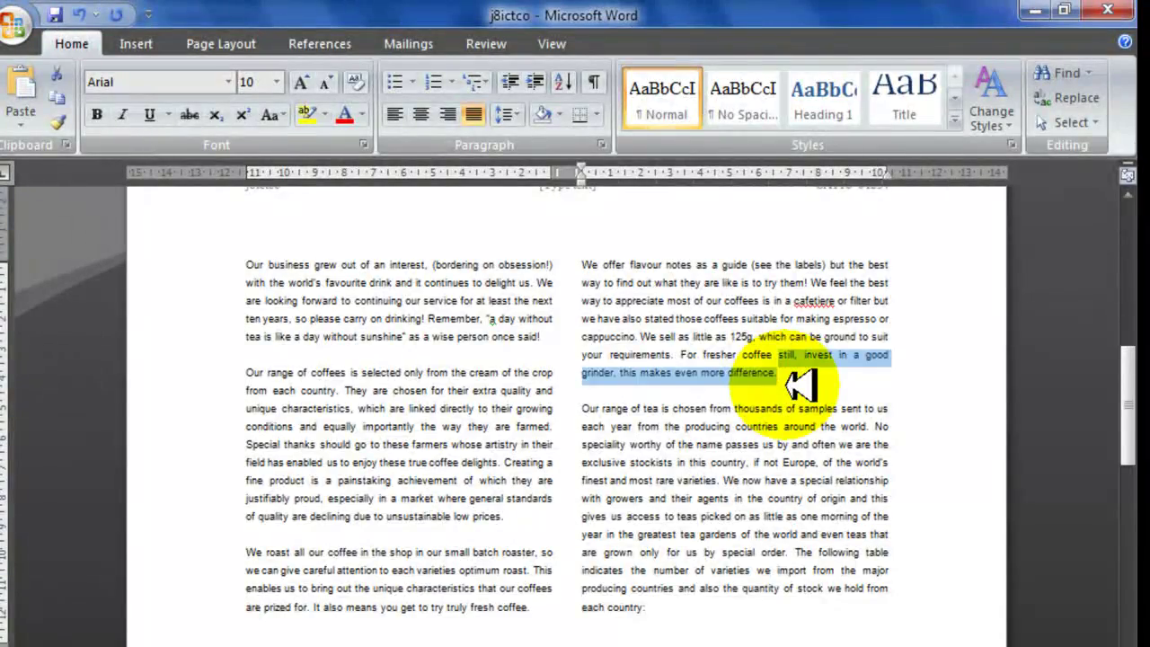
{"action": "left_click_drag", "start_coordinate": [799, 385], "coordinate": [614, 252]}
{"action": "right_click", "coordinate": [614, 251]}
{"action": "left_click", "coordinate": [662, 264]}
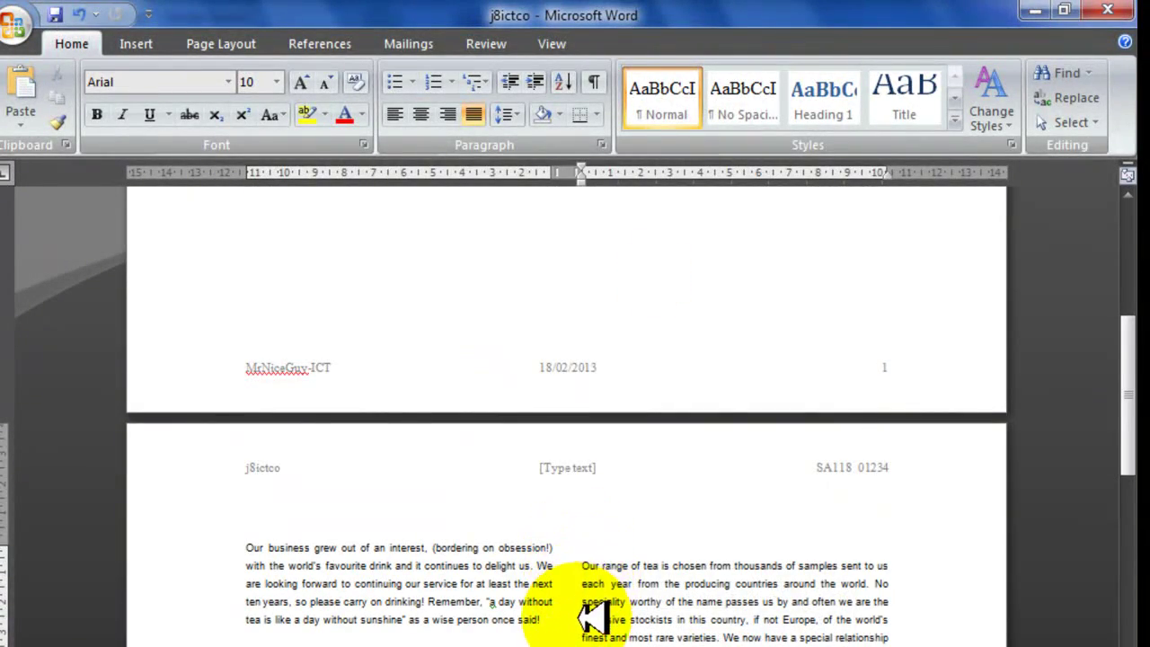
{"action": "scroll", "coordinate": [593, 615], "scroll_direction": "down", "scroll_amount": 4}
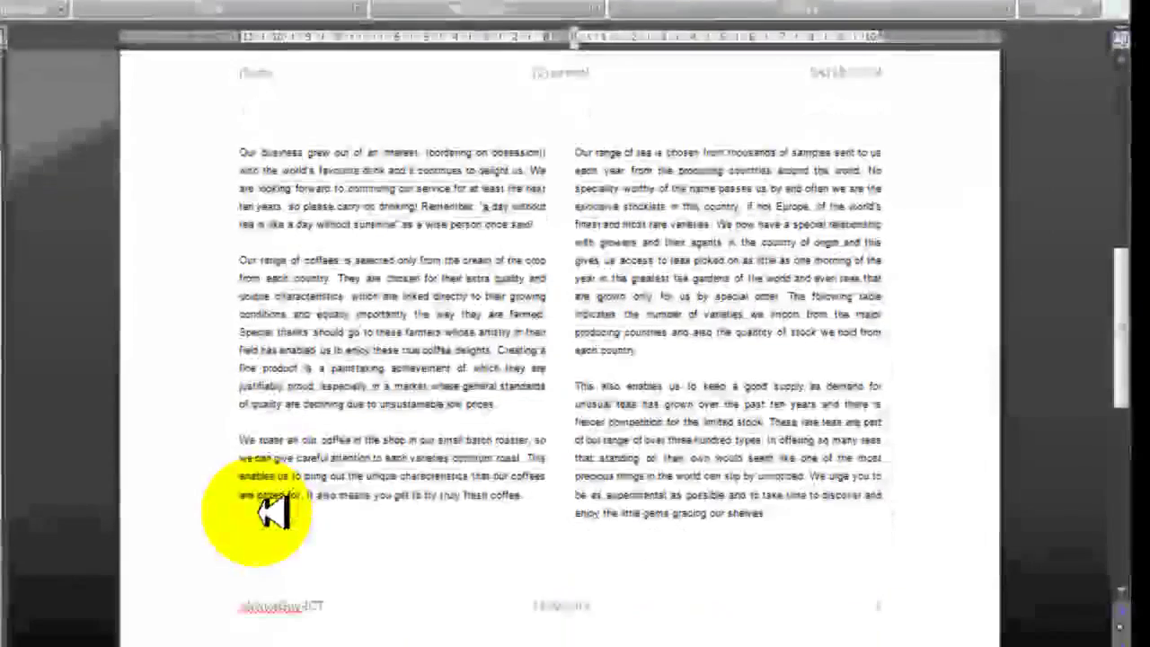
Step: Paste the paragraph before 'We roast' as the third paragraph, followed by a blank line
{"action": "key", "text": "alt+Tab"}
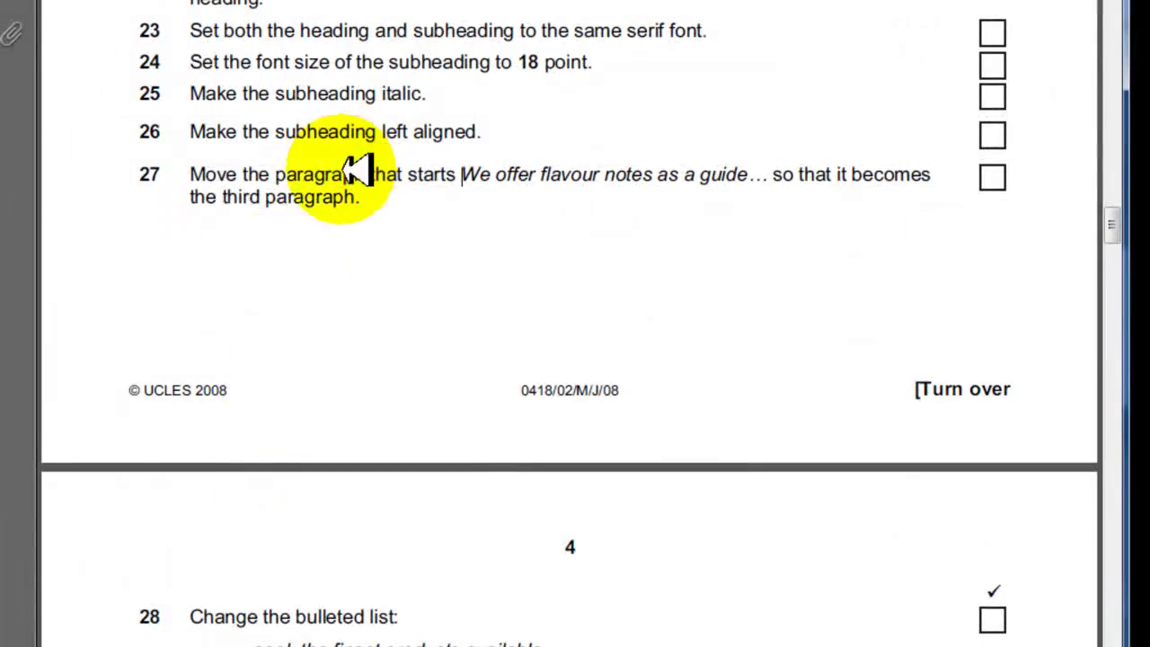
{"action": "key", "text": "alt+Tab"}
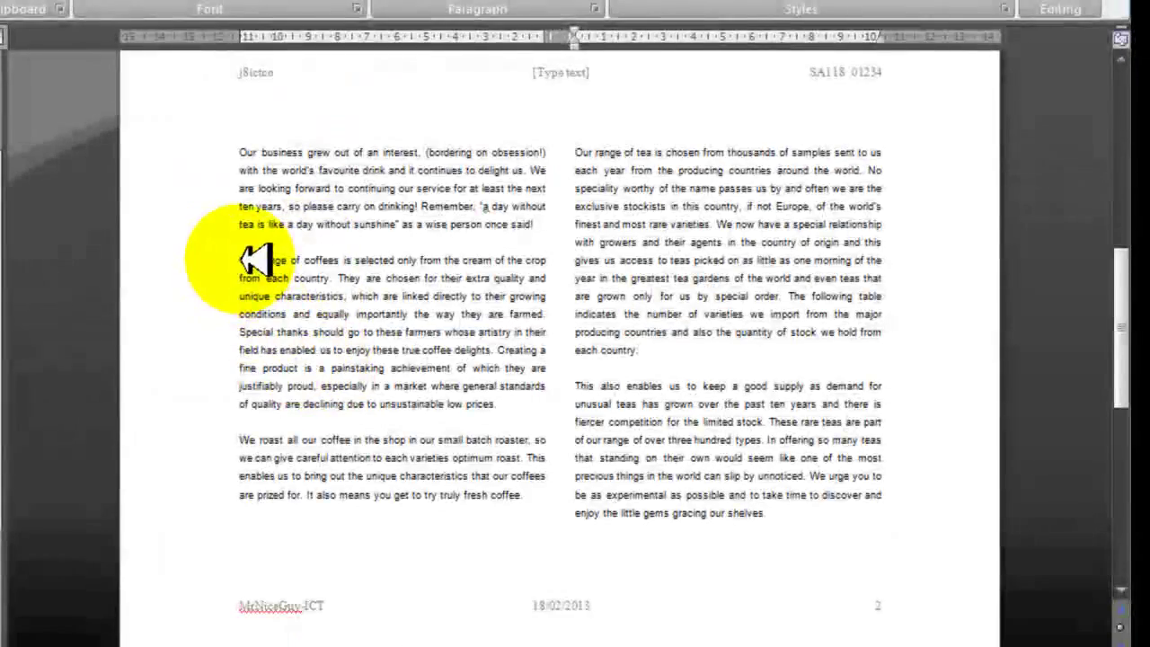
{"action": "left_click", "coordinate": [241, 440]}
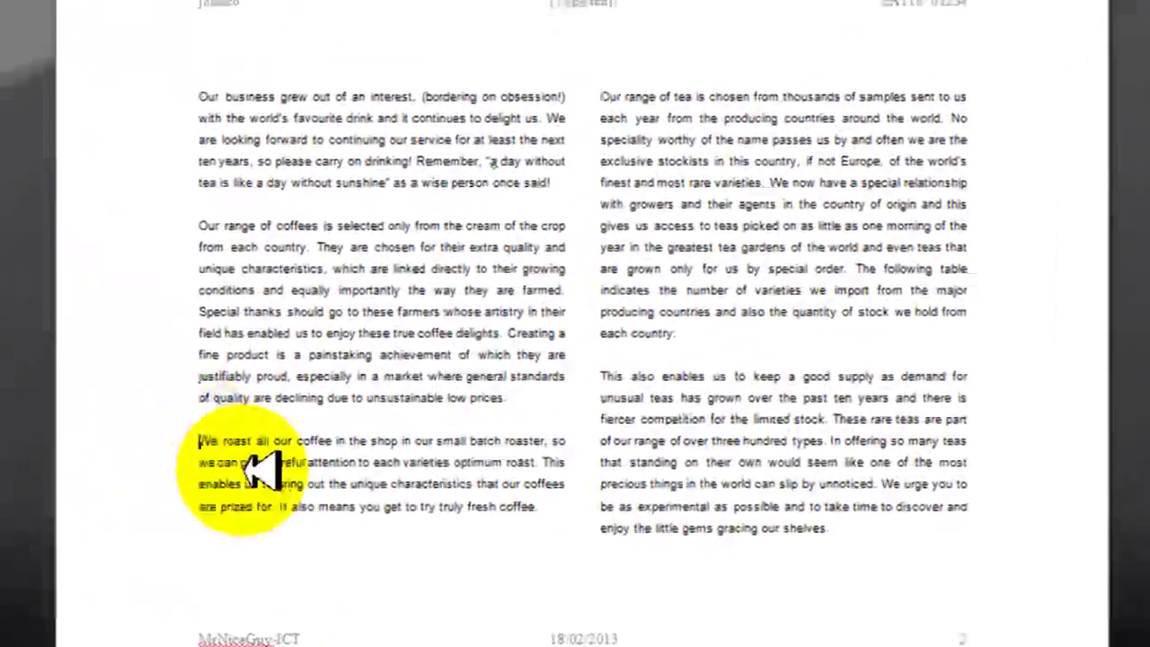
{"action": "type", "text": "We offer flavour notes as a guide (see the labels) but the best way to find out what they are like is to try them! We feel the best way to appreciate most of our coffees is in a cafetiere or filter but we have also stated those coffees suitable for making espresso or cappuccino. We sell as little as 125g, which can be ground to suit your requirements. For fresher coffee still, invest in a good grinder, this makes even more difference."}
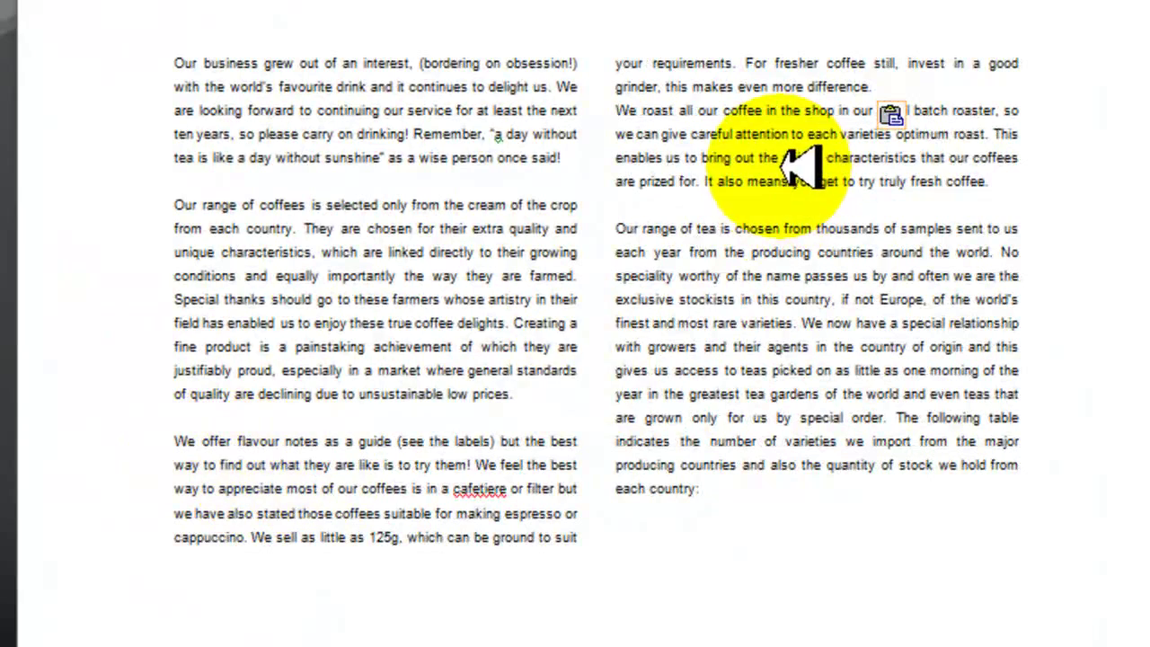
{"action": "key", "text": "Return"}
Step: Scroll the exam paper to task 28's bulleted-list instruction
{"action": "key", "text": "alt+Tab"}
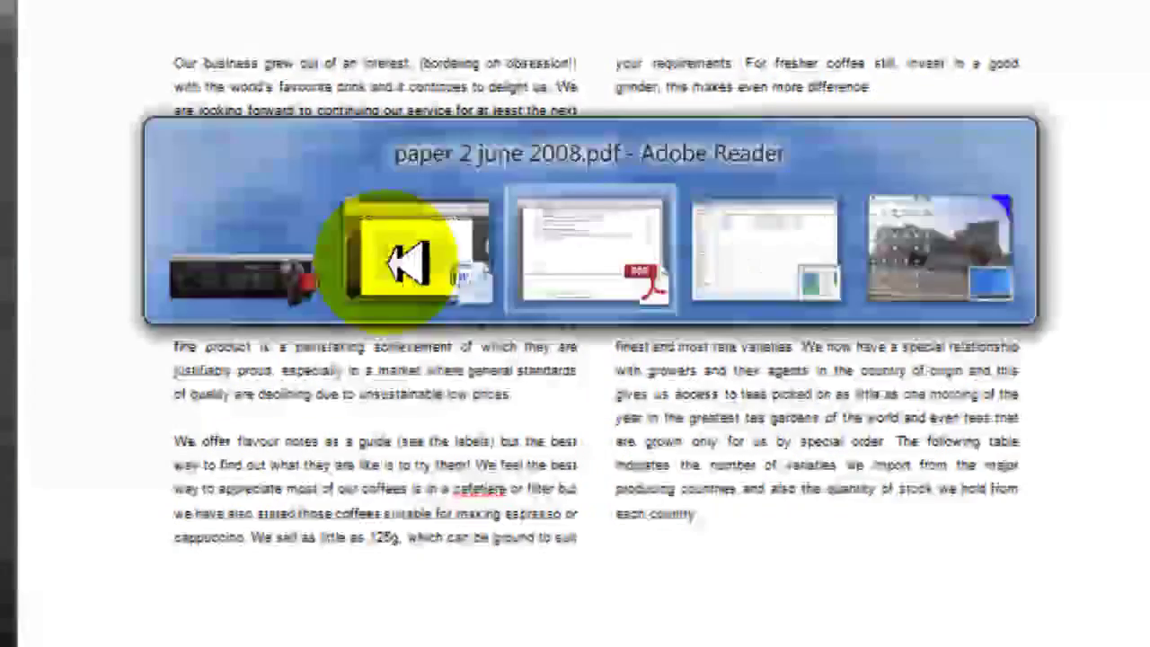
{"action": "scroll", "coordinate": [395, 272], "scroll_direction": "down", "scroll_amount": 5}
{"action": "scroll", "coordinate": [395, 272], "scroll_direction": "down", "scroll_amount": 3}
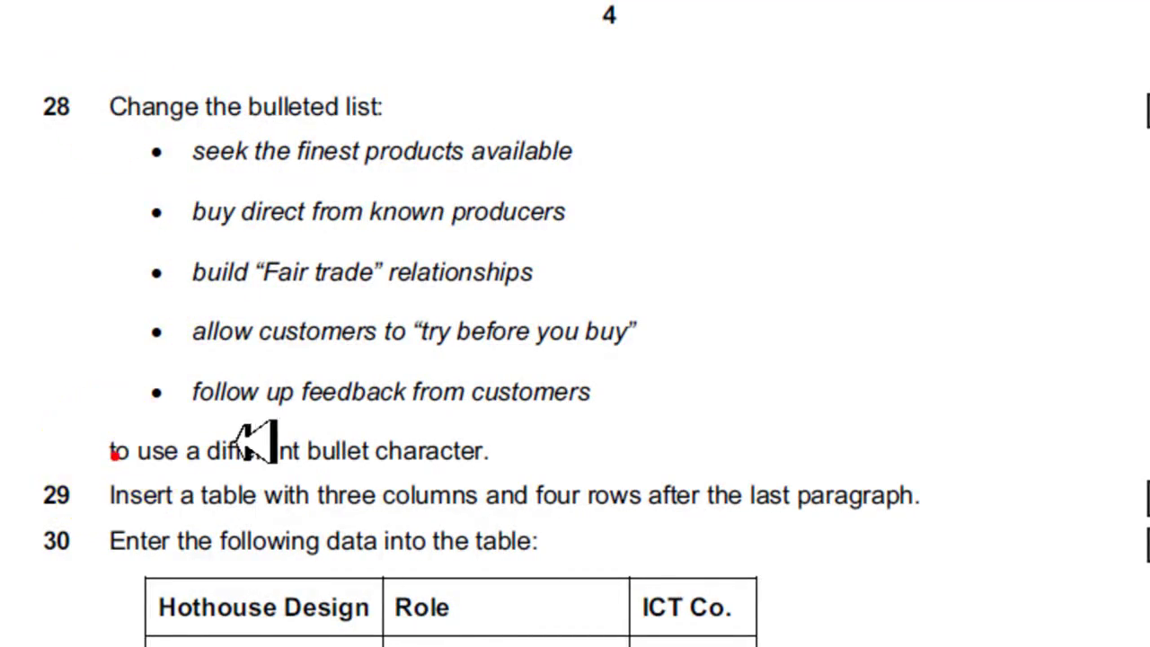
Step: Apply diamond bullets to the five business-principles items
{"action": "key", "text": "alt+Tab"}
{"action": "scroll", "coordinate": [368, 499], "scroll_direction": "down", "scroll_amount": 5}
{"action": "scroll", "coordinate": [377, 489], "scroll_direction": "down", "scroll_amount": 5}
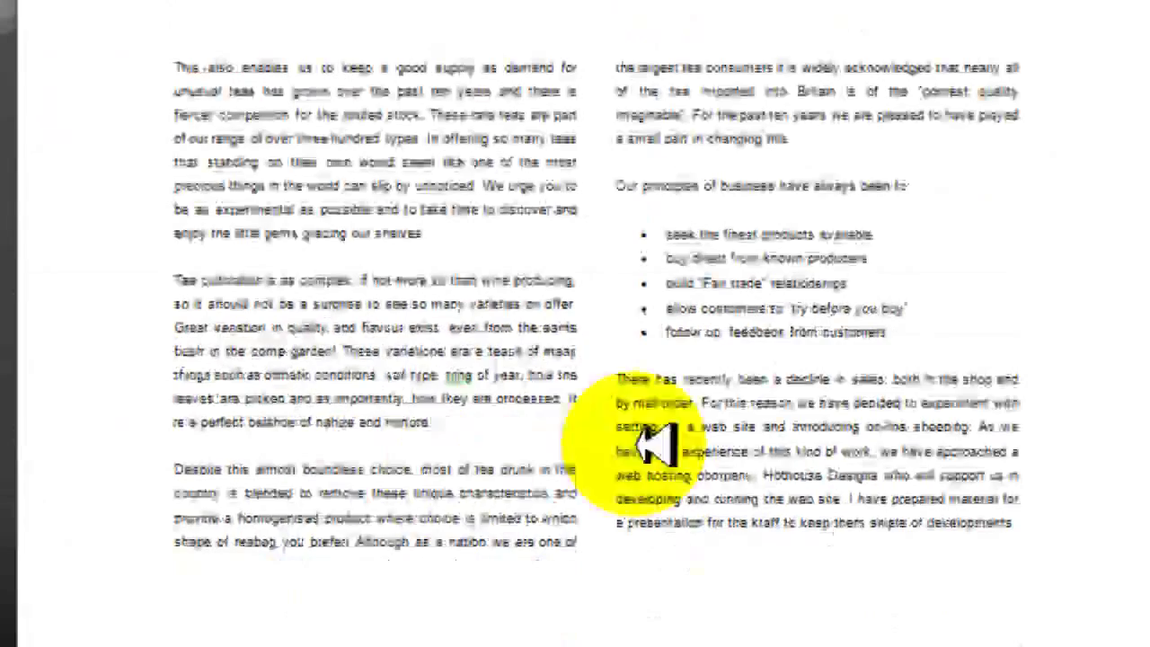
{"action": "left_click", "coordinate": [893, 333]}
{"action": "key", "text": "shift+Up"}
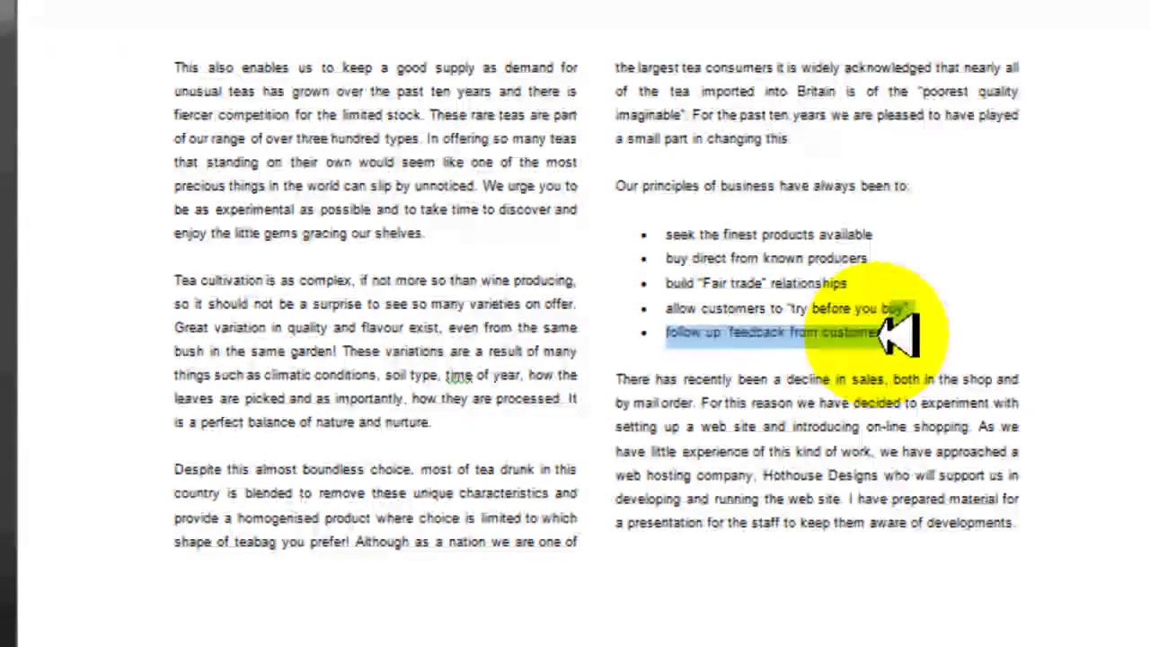
{"action": "key", "text": "shift+Up"}
{"action": "key", "text": "shift+Up"}
{"action": "key", "text": "shift+Up"}
{"action": "key", "text": "shift+Up"}
{"action": "key", "text": "shift+Down"}
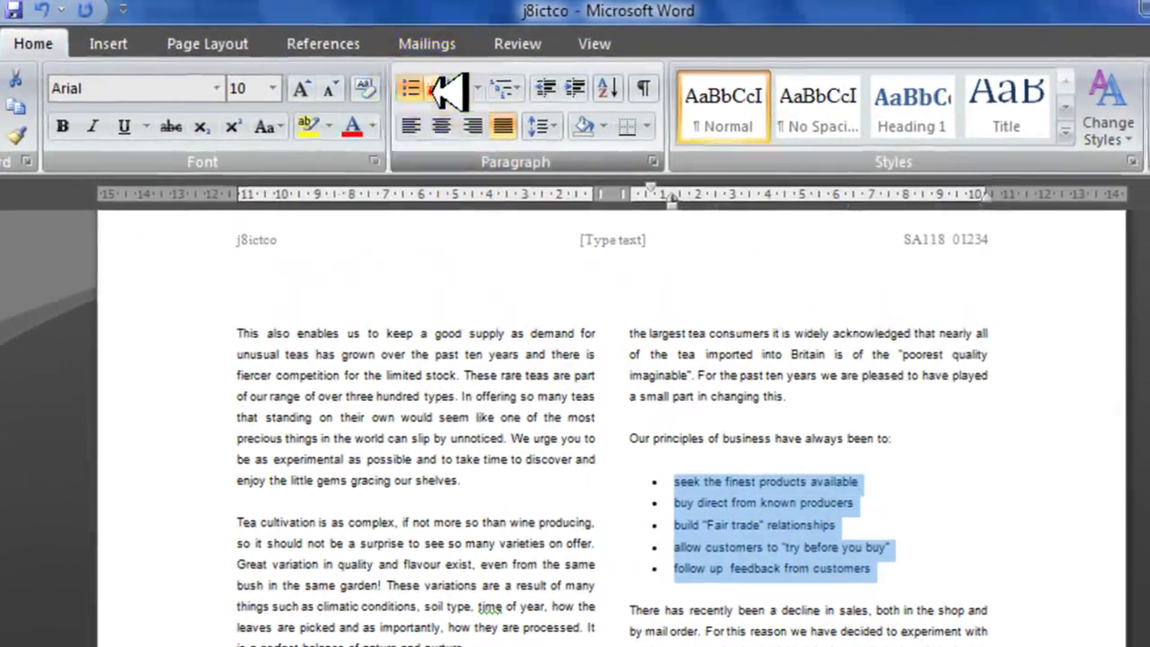
{"action": "left_click", "coordinate": [463, 88]}
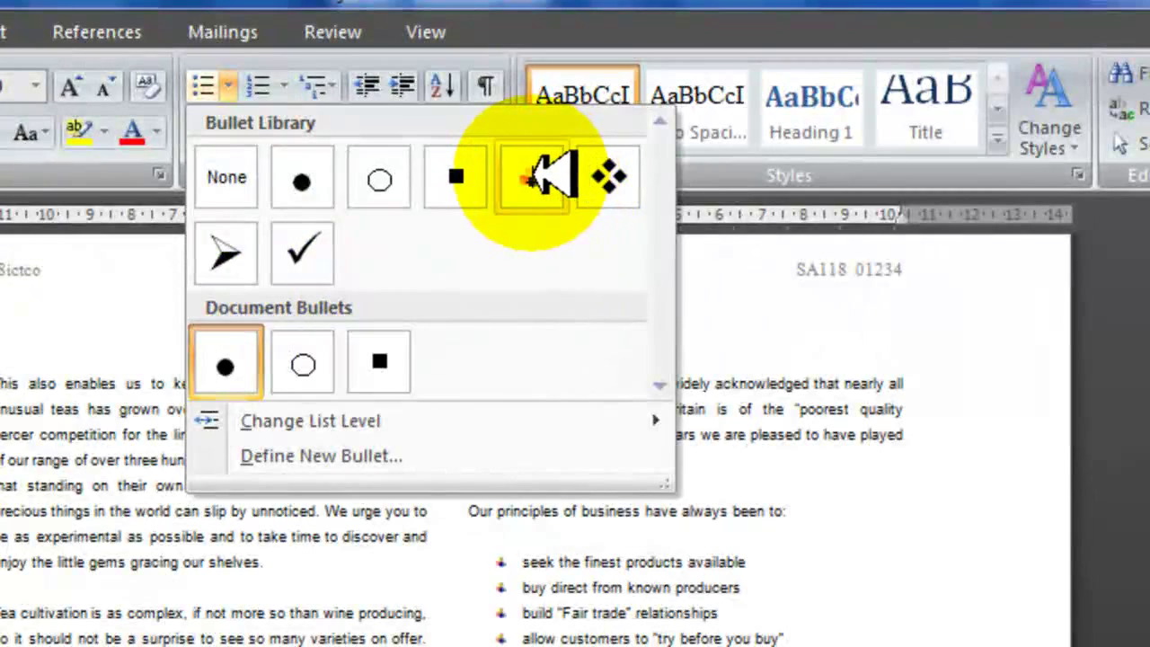
{"action": "left_click", "coordinate": [600, 175]}
Step: Scroll the task sheet in Adobe Reader to the table instructions, items 29–30
{"action": "key", "text": "alt+Tab"}
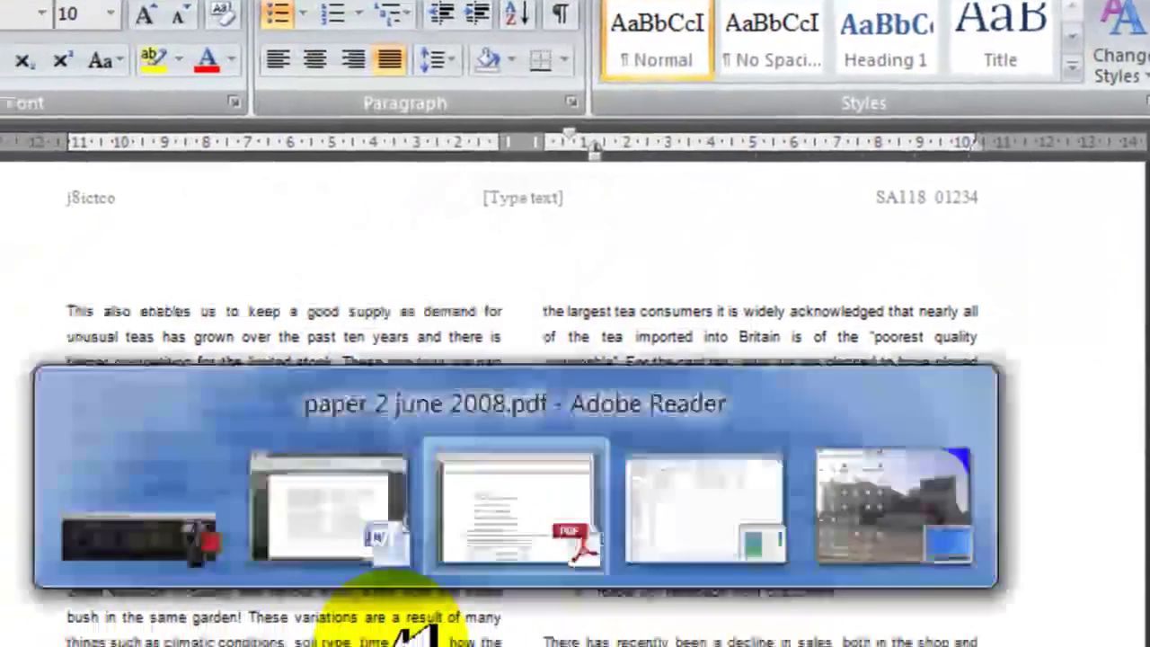
{"action": "scroll", "coordinate": [507, 499], "scroll_direction": "down", "scroll_amount": 3}
{"action": "scroll", "coordinate": [465, 500], "scroll_direction": "down", "scroll_amount": 4}
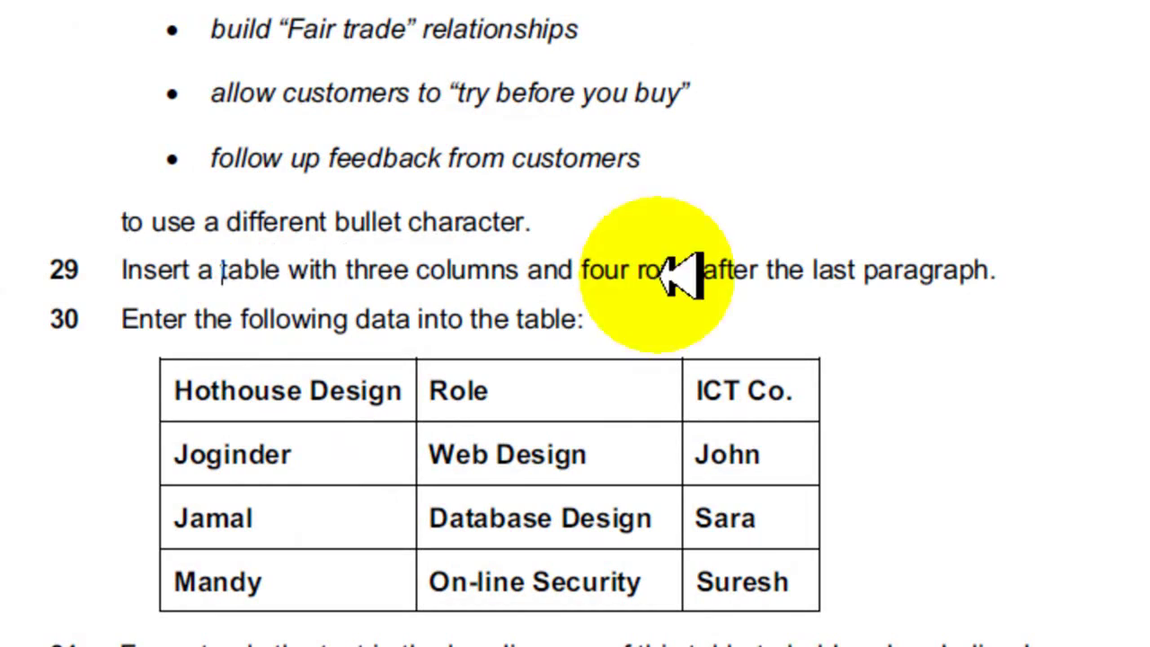
Step: Insert a 3-column, 4-row table below the links paragraph
{"action": "left_click", "coordinate": [766, 269]}
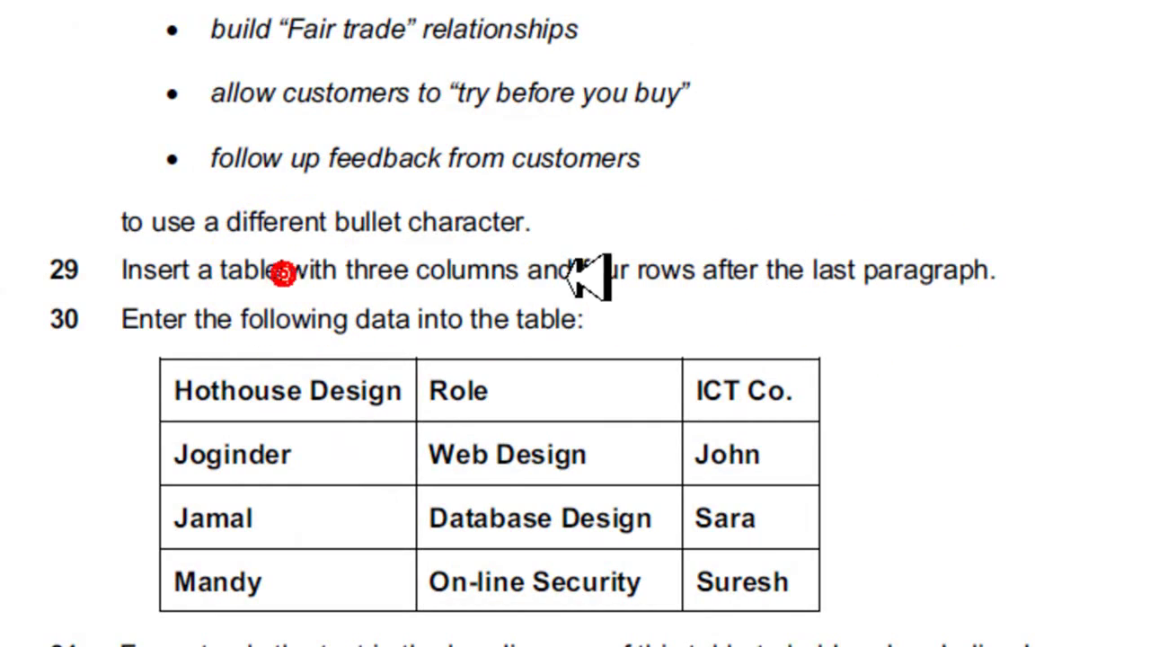
{"action": "key", "text": "alt+Tab"}
{"action": "scroll", "coordinate": [629, 360], "scroll_direction": "down", "scroll_amount": 5}
{"action": "scroll", "coordinate": [688, 380], "scroll_direction": "down", "scroll_amount": 5}
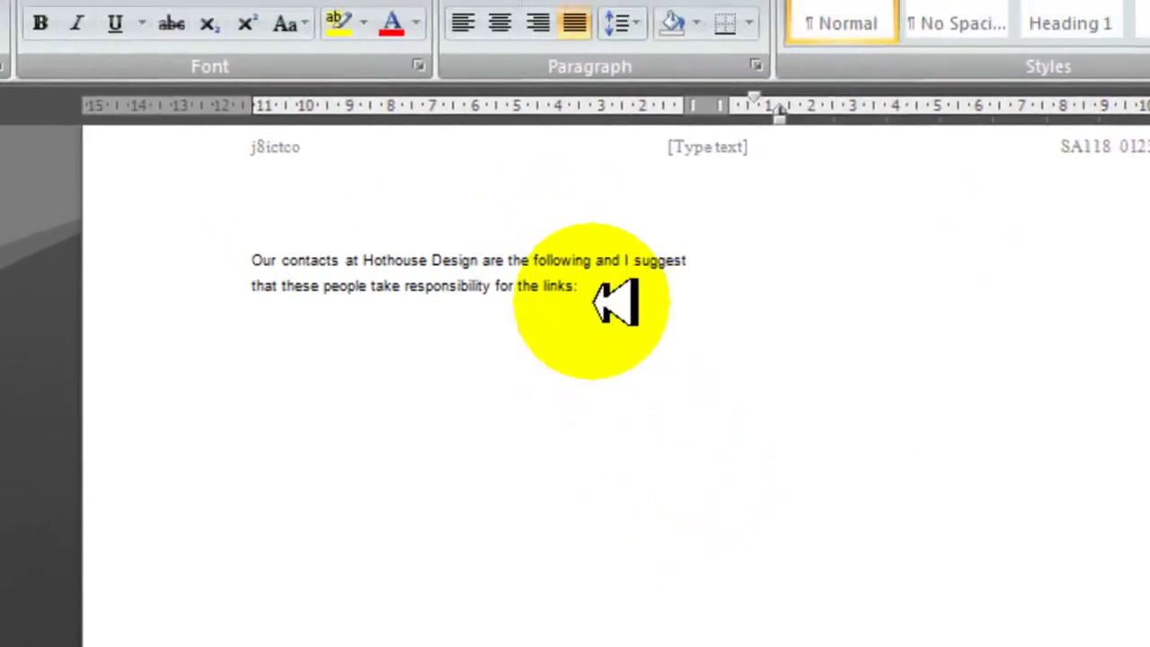
{"action": "left_click", "coordinate": [684, 445]}
{"action": "left_click", "coordinate": [195, 59]}
{"action": "left_click", "coordinate": [195, 148]}
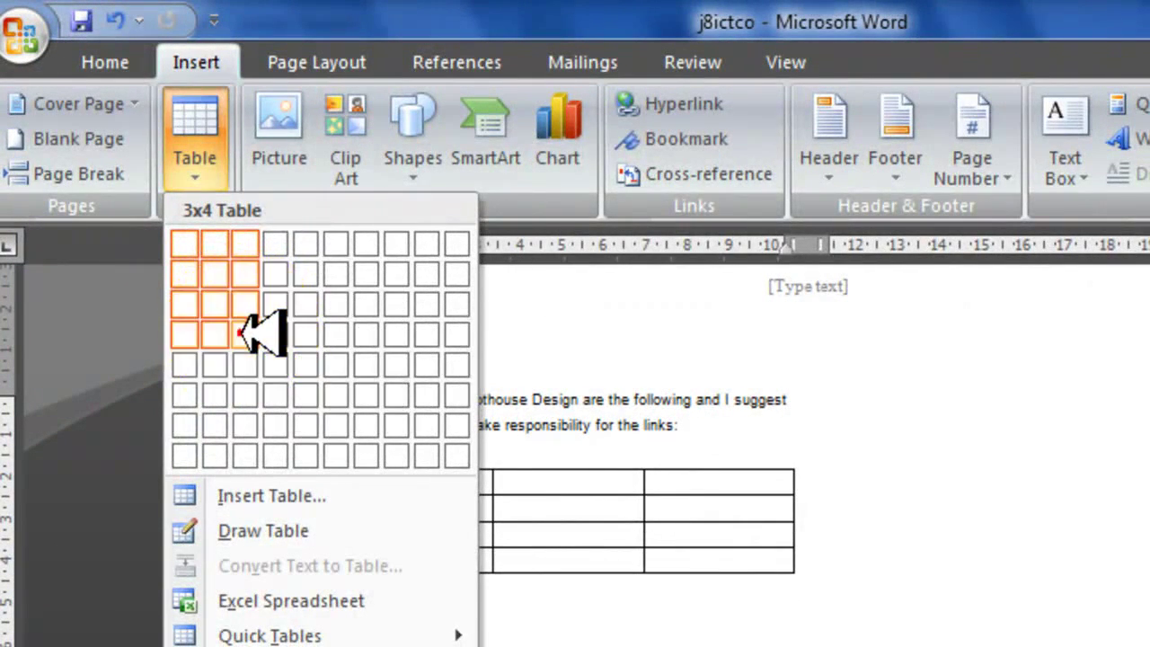
{"action": "left_click", "coordinate": [244, 325]}
{"action": "key", "text": "alt+Tab"}
{"action": "key", "text": "alt+Tab"}
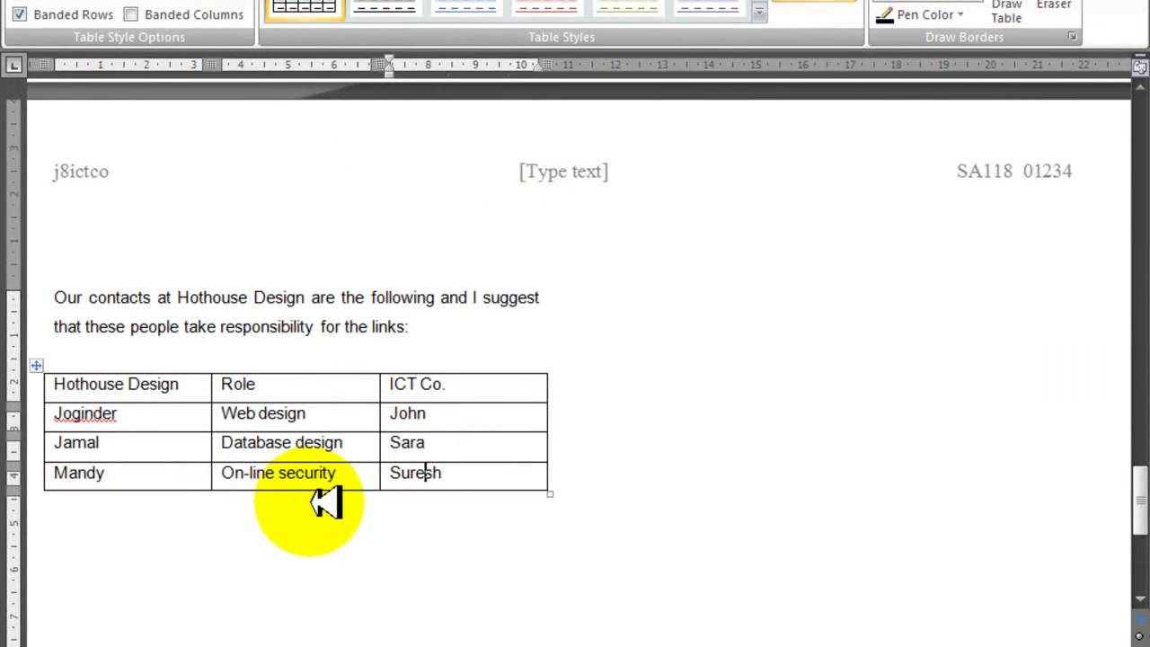
{"action": "key", "text": "alt+Tab"}
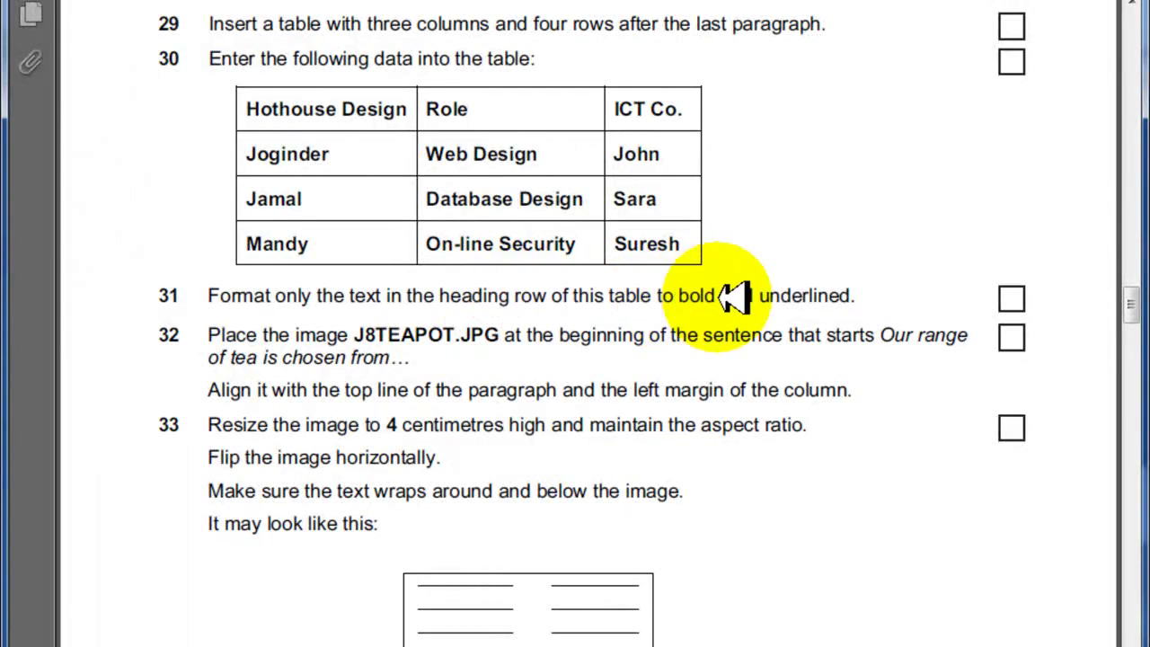
Step: Bold the text in the table's heading row
{"action": "key", "text": "alt+Tab"}
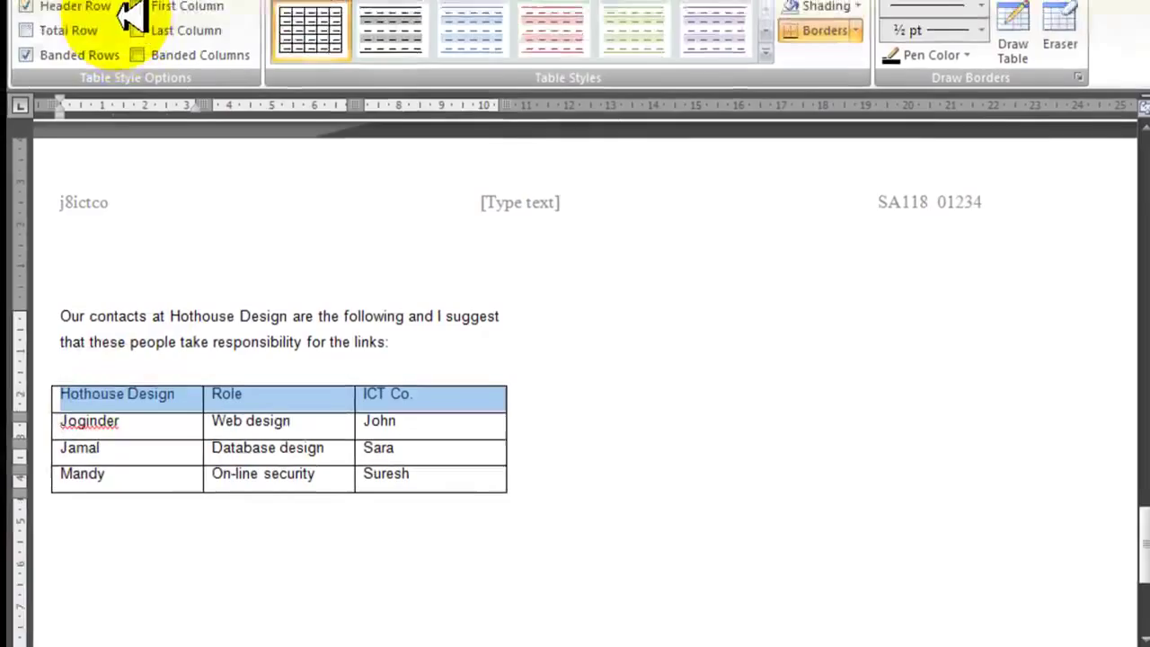
{"action": "left_click", "coordinate": [101, 43]}
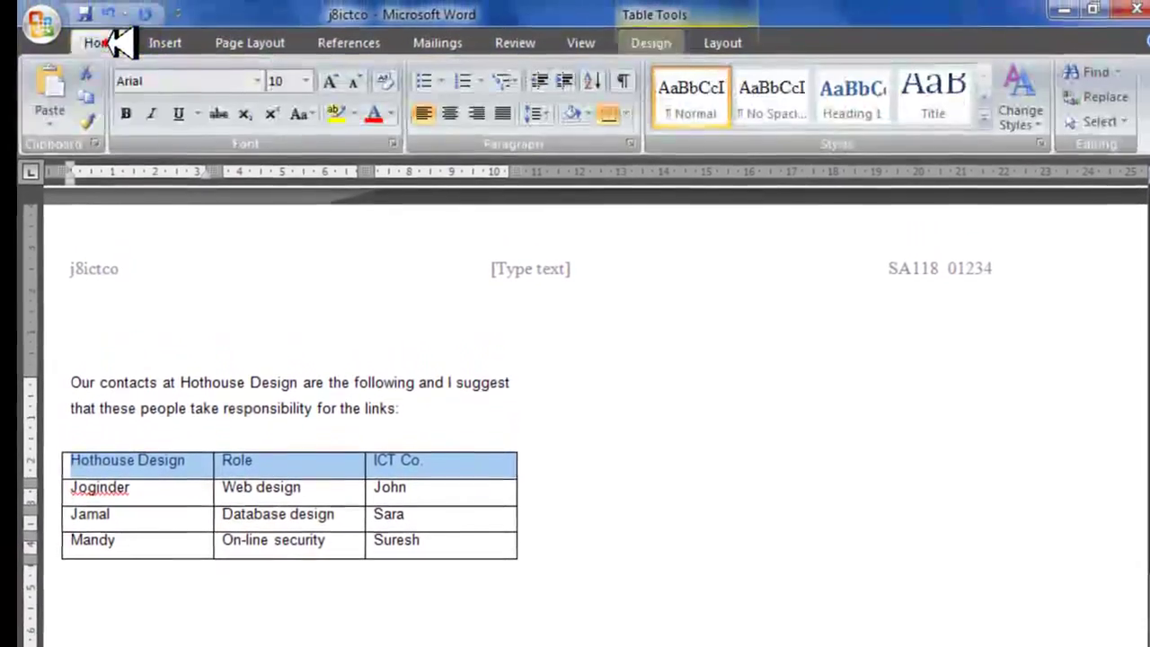
{"action": "left_click", "coordinate": [130, 113]}
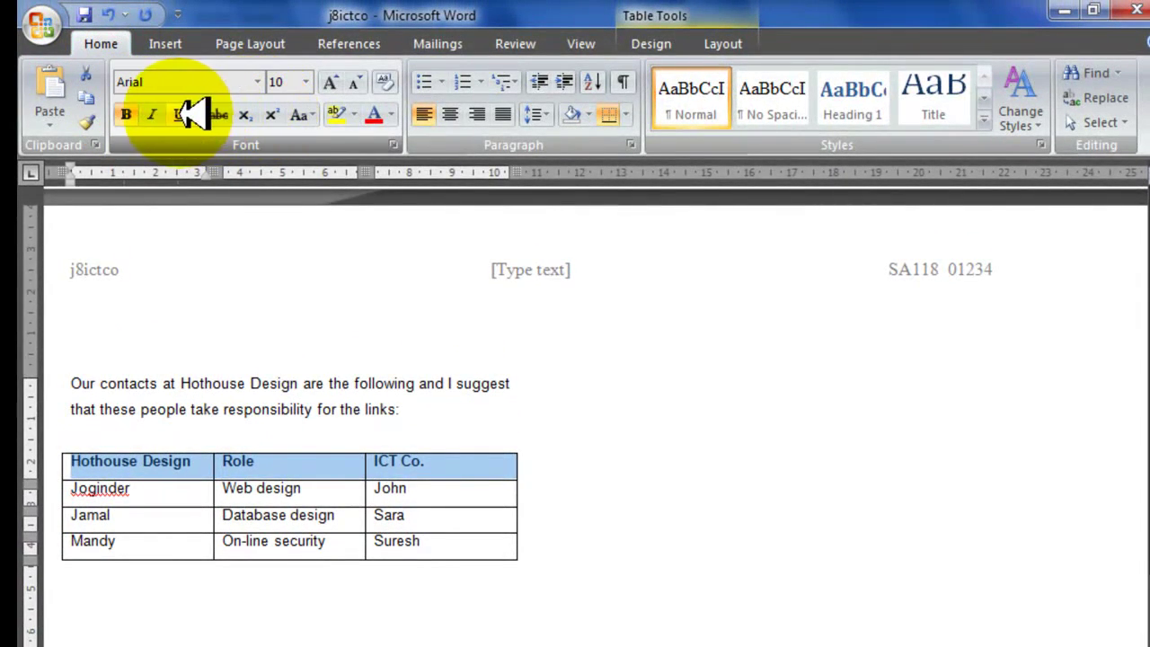
{"action": "key", "text": "alt+Tab"}
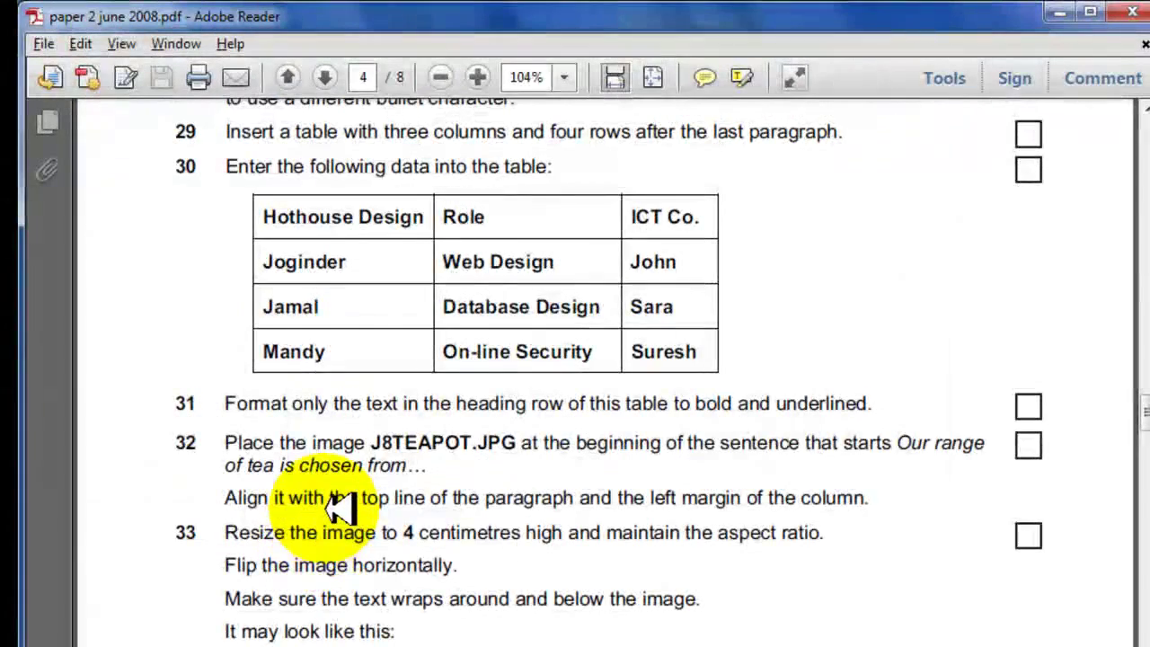
Step: Scroll the task sheet to items 31–33 and begin a Start-menu search for the teapot image
{"action": "scroll", "coordinate": [355, 485], "scroll_direction": "down", "scroll_amount": 1}
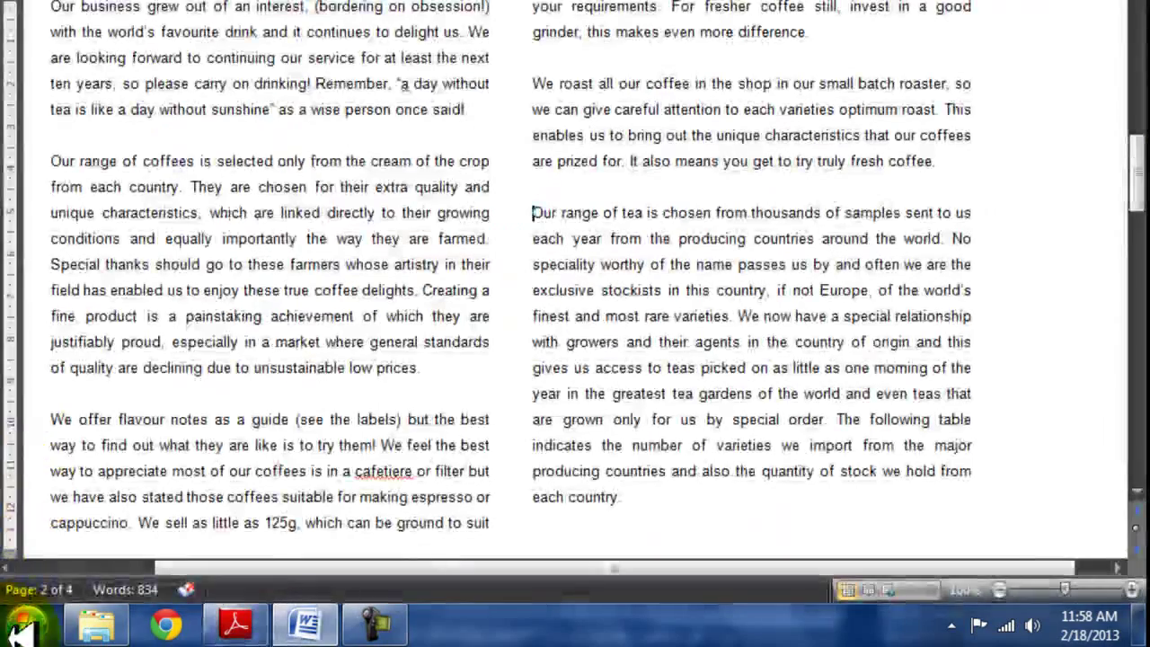
{"action": "left_click", "coordinate": [27, 627]}
Step: Drag the J8teapot picture from the Start search into the report before 'Our range of tea'
{"action": "type", "text": "june"}
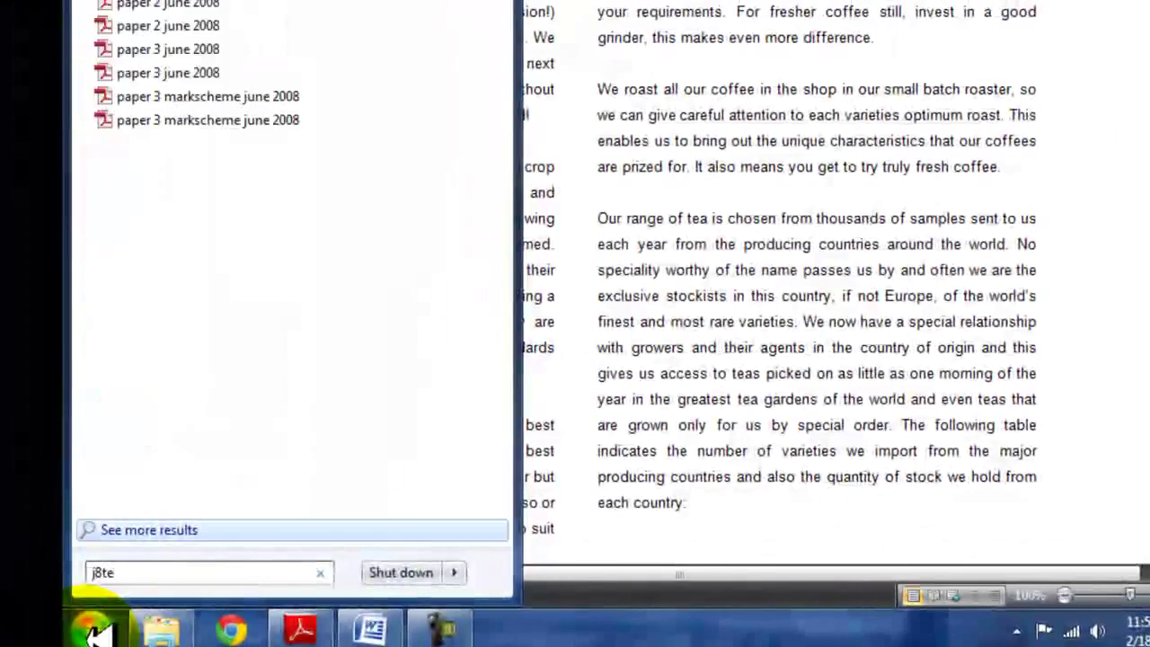
{"action": "type", "text": "a"}
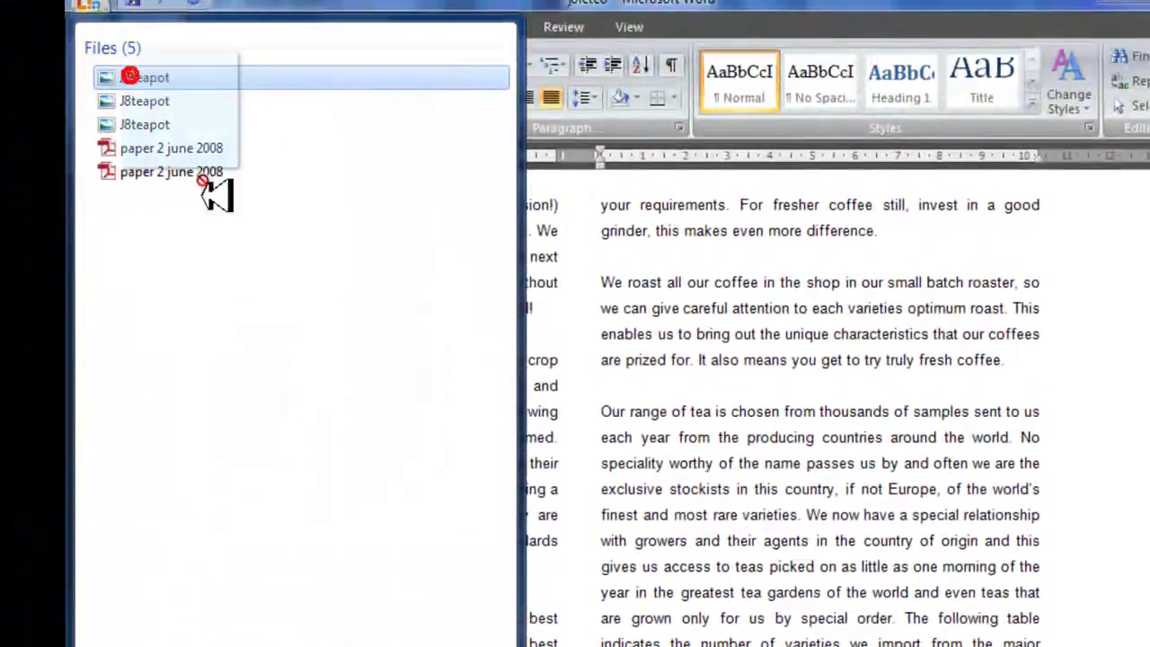
{"action": "left_click_drag", "start_coordinate": [216, 193], "coordinate": [618, 415]}
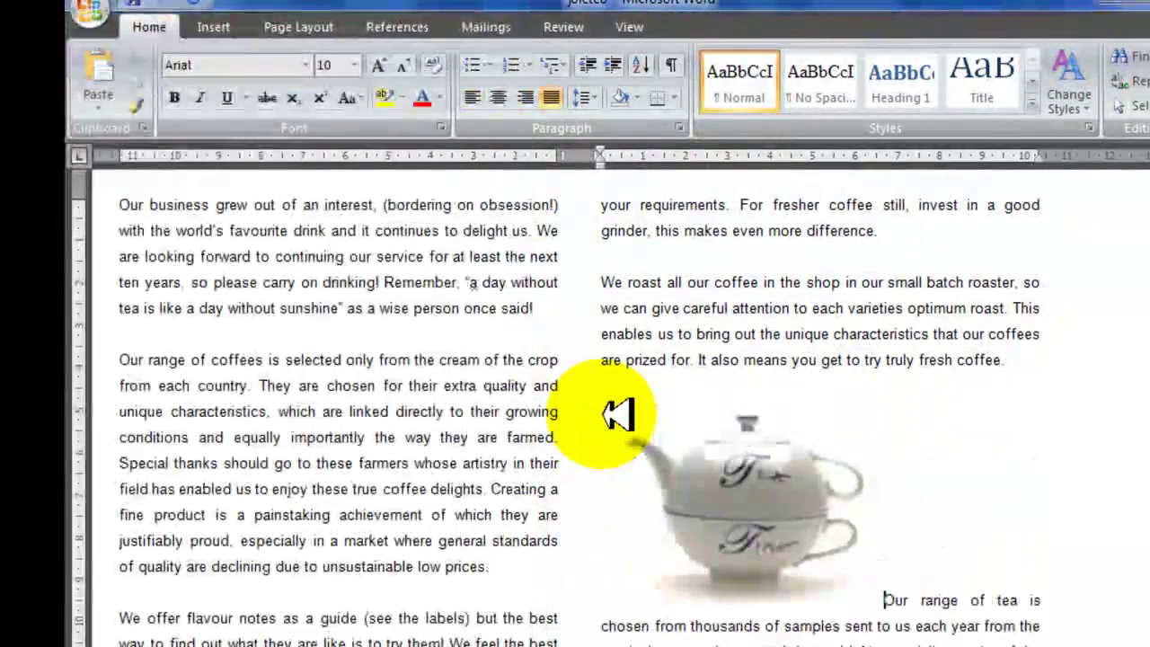
{"action": "left_click", "coordinate": [718, 505]}
{"action": "key", "text": "alt+Tab"}
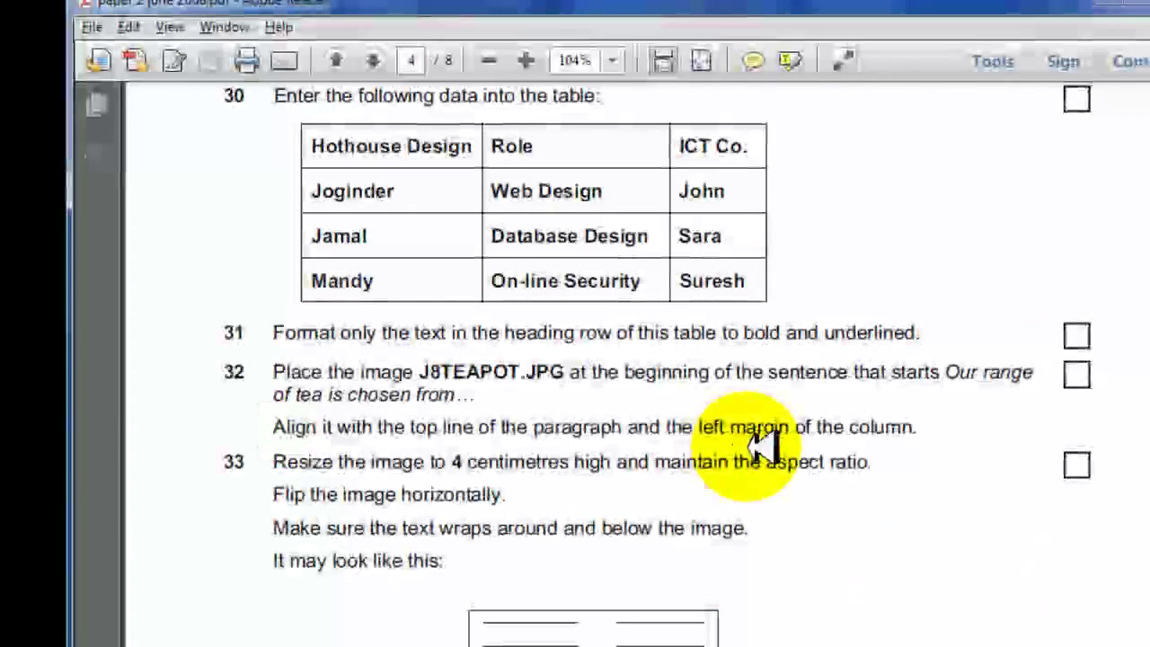
Step: Set the teapot picture's text wrapping to Square
{"action": "left_click", "coordinate": [815, 436]}
{"action": "key", "text": "alt+Tab"}
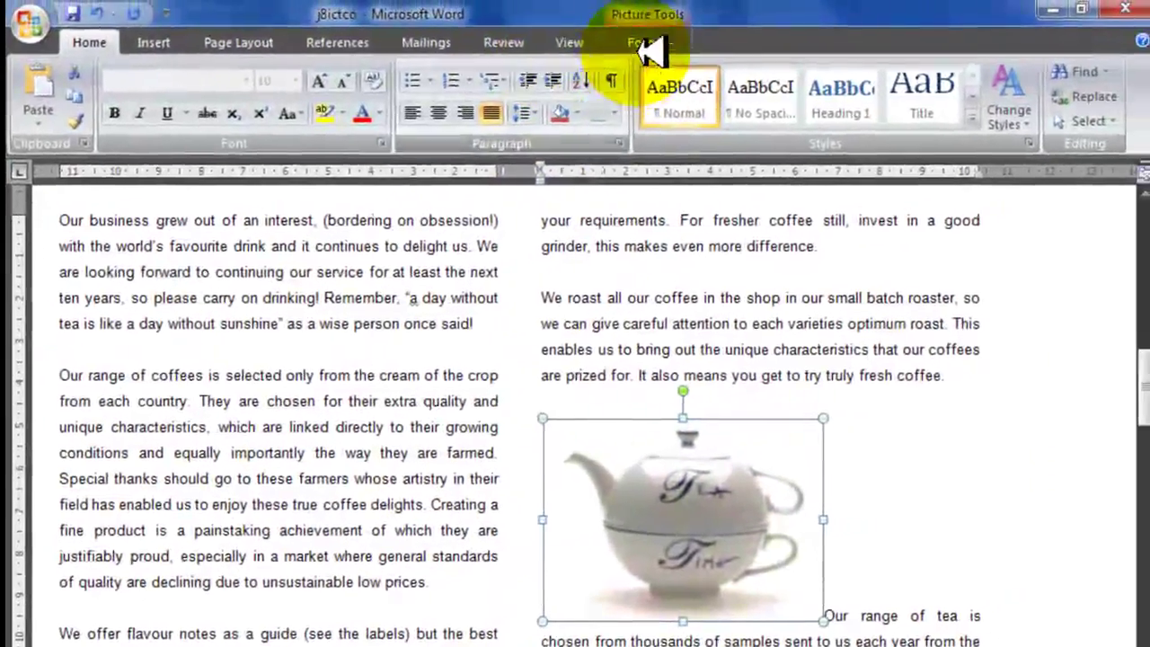
{"action": "left_click", "coordinate": [638, 42]}
{"action": "left_click", "coordinate": [831, 123]}
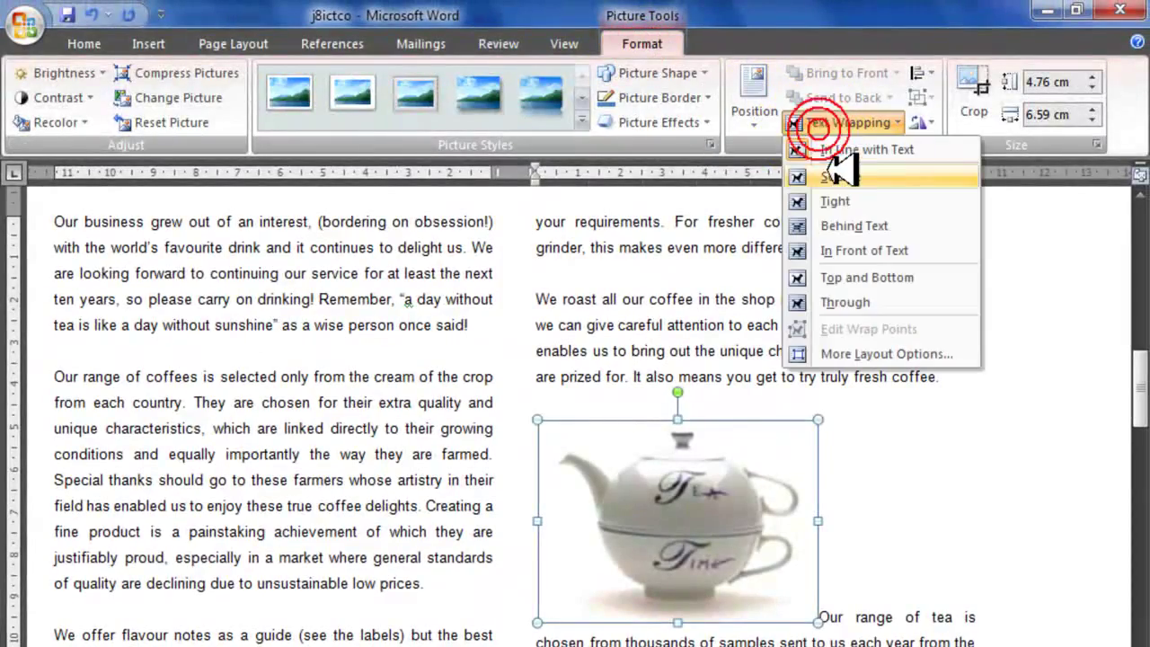
{"action": "left_click", "coordinate": [844, 177]}
{"action": "key", "text": "alt+Tab"}
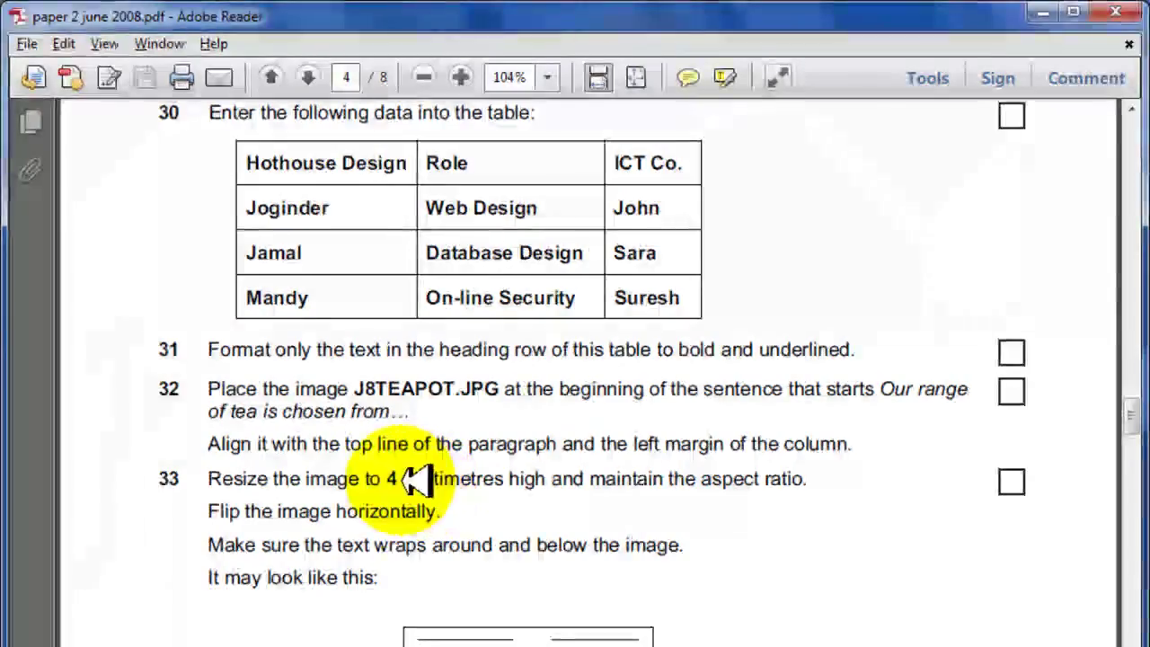
Step: Set the teapot picture's height to 4 cm with its aspect ratio locked
{"action": "key", "text": "alt+Tab"}
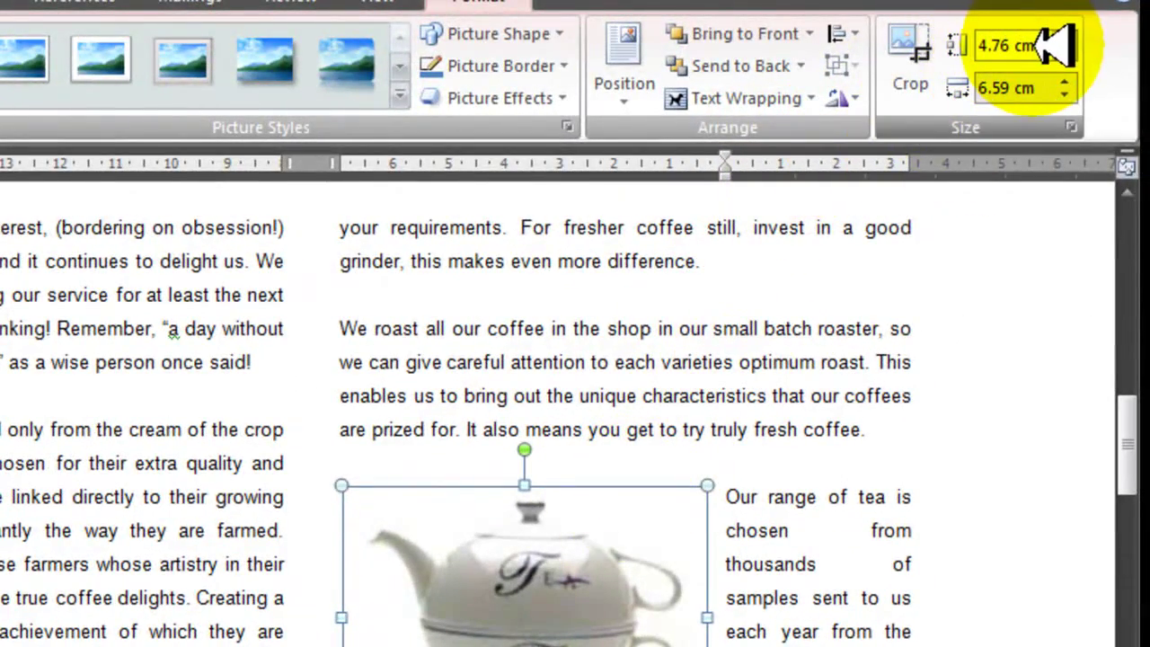
{"action": "left_click_drag", "start_coordinate": [1041, 45], "coordinate": [984, 45]}
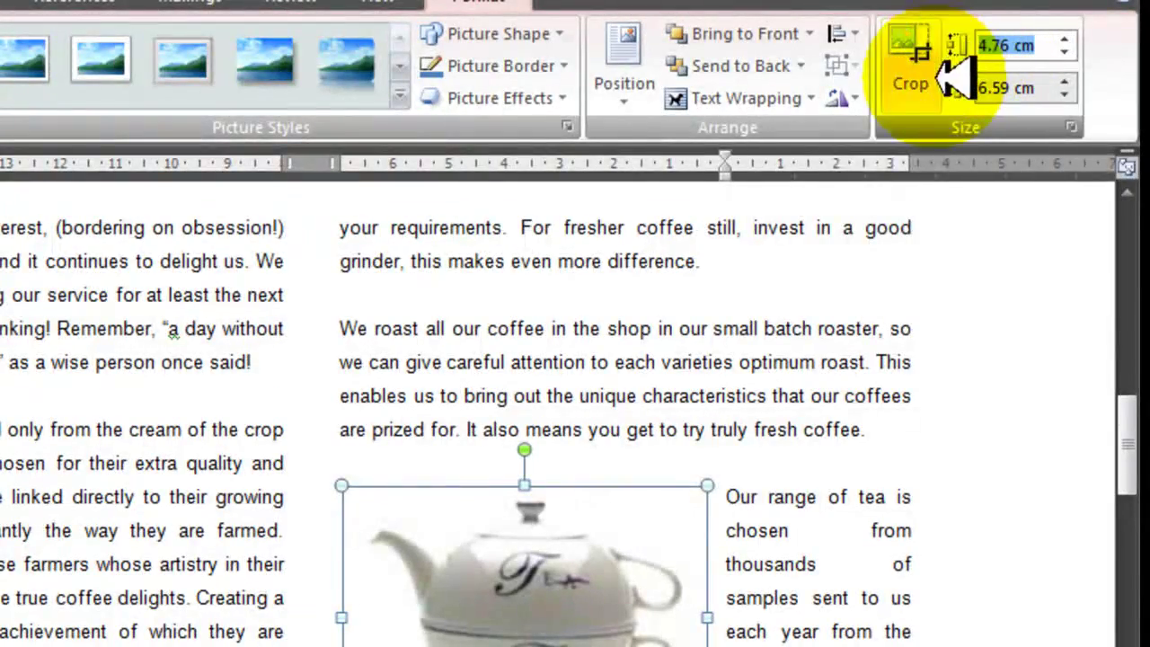
{"action": "type", "text": "4"}
{"action": "key", "text": "Return"}
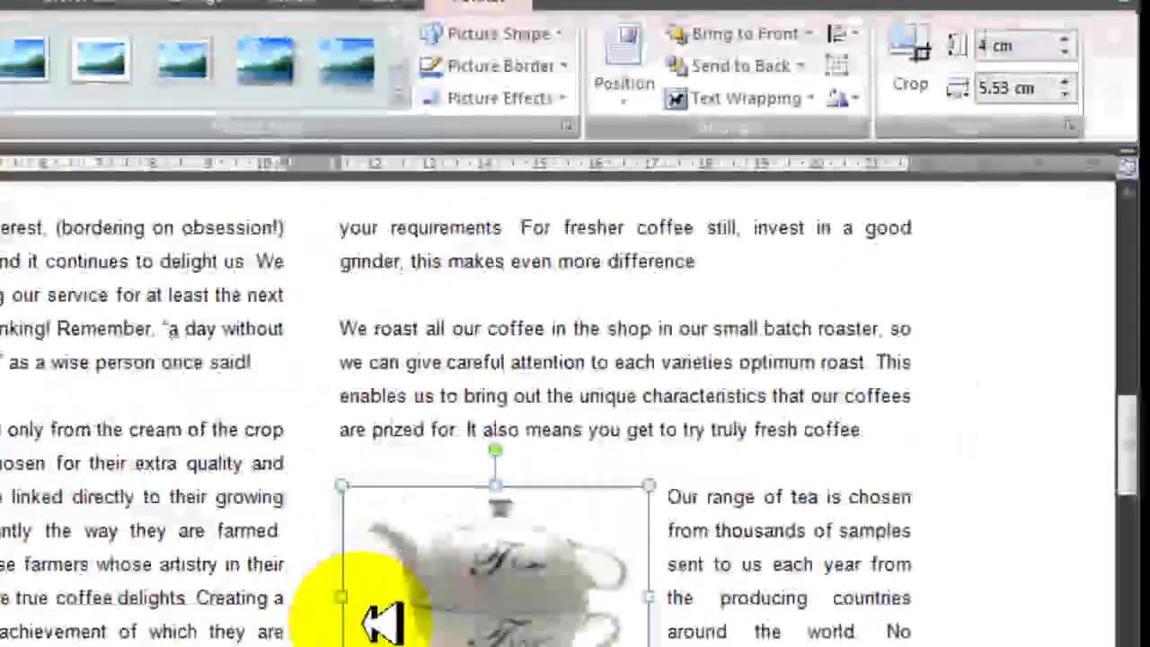
{"action": "right_click", "coordinate": [436, 585]}
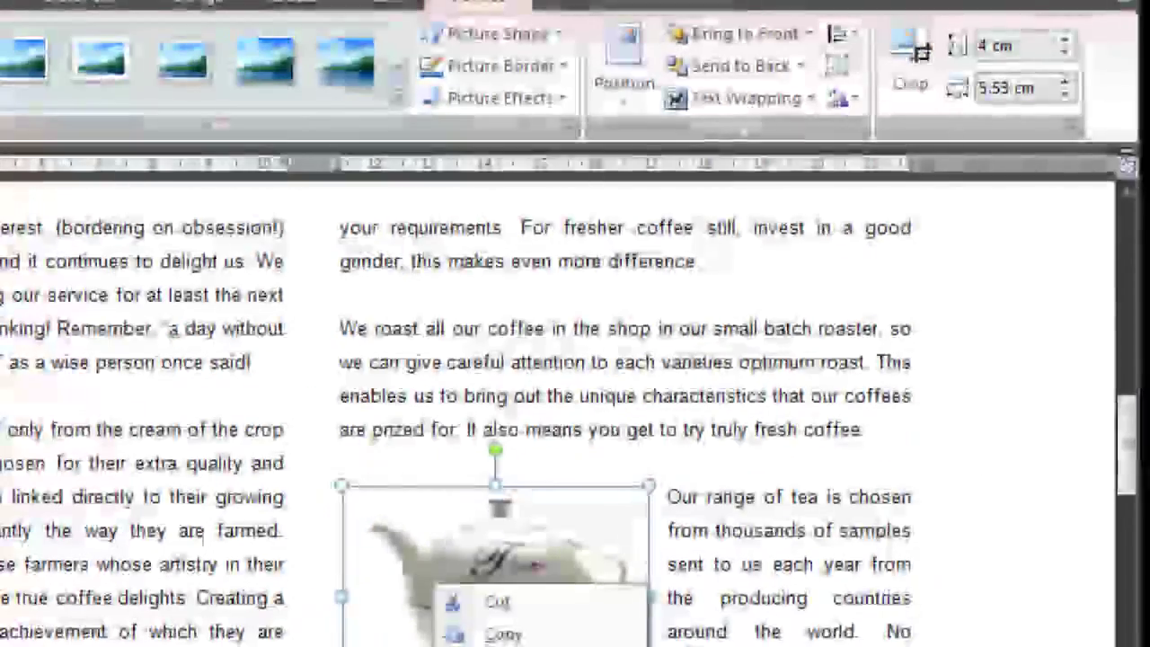
{"action": "left_click", "coordinate": [502, 640]}
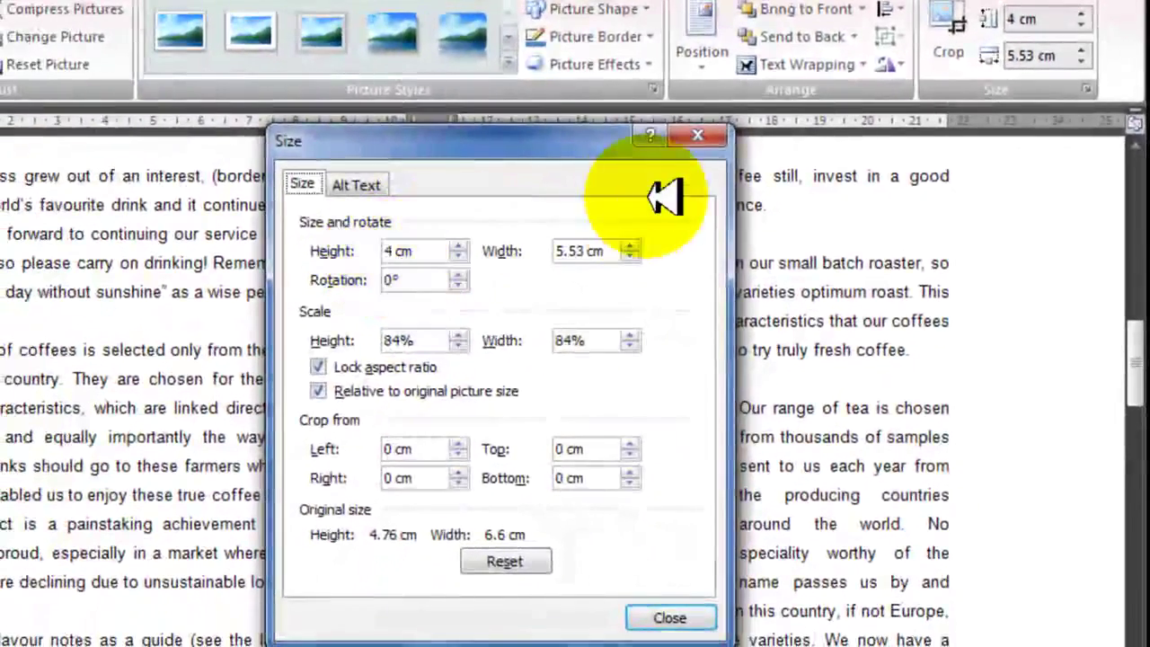
{"action": "left_click", "coordinate": [691, 137]}
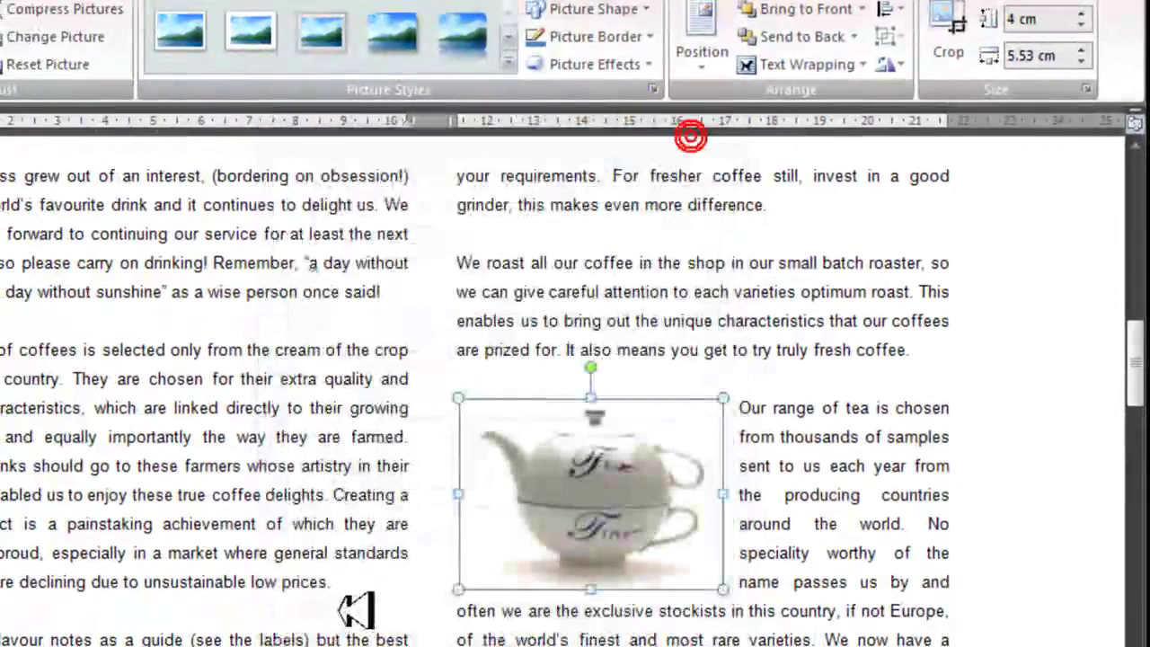
{"action": "key", "text": "alt+Tab"}
{"action": "key", "text": "alt+Tab"}
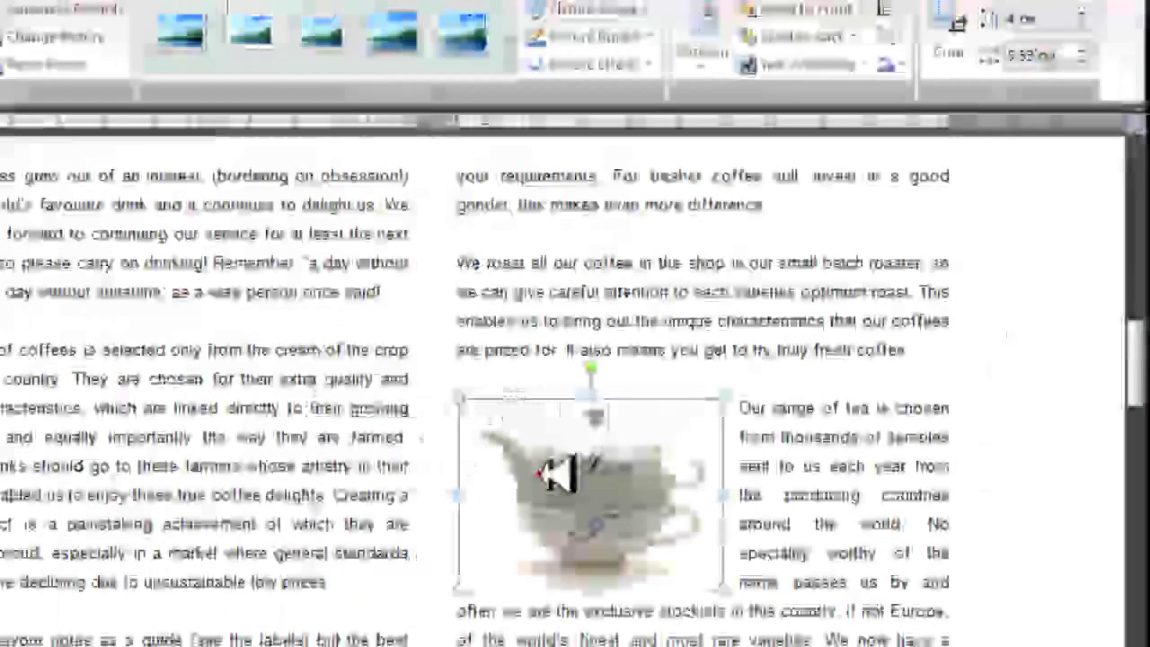
Step: Flip the teapot picture horizontally
{"action": "left_click", "coordinate": [886, 63]}
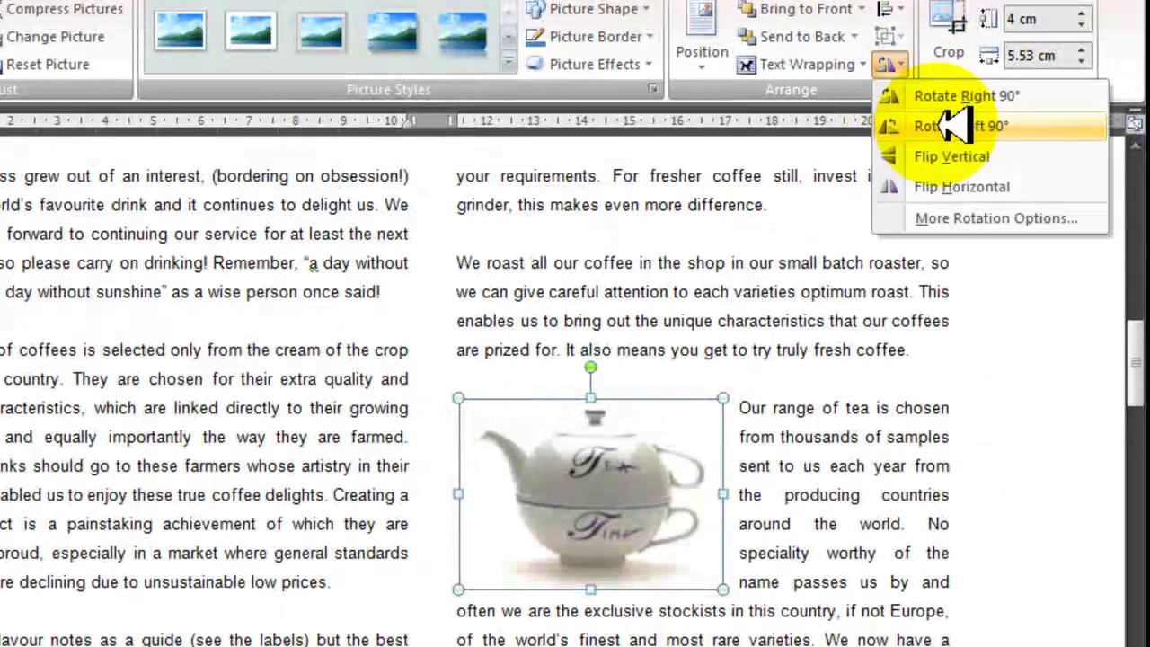
{"action": "left_click", "coordinate": [943, 185]}
{"action": "key", "text": "alt+Tab"}
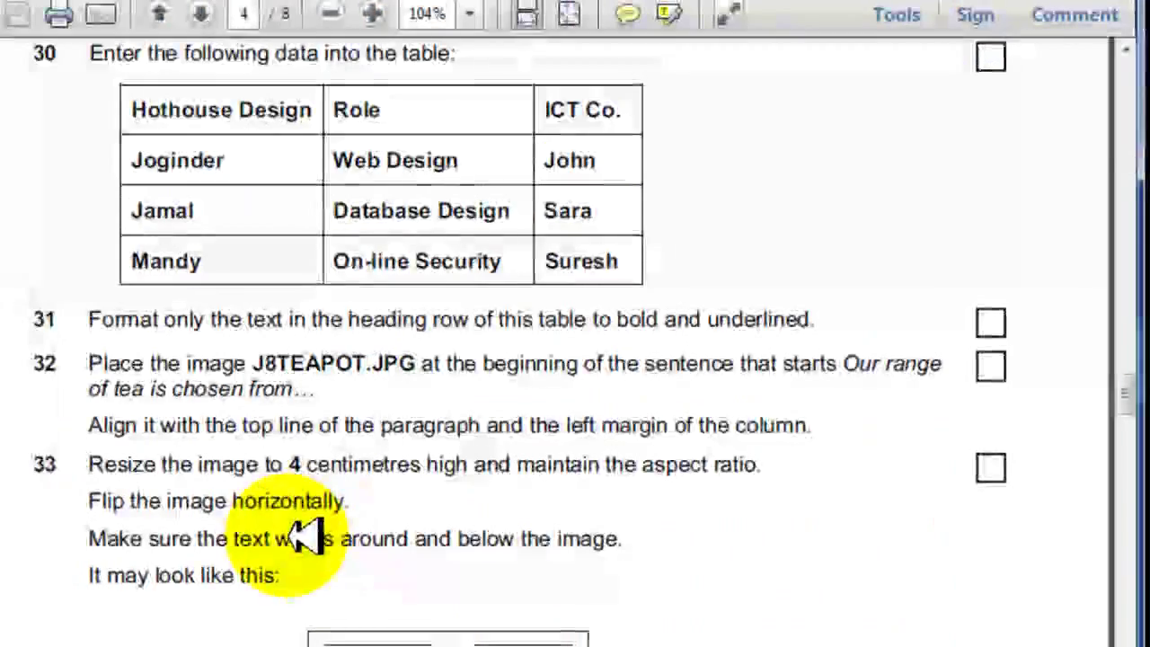
{"action": "left_click_drag", "start_coordinate": [208, 557], "coordinate": [236, 435]}
{"action": "left_click_drag", "start_coordinate": [361, 405], "coordinate": [199, 328]}
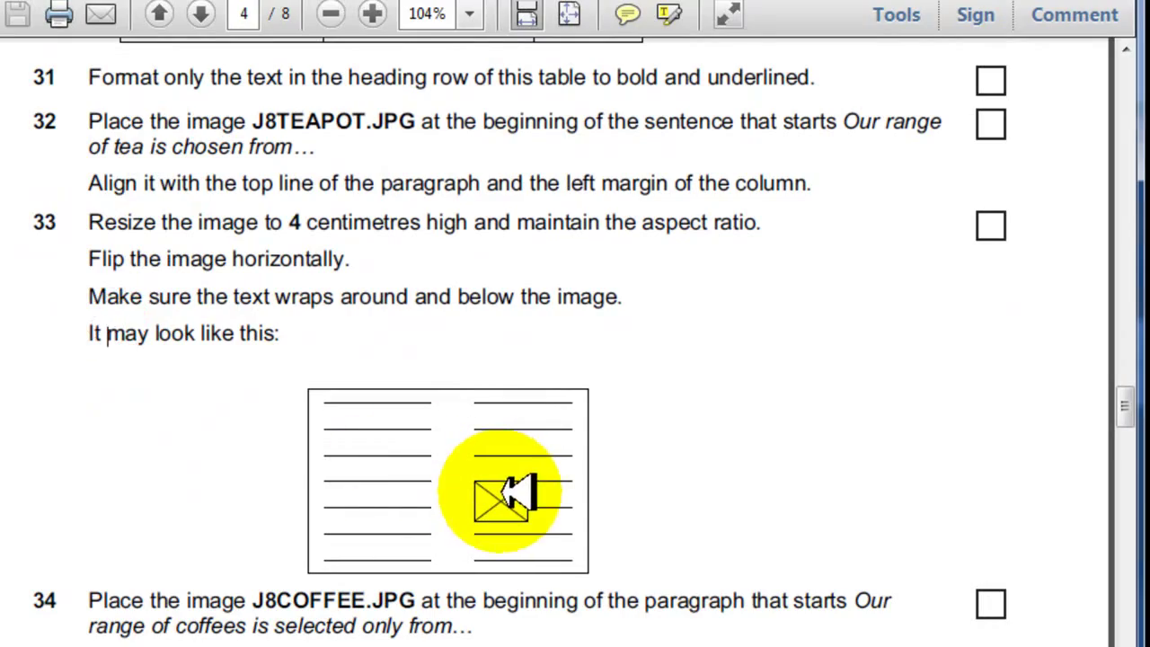
{"action": "key", "text": "alt+Tab"}
{"action": "left_click", "coordinate": [548, 462]}
Step: Deselect the teapot picture and review question 34 in the exam PDF
{"action": "left_click", "coordinate": [543, 458]}
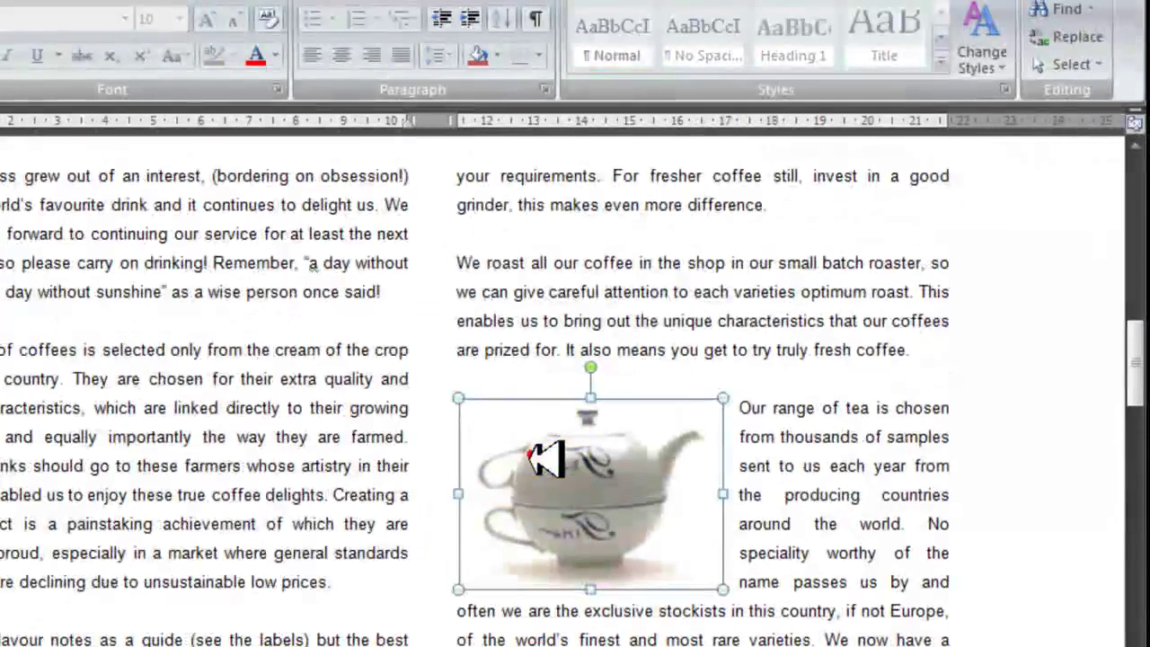
{"action": "scroll", "coordinate": [544, 458], "scroll_direction": "down", "scroll_amount": 3}
{"action": "left_click", "coordinate": [487, 539]}
{"action": "key", "text": "alt+Tab"}
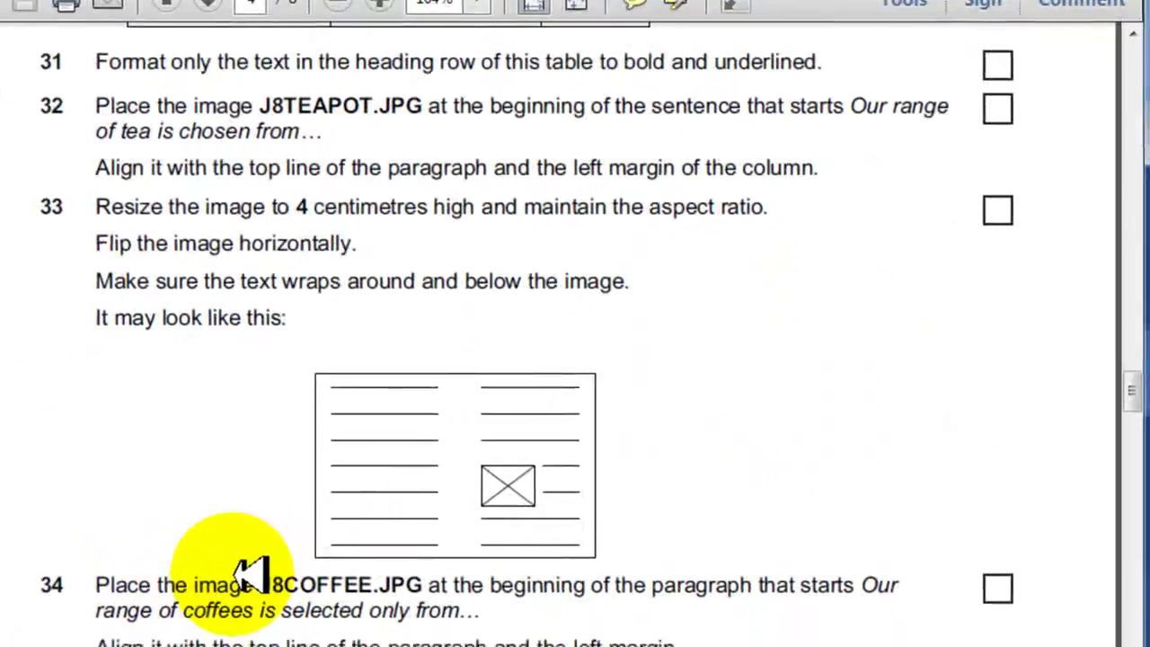
{"action": "left_click_drag", "start_coordinate": [251, 573], "coordinate": [732, 413]}
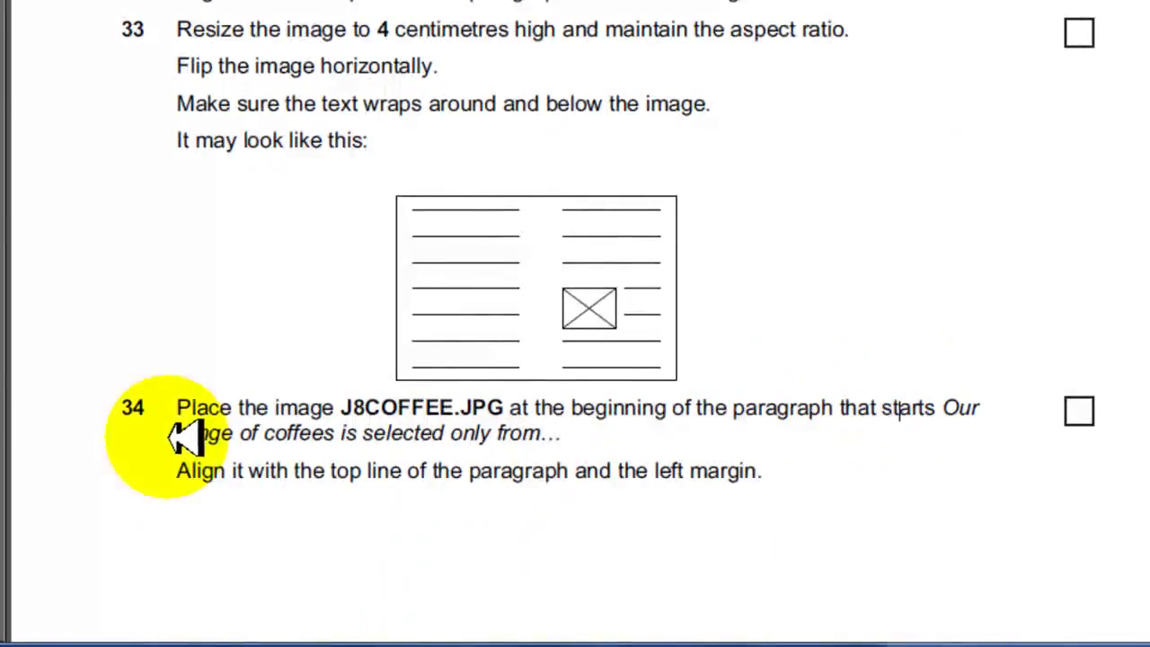
{"action": "key", "text": "alt+Tab"}
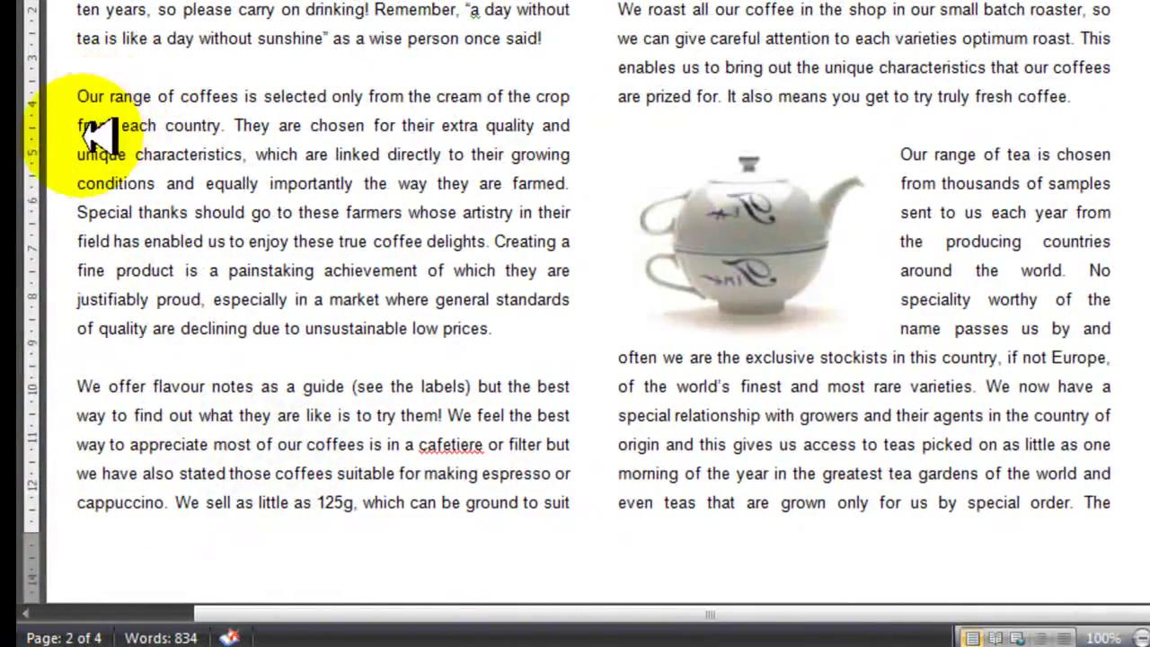
{"action": "key", "text": "alt+Tab"}
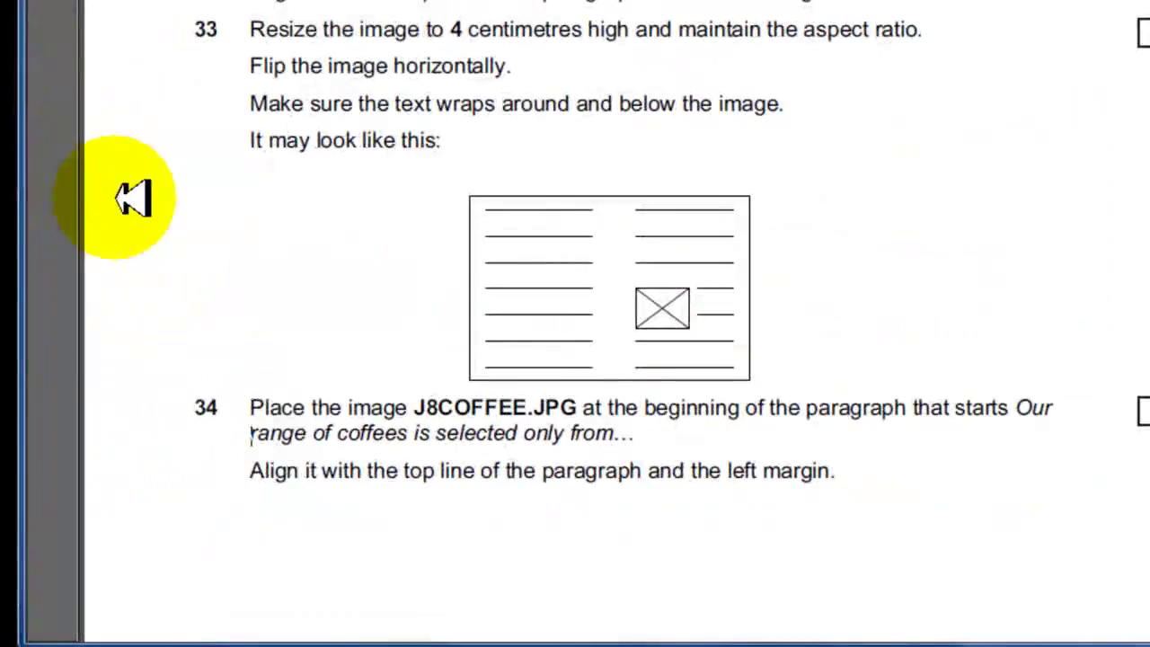
{"action": "key", "text": "alt+Tab"}
Step: Search Start for 'j' and drop the J8coffee picture before 'Our range of coffees'
{"action": "left_click", "coordinate": [40, 643]}
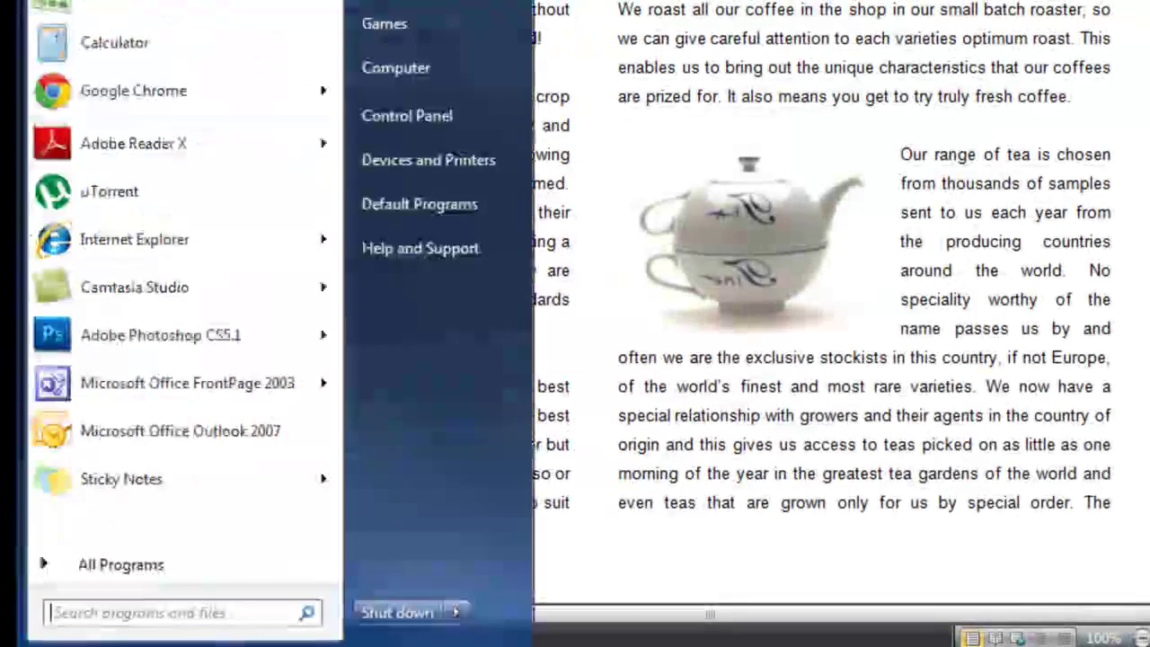
{"action": "type", "text": "j"}
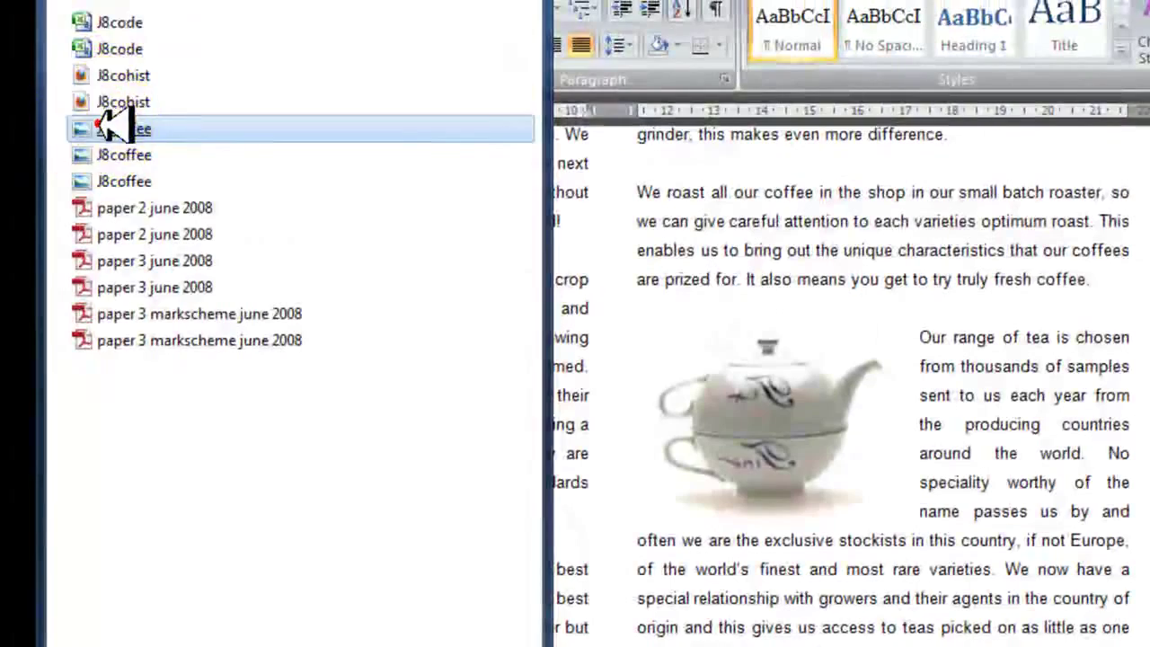
{"action": "left_click_drag", "start_coordinate": [108, 128], "coordinate": [598, 480]}
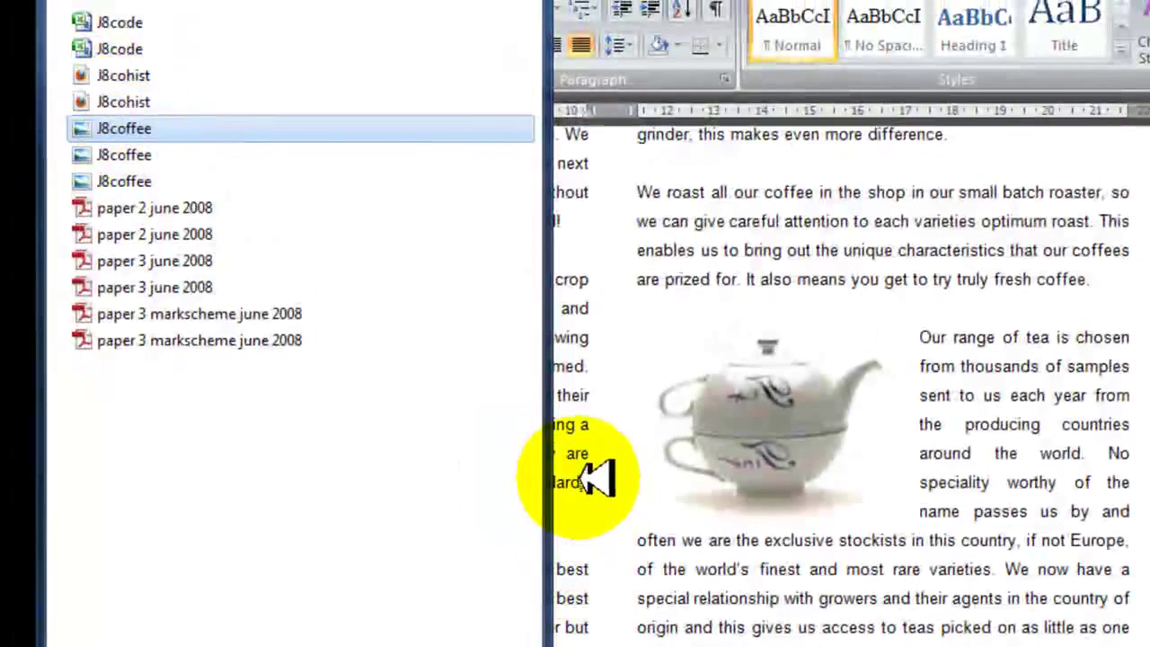
{"action": "mouse_move", "coordinate": [569, 421]}
{"action": "left_mouse_down"}
{"action": "mouse_move", "coordinate": [607, 483]}
{"action": "mouse_move", "coordinate": [398, 482]}
{"action": "left_mouse_up"}
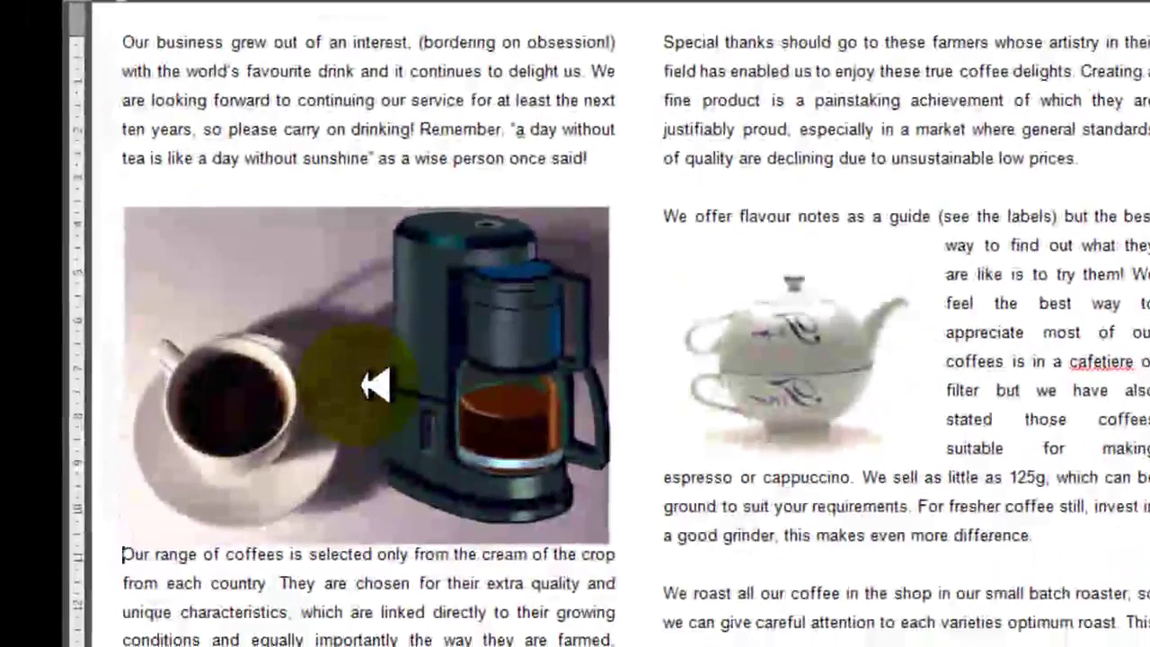
{"action": "scroll", "coordinate": [344, 280], "scroll_direction": "up", "scroll_amount": 3}
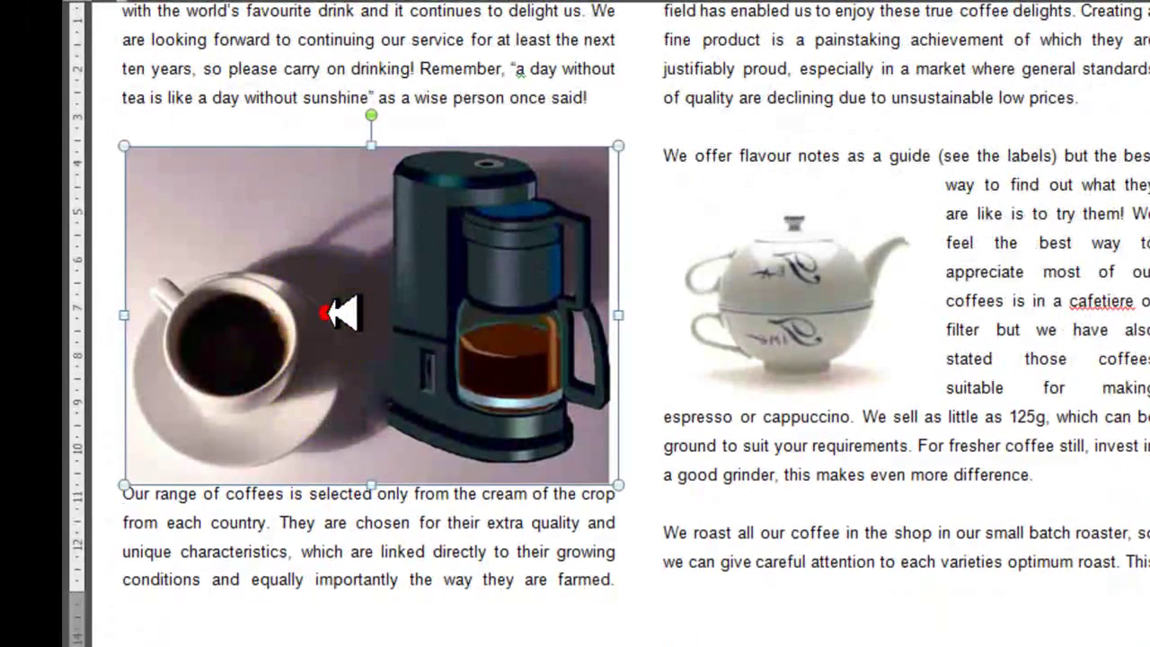
Step: Scroll through the exam instructions to read the next coffee-picture task
{"action": "key", "text": "alt+Tab"}
{"action": "scroll", "coordinate": [350, 342], "scroll_direction": "down", "scroll_amount": 3}
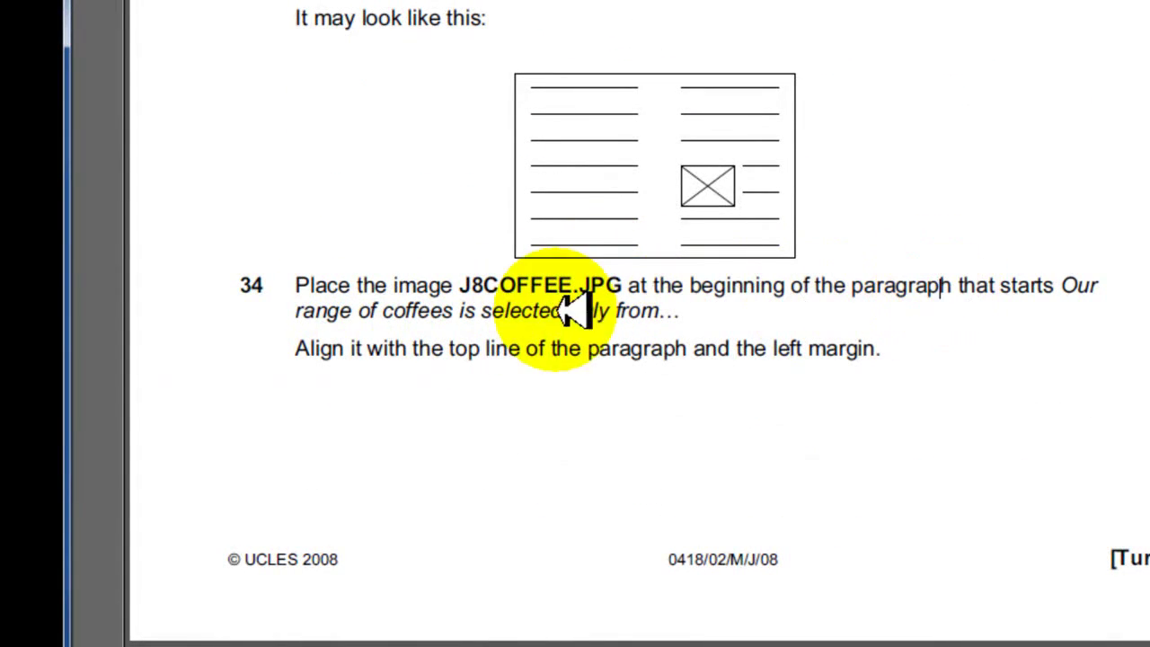
{"action": "scroll", "coordinate": [461, 372], "scroll_direction": "down", "scroll_amount": 1}
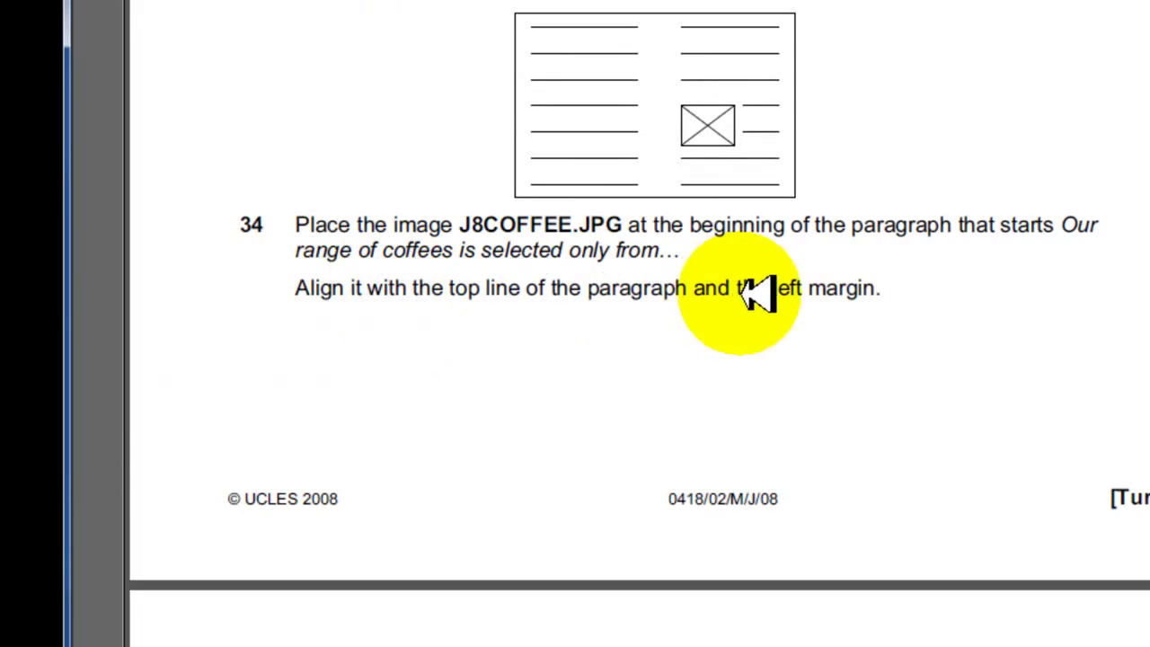
{"action": "key", "text": "alt+Tab"}
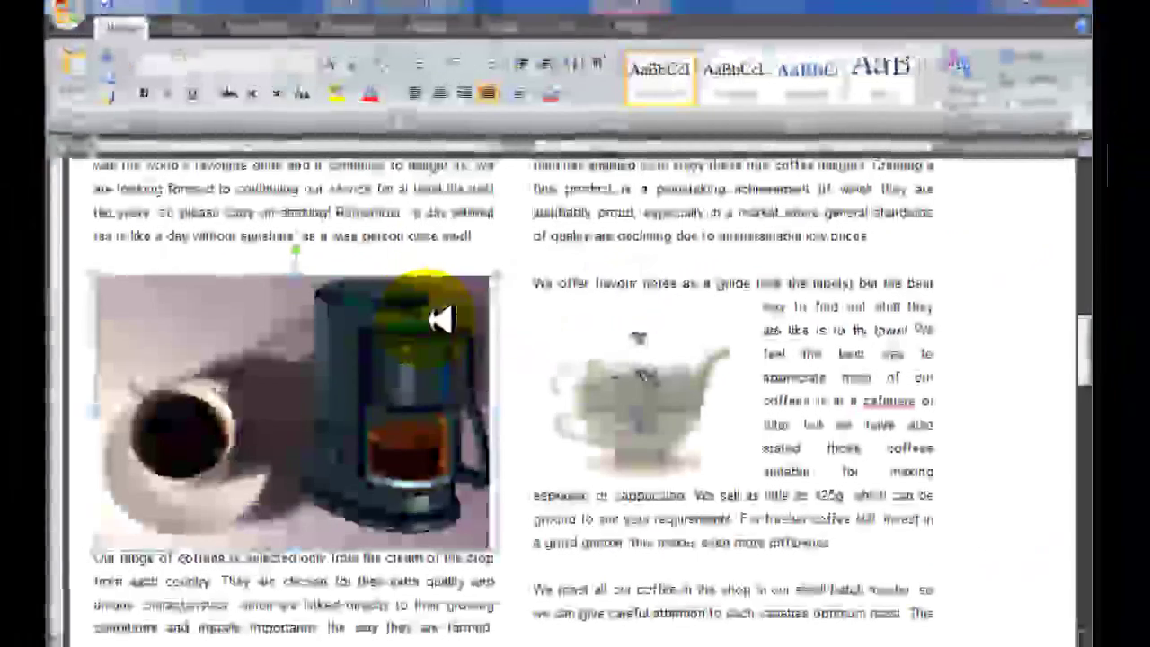
Step: Set the coffee picture's text wrapping to Square
{"action": "left_click", "coordinate": [624, 42]}
{"action": "left_click", "coordinate": [650, 95]}
{"action": "left_click", "coordinate": [640, 192]}
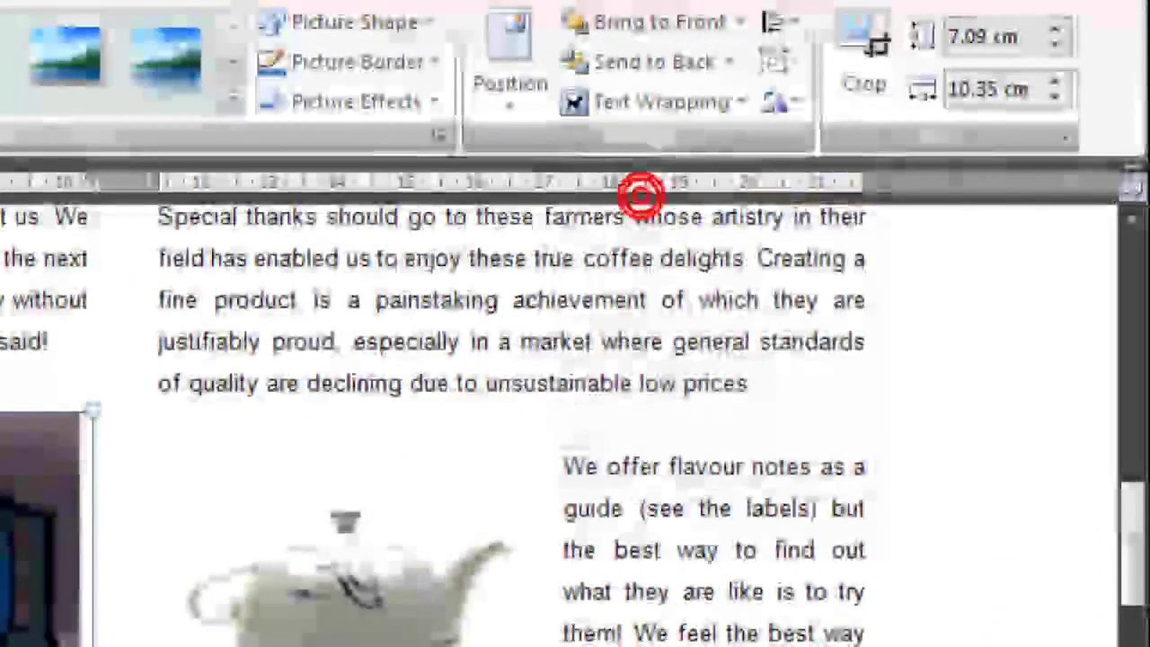
{"action": "key", "text": "alt+Tab"}
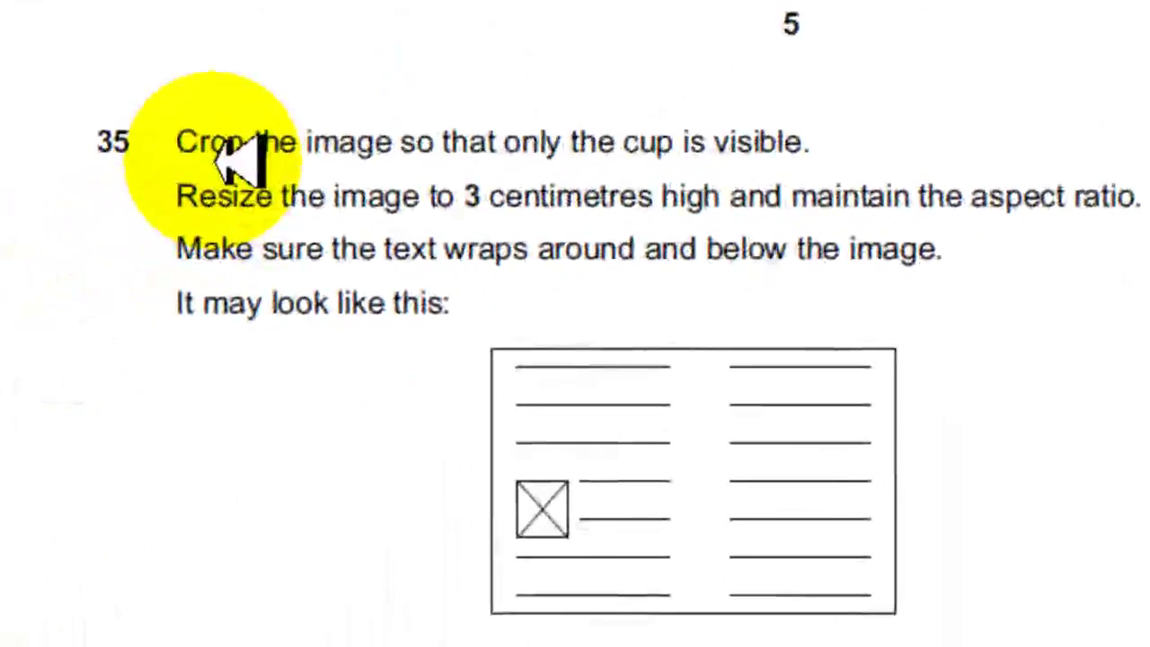
{"action": "key", "text": "alt+Tab"}
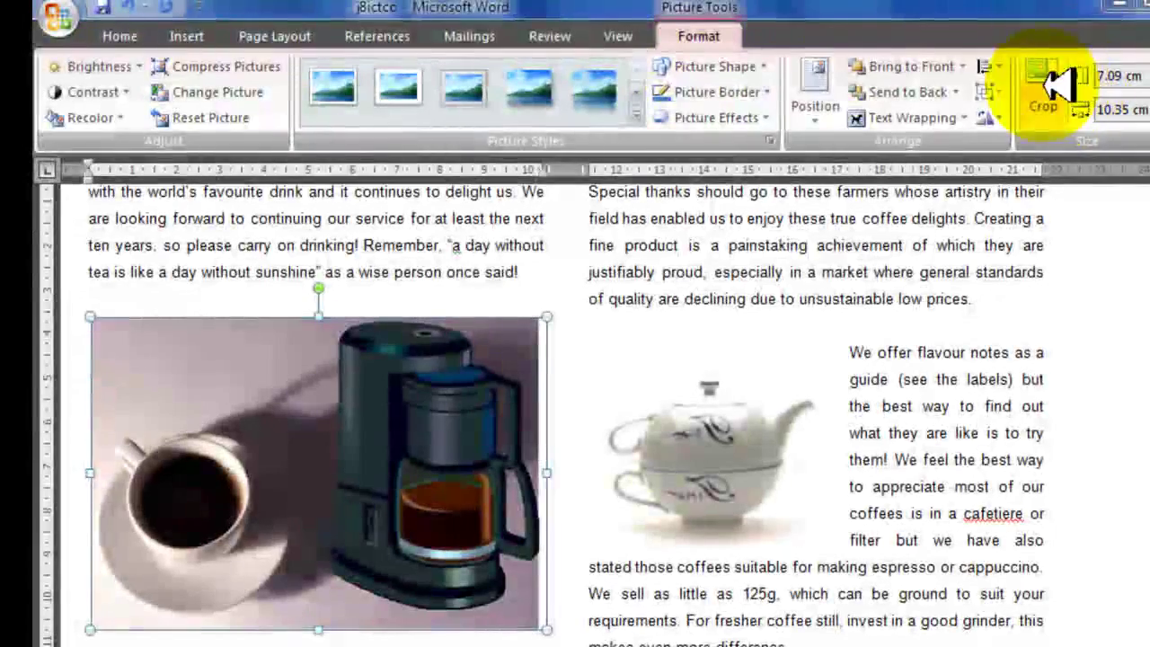
Step: Crop the coffee picture from the right so only the cup remains
{"action": "left_click", "coordinate": [1042, 85]}
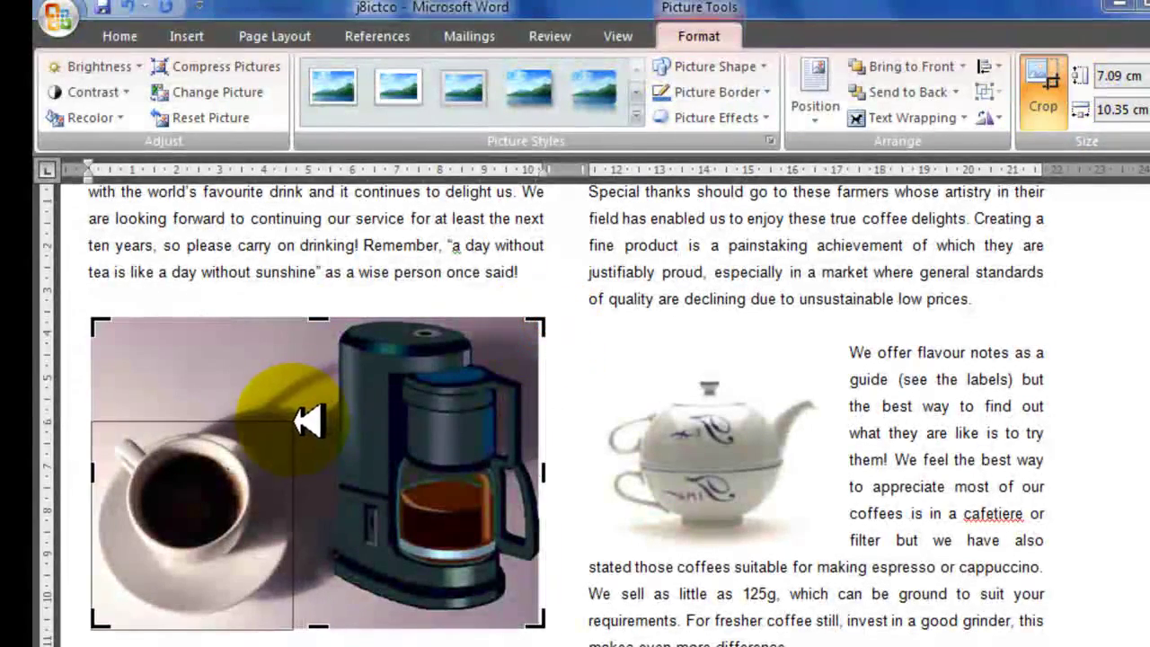
{"action": "left_click_drag", "start_coordinate": [310, 422], "coordinate": [301, 424]}
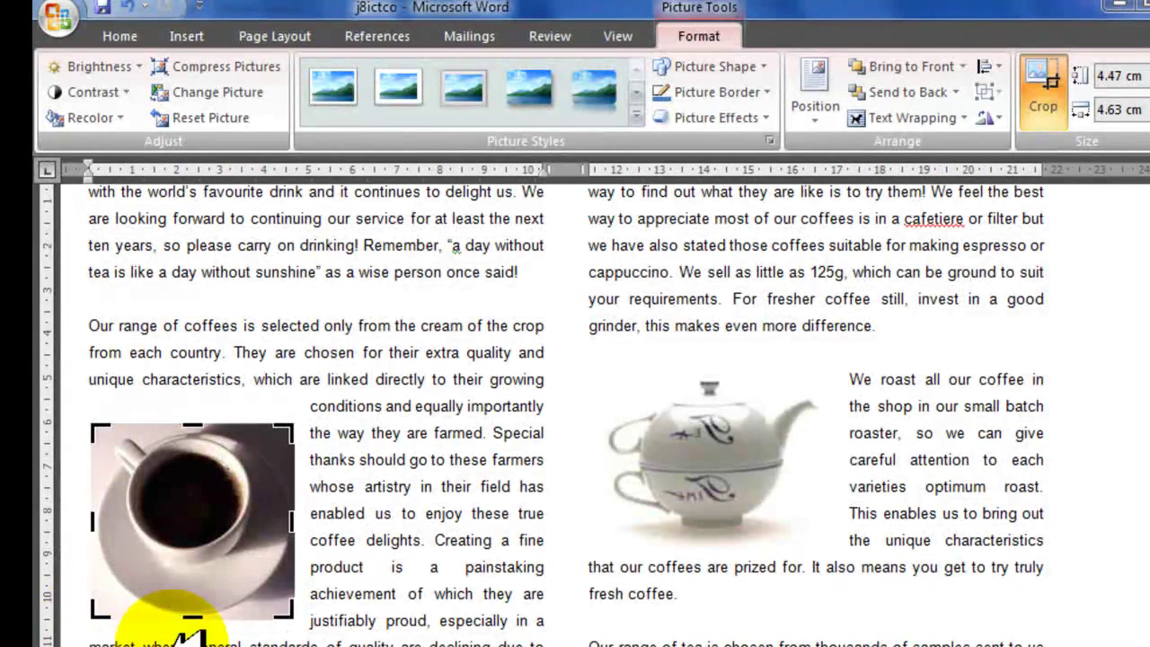
{"action": "left_click", "coordinate": [332, 564]}
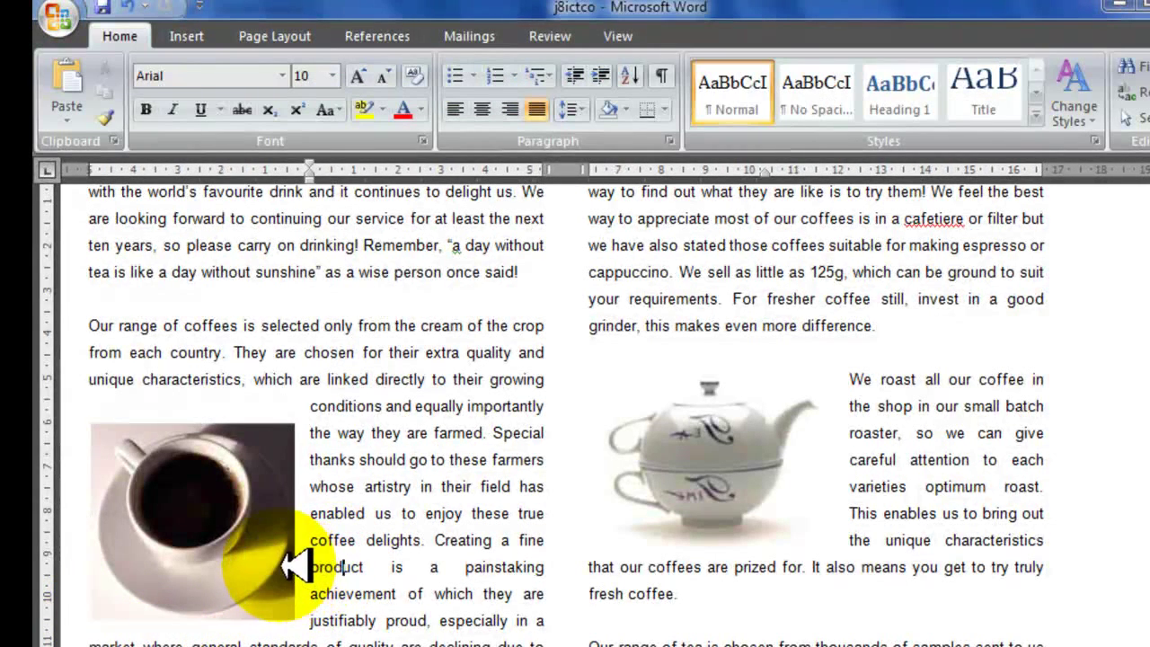
{"action": "key", "text": "alt+Tab"}
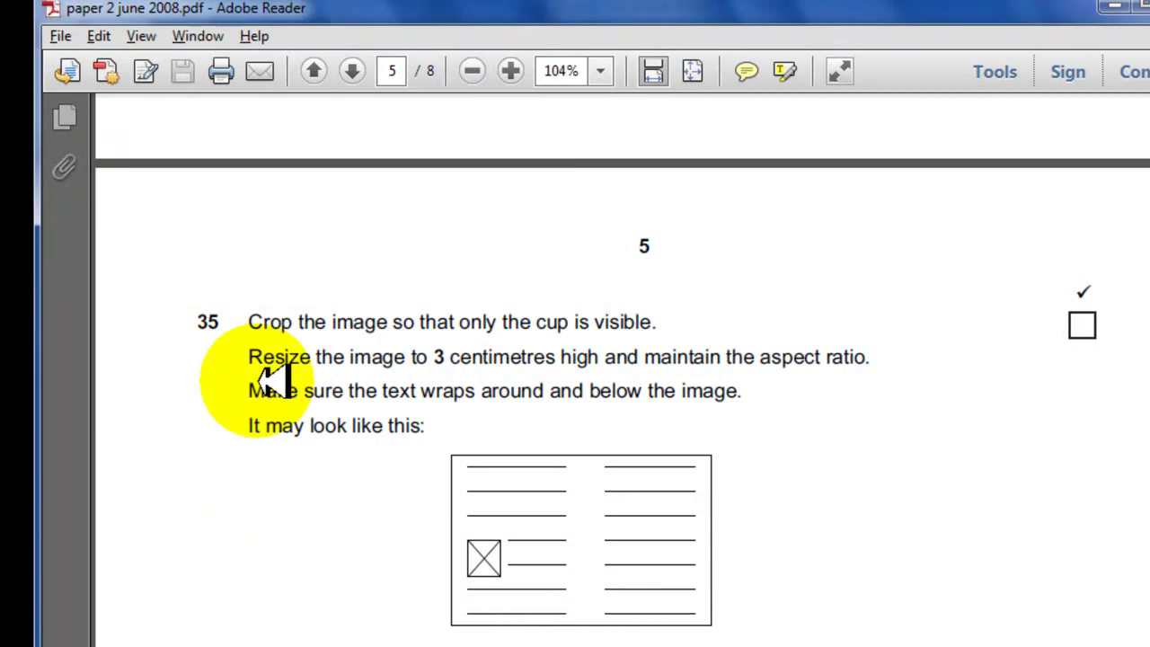
Step: Set the cup picture's height to 3 cm
{"action": "key", "text": "alt+Tab"}
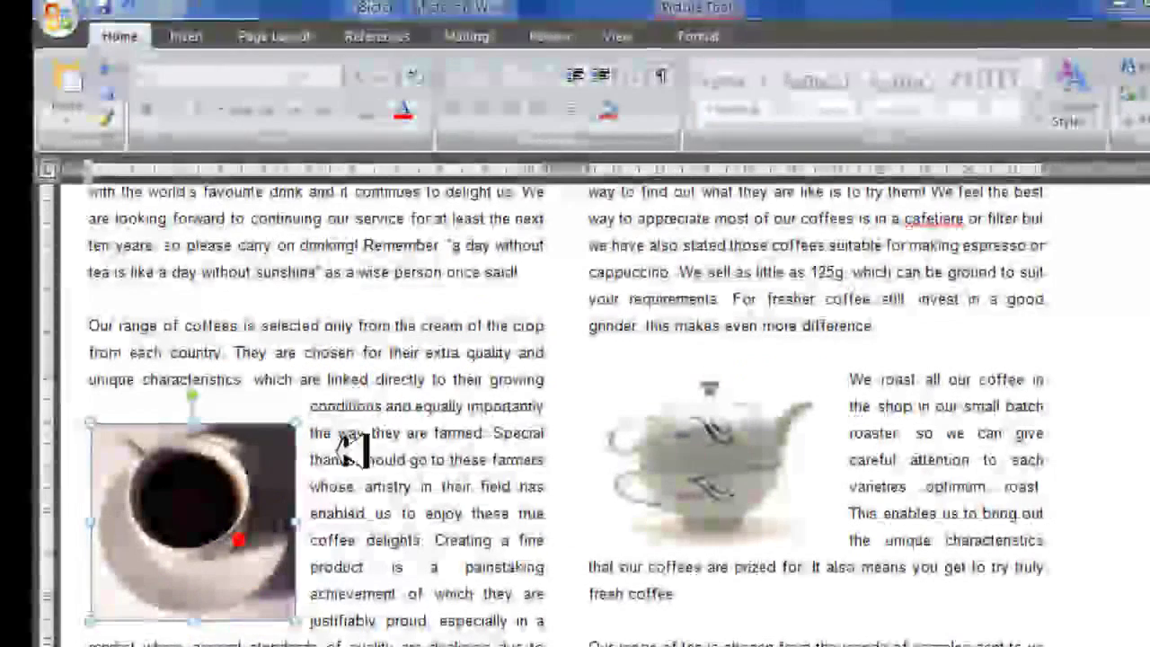
{"action": "left_click", "coordinate": [709, 36]}
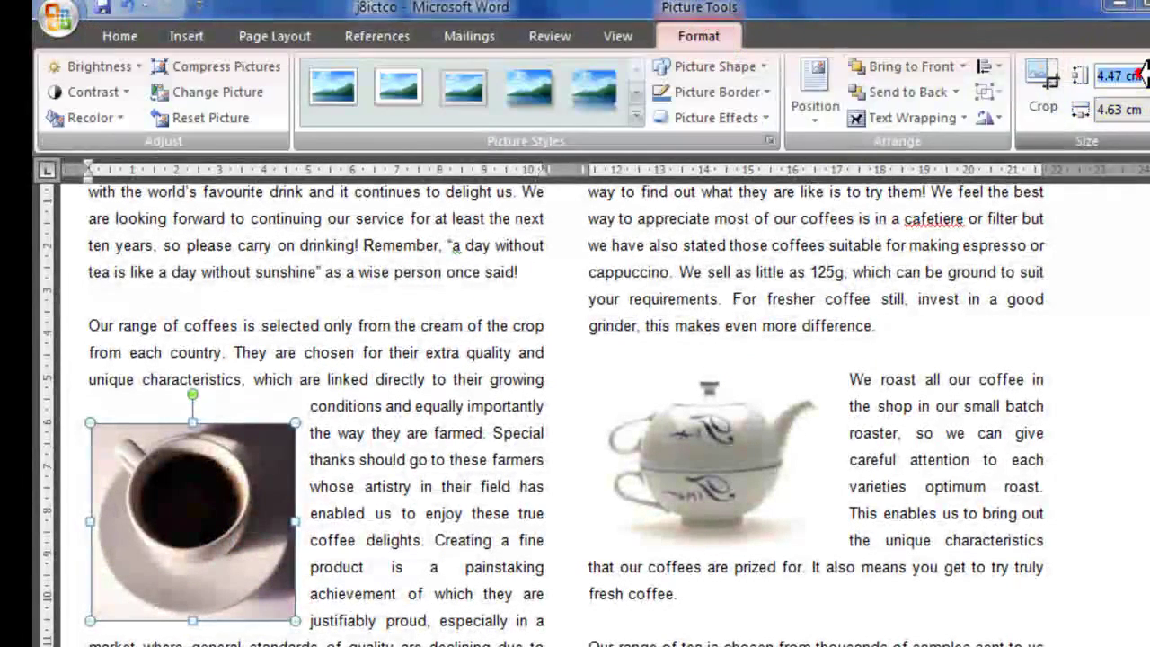
{"action": "type", "text": "3"}
{"action": "key", "text": "Return"}
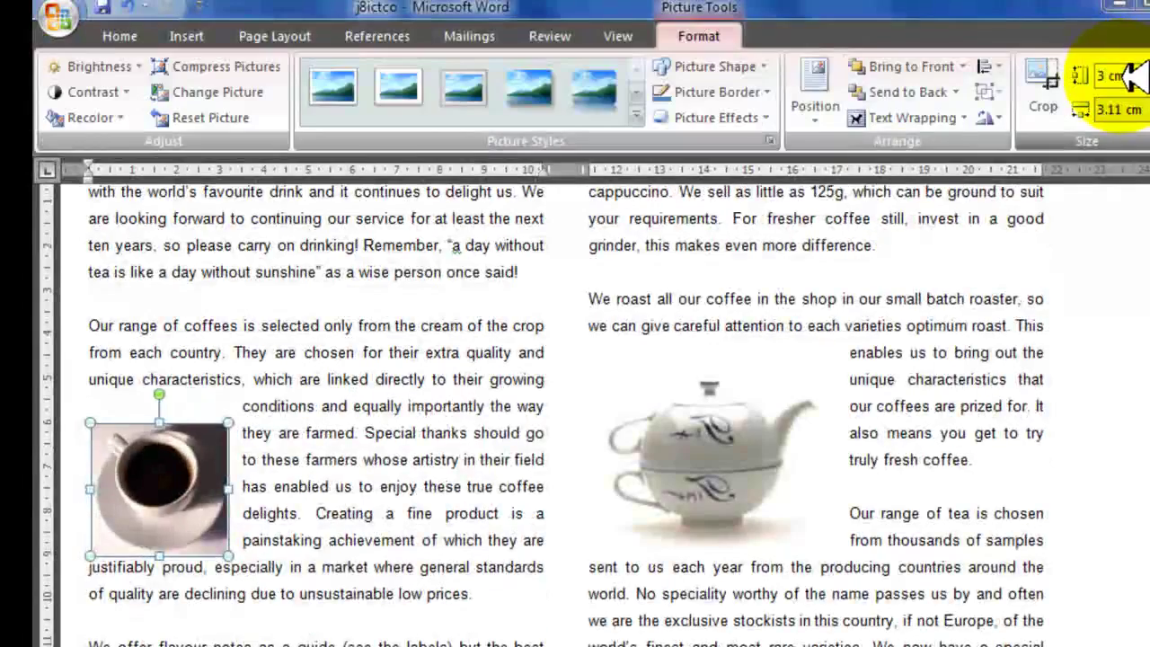
{"action": "key", "text": "alt+Tab"}
{"action": "key", "text": "alt+Tab"}
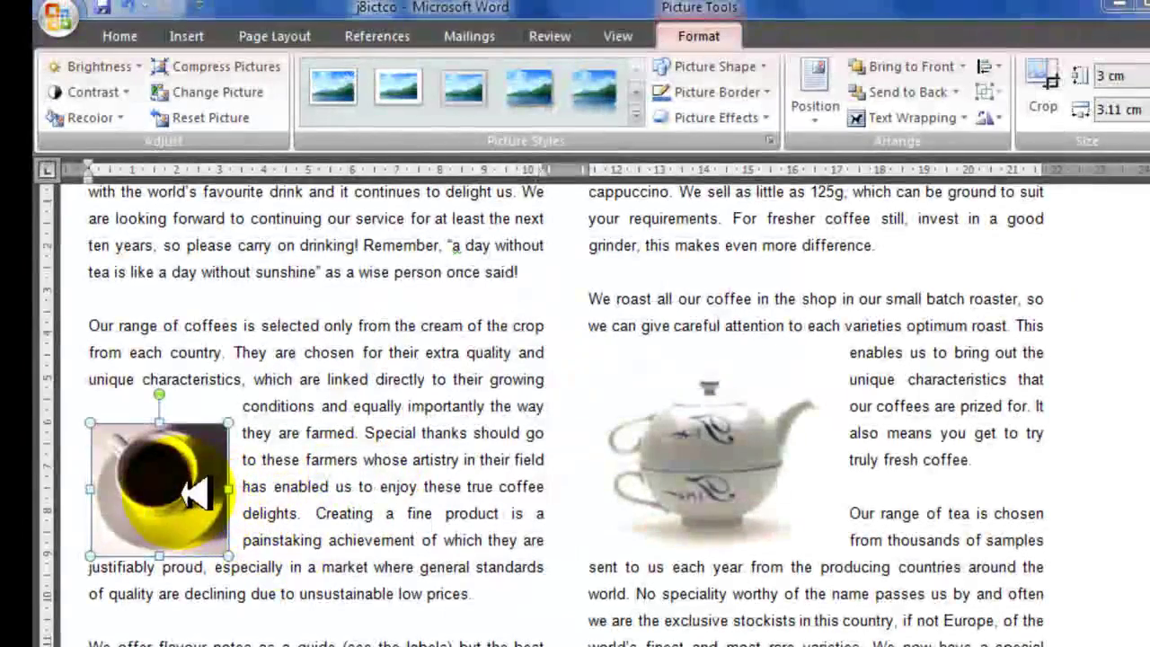
Step: Move the cup picture up to align with the paragraph's first line
{"action": "left_click_drag", "start_coordinate": [192, 431], "coordinate": [194, 400]}
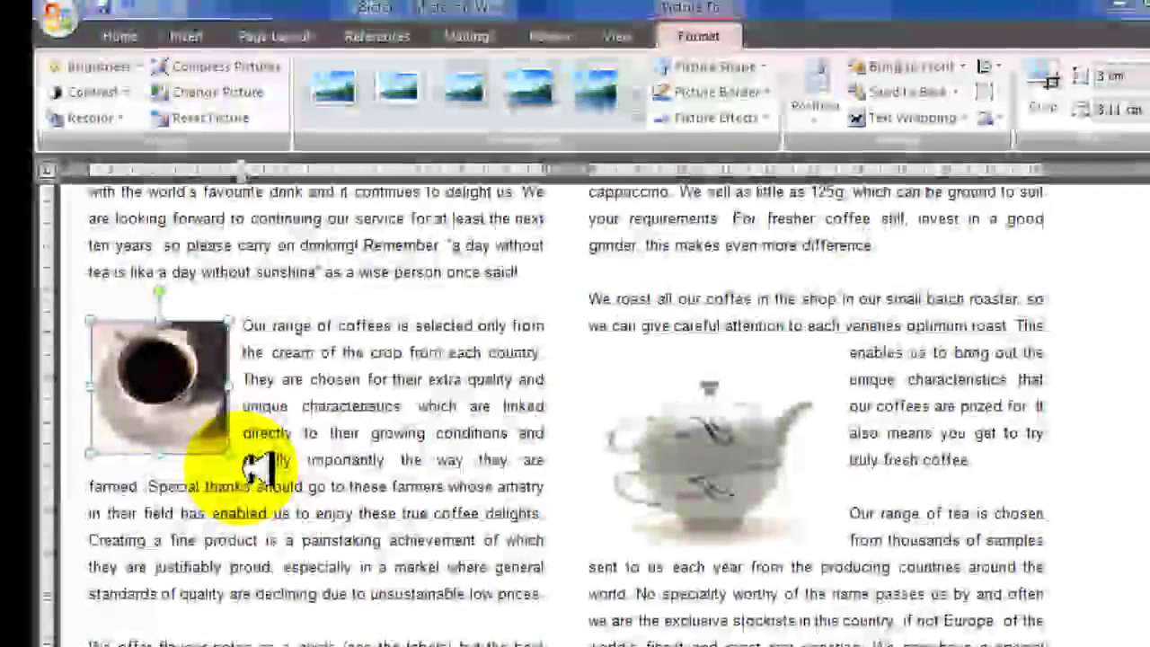
{"action": "left_click_drag", "start_coordinate": [245, 458], "coordinate": [244, 456]}
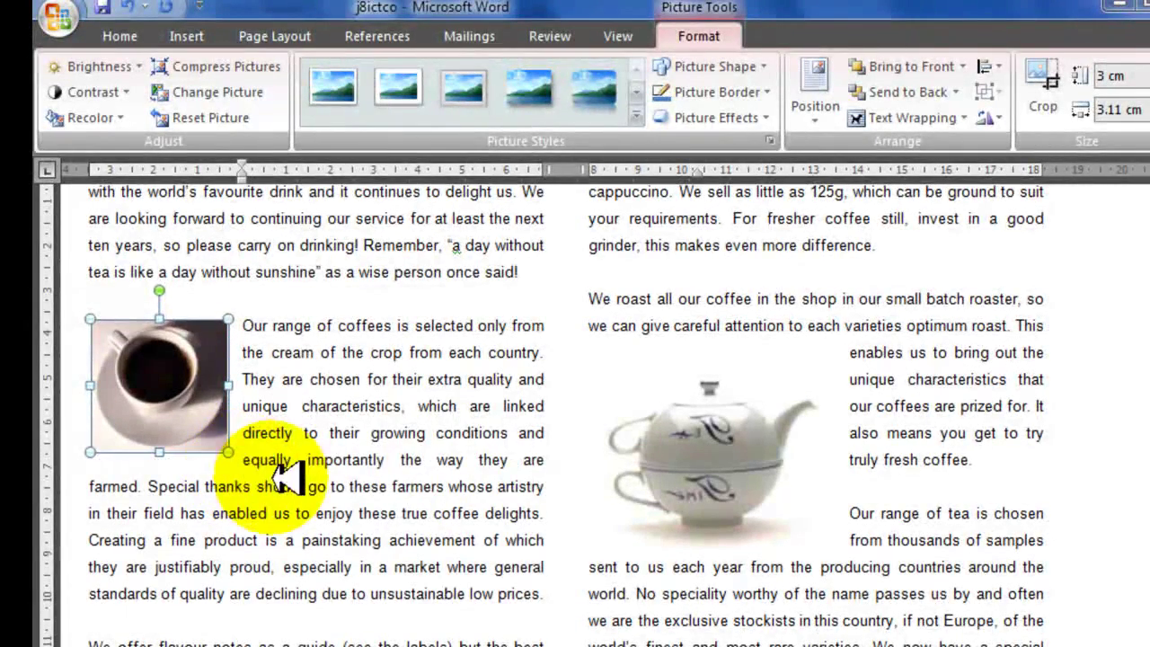
{"action": "left_click", "coordinate": [374, 512]}
{"action": "key", "text": "alt+Tab"}
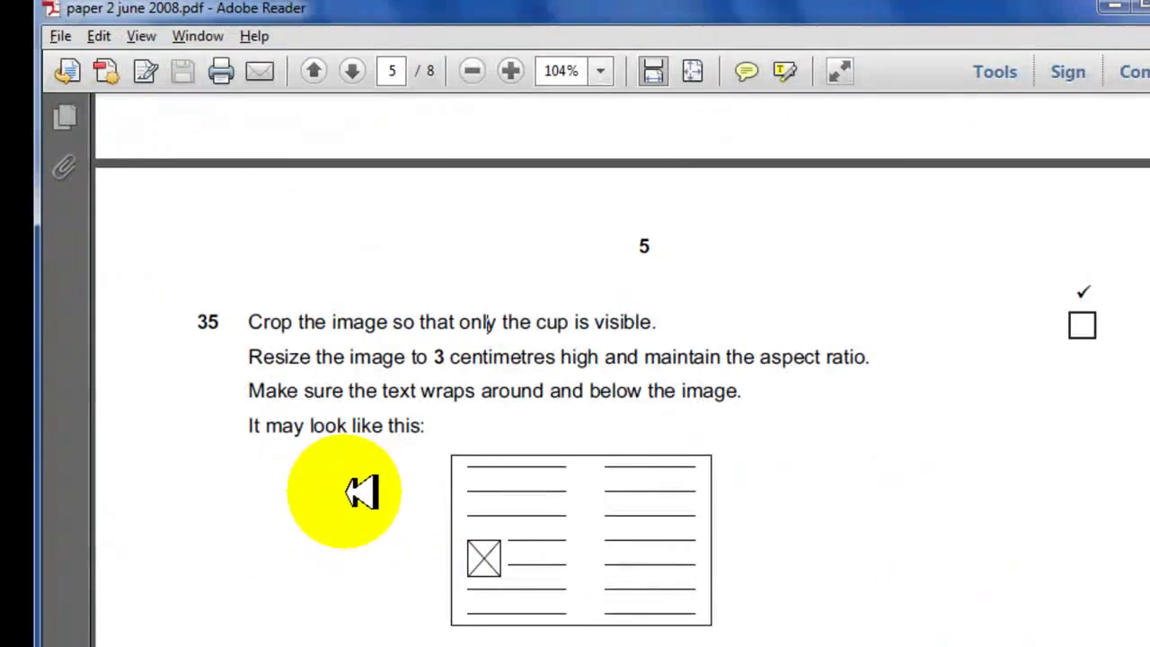